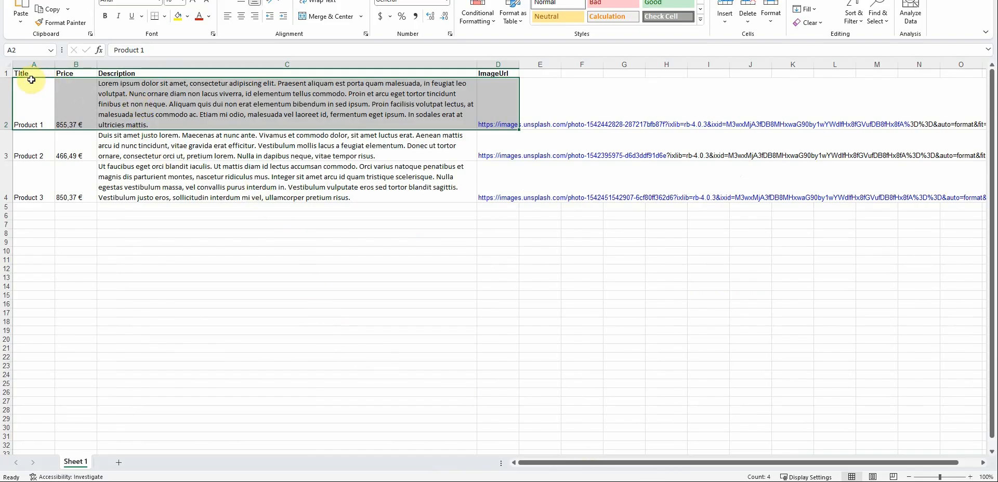
Examine the product spreadsheet's Title, Price, Description and ImageUrl columns.
{"action": "left_click", "coordinate": [24, 73]}
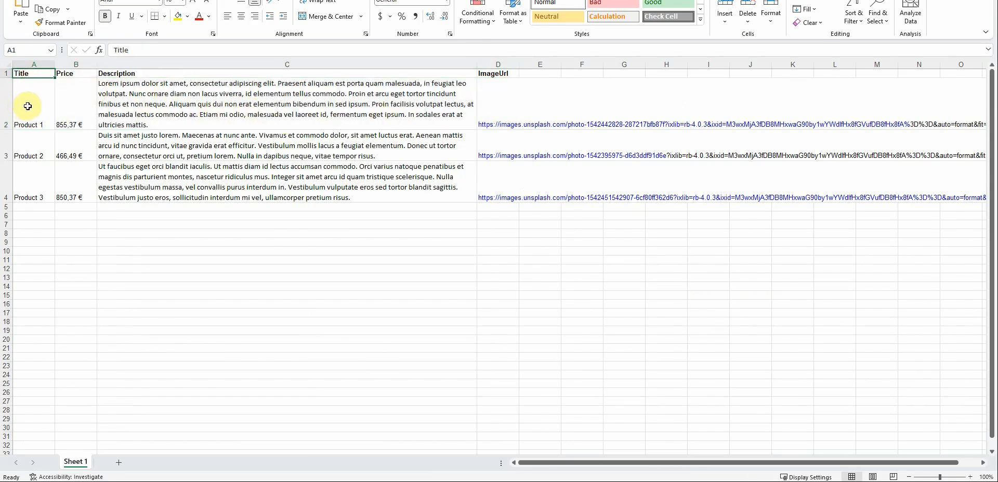
{"action": "left_click_drag", "start_coordinate": [37, 102], "coordinate": [496, 103]}
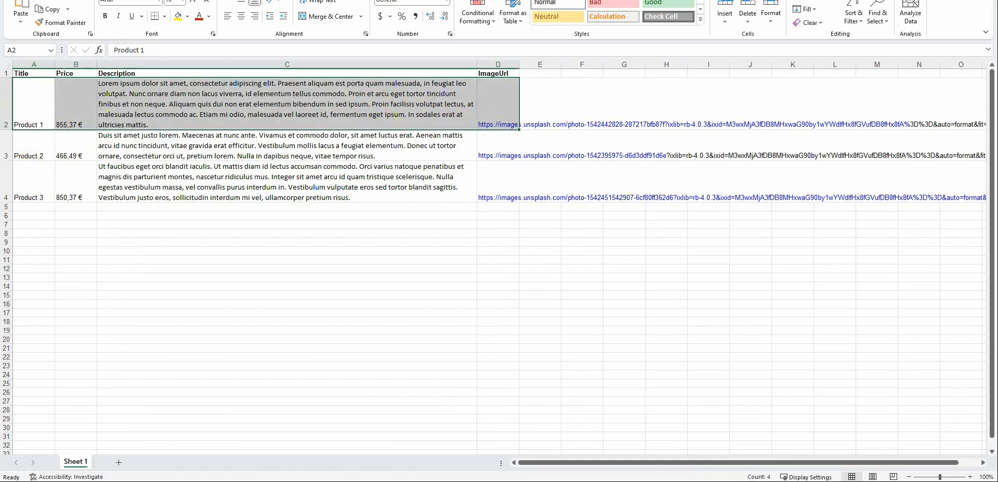
{"action": "mouse_move", "coordinate": [694, 481]}
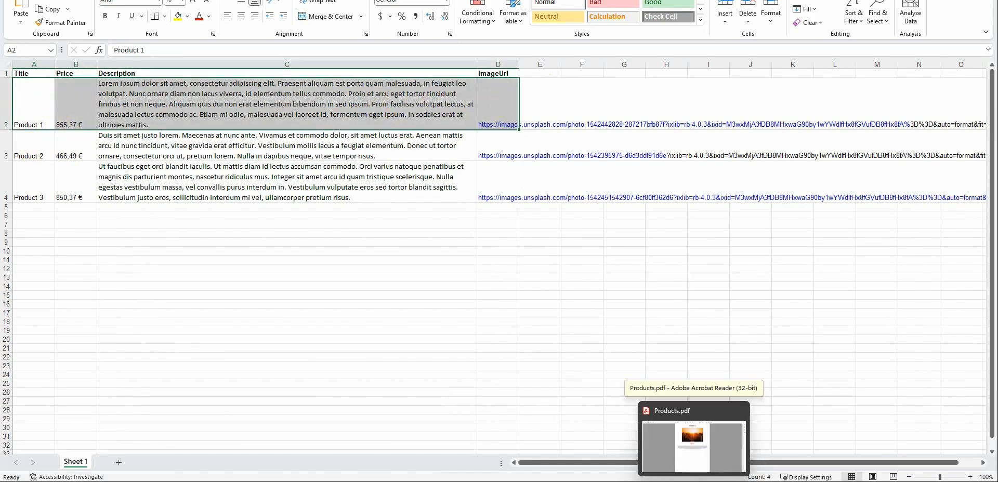
Open Products.pdf and scroll through its product pages.
{"action": "left_click", "coordinate": [693, 447]}
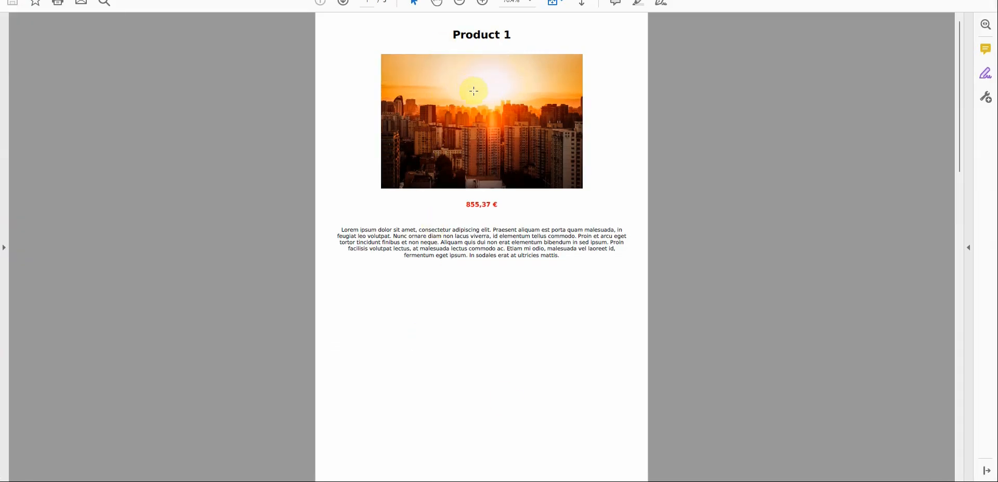
{"action": "scroll", "coordinate": [472, 136], "scroll_direction": "down", "scroll_amount": 3}
{"action": "scroll", "coordinate": [467, 143], "scroll_direction": "down", "scroll_amount": 3}
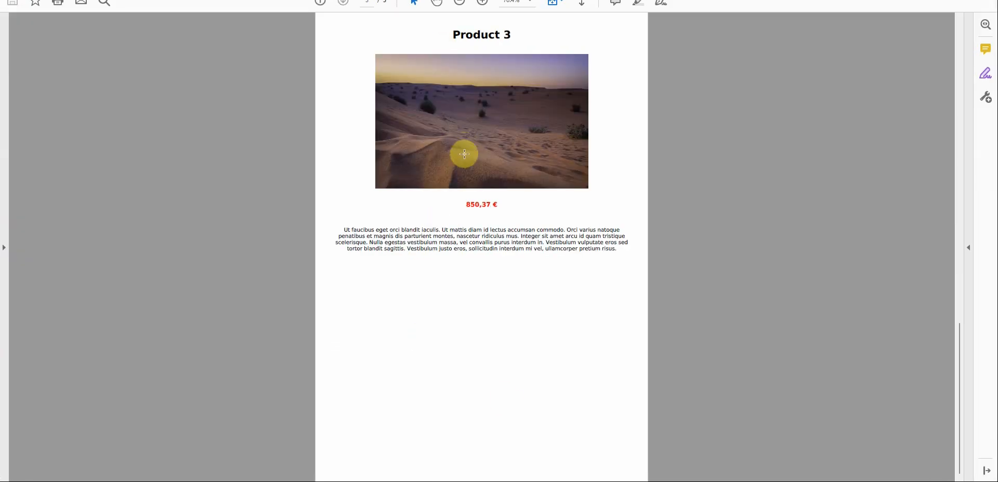
{"action": "scroll", "coordinate": [476, 171], "scroll_direction": "up", "scroll_amount": 5}
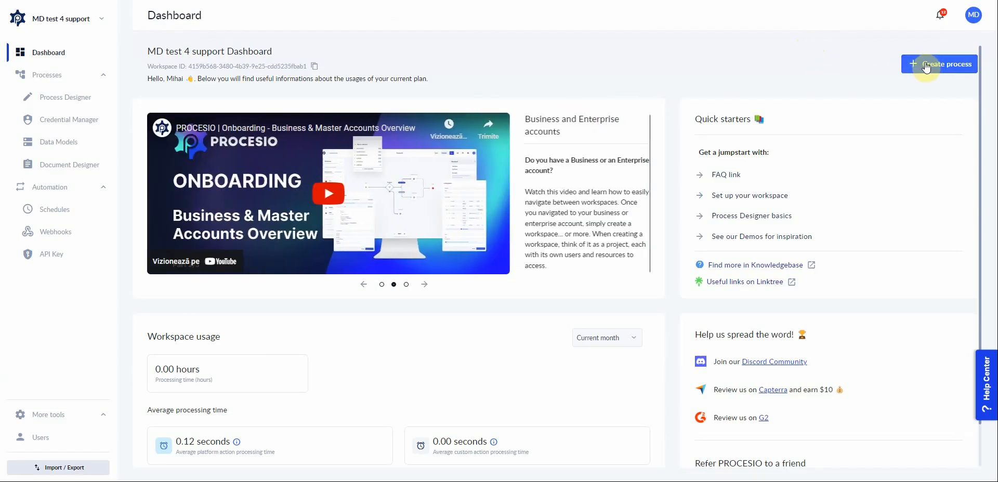
Create a new process and name it "Import excel products to pdf".
{"action": "left_click", "coordinate": [926, 63]}
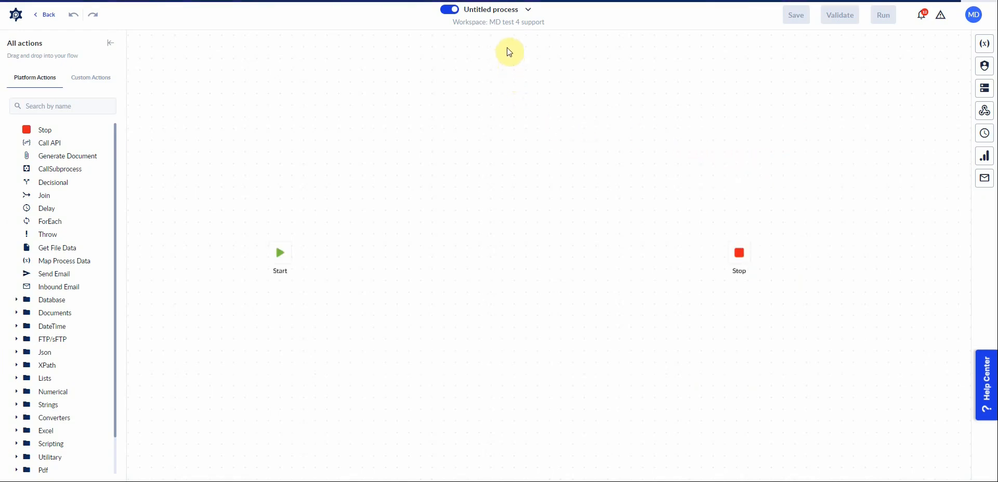
{"action": "left_click", "coordinate": [489, 9]}
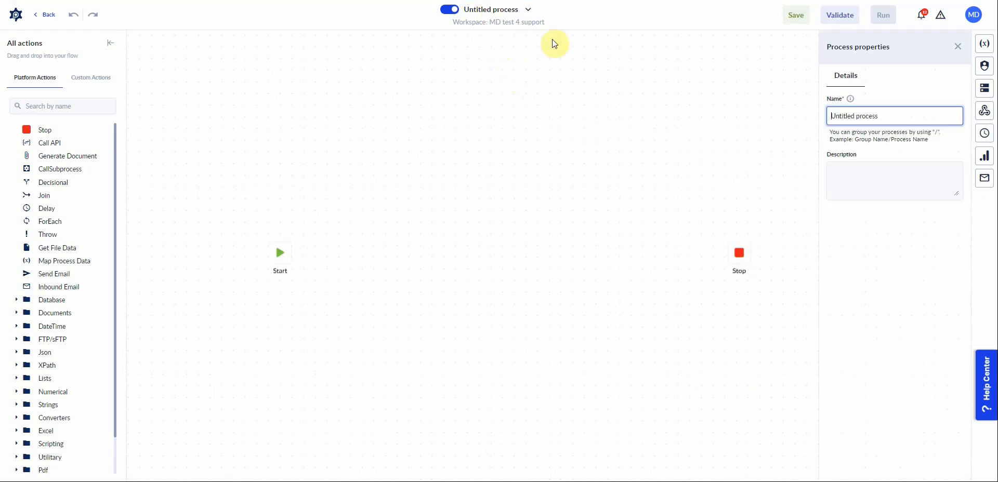
{"action": "left_click", "coordinate": [882, 115]}
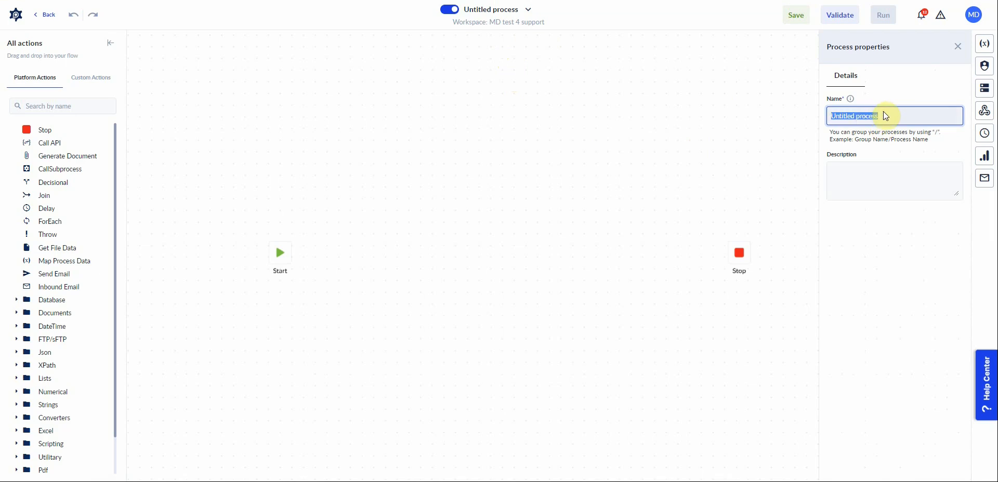
{"action": "type", "text": "Import"}
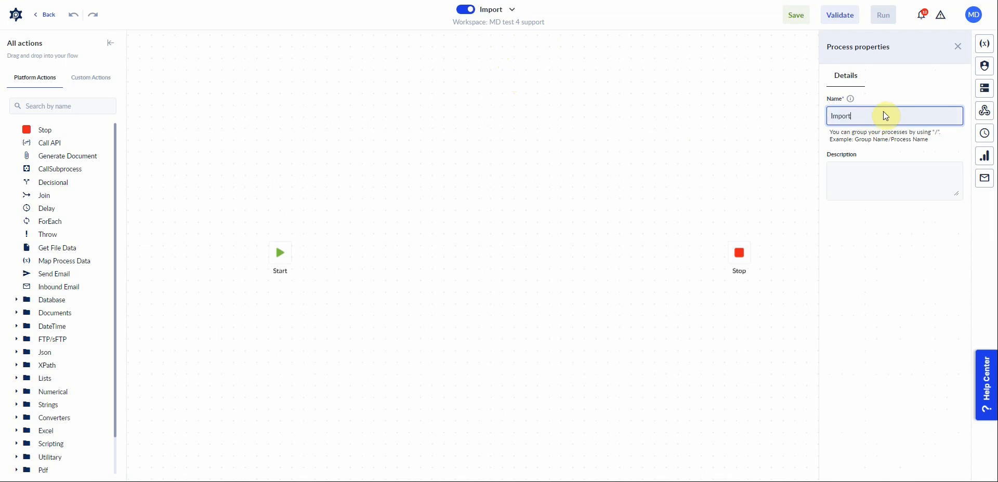
{"action": "type", "text": " excel products to pdf"}
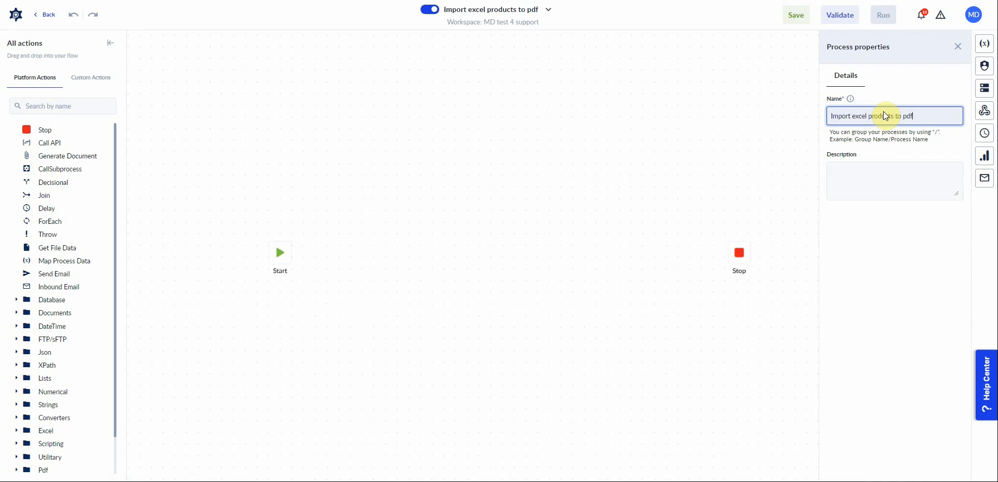
{"action": "left_click", "coordinate": [482, 211]}
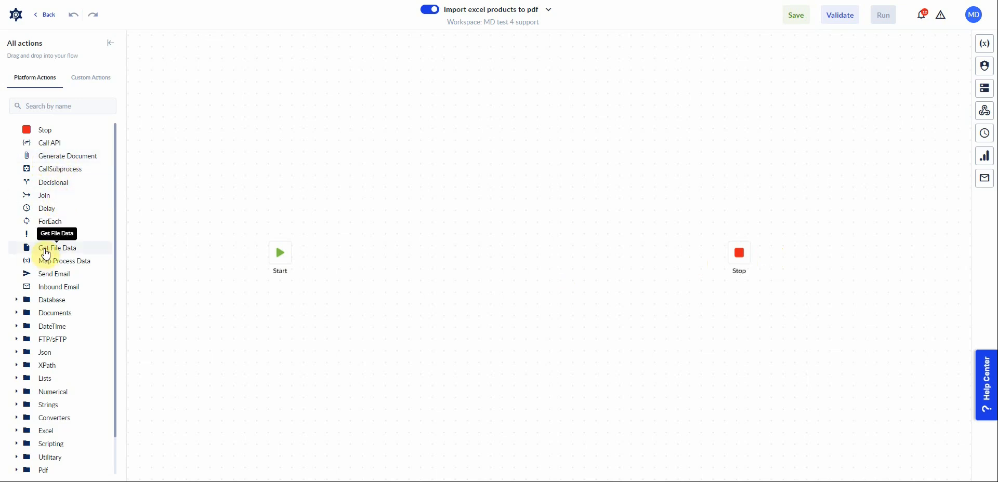
Add a Get File Data action after Start, followed by a ForEach loop.
{"action": "left_click_drag", "start_coordinate": [61, 253], "coordinate": [335, 255]}
{"action": "scroll", "coordinate": [326, 257], "scroll_direction": "up", "scroll_amount": 3}
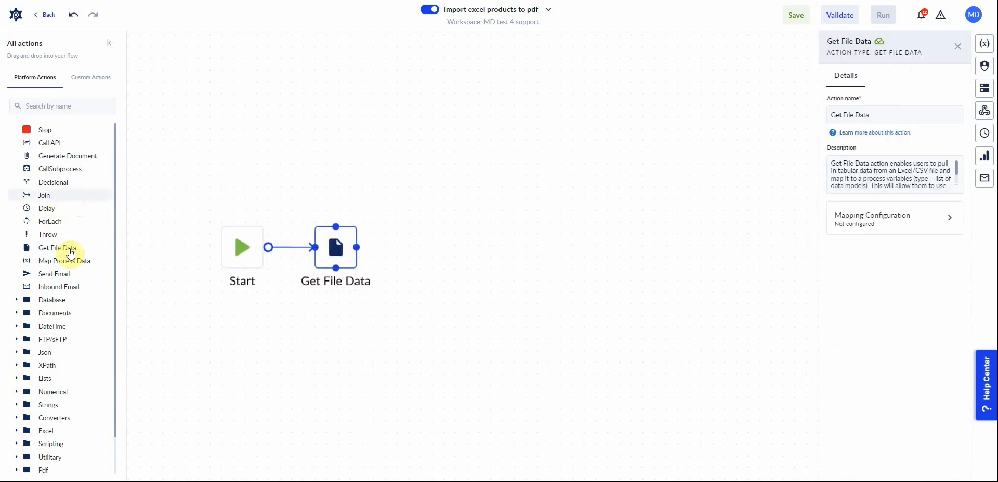
{"action": "left_click_drag", "start_coordinate": [52, 228], "coordinate": [468, 255]}
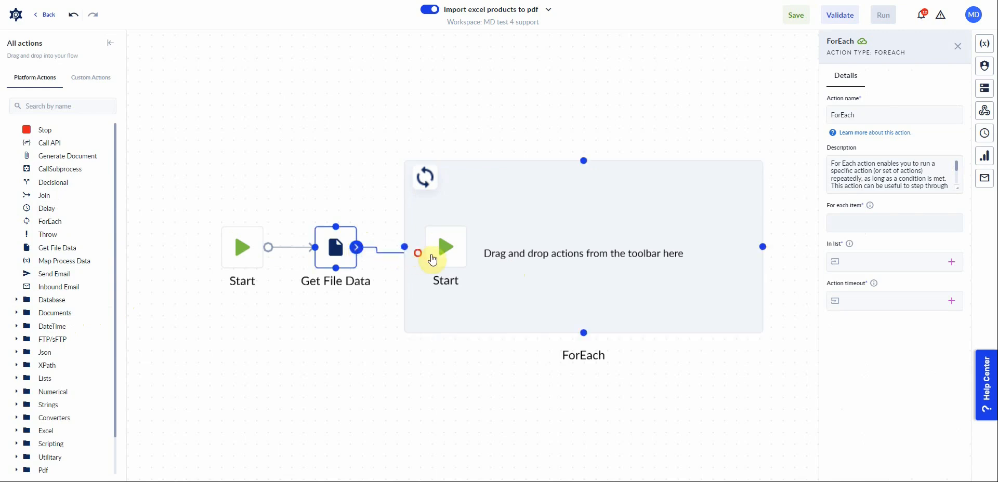
{"action": "left_click", "coordinate": [532, 256]}
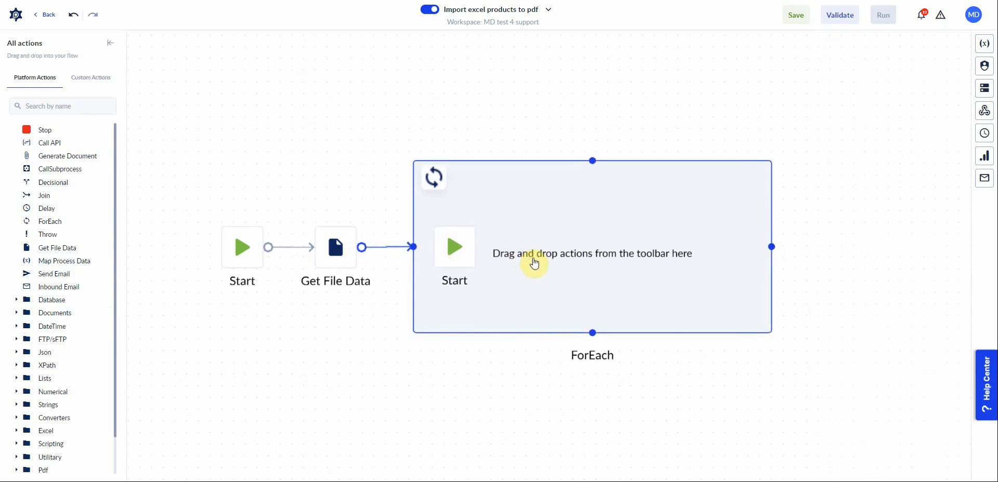
{"action": "left_click", "coordinate": [533, 260]}
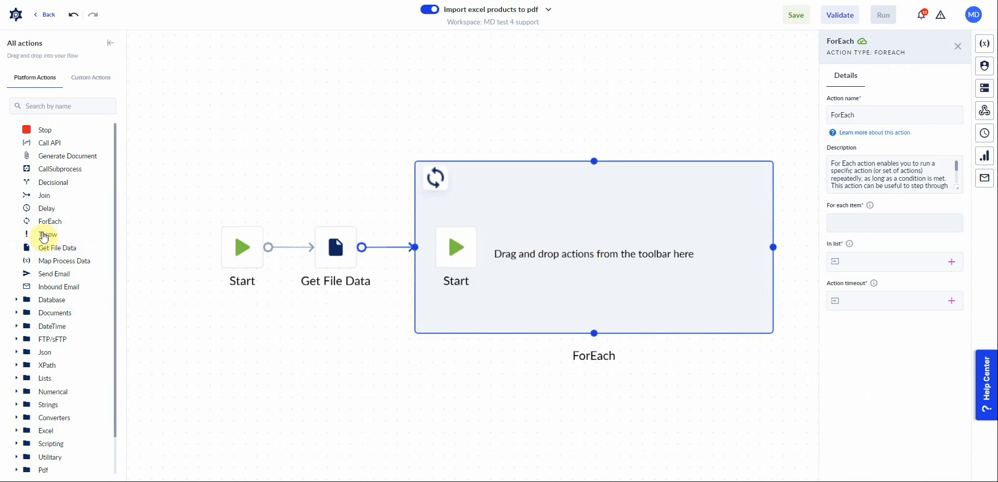
Place a Generate Document action inside the ForEach loop after its Start.
{"action": "left_click_drag", "start_coordinate": [45, 161], "coordinate": [540, 254]}
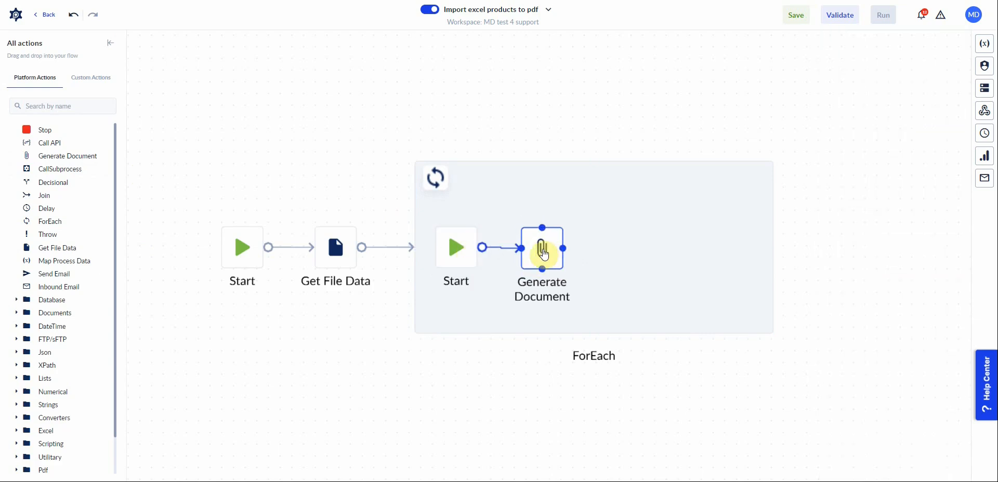
{"action": "left_click", "coordinate": [544, 254]}
{"action": "left_click_drag", "start_coordinate": [722, 389], "coordinate": [483, 389]}
{"action": "left_click", "coordinate": [458, 267]}
{"action": "left_click_drag", "start_coordinate": [538, 223], "coordinate": [692, 244]}
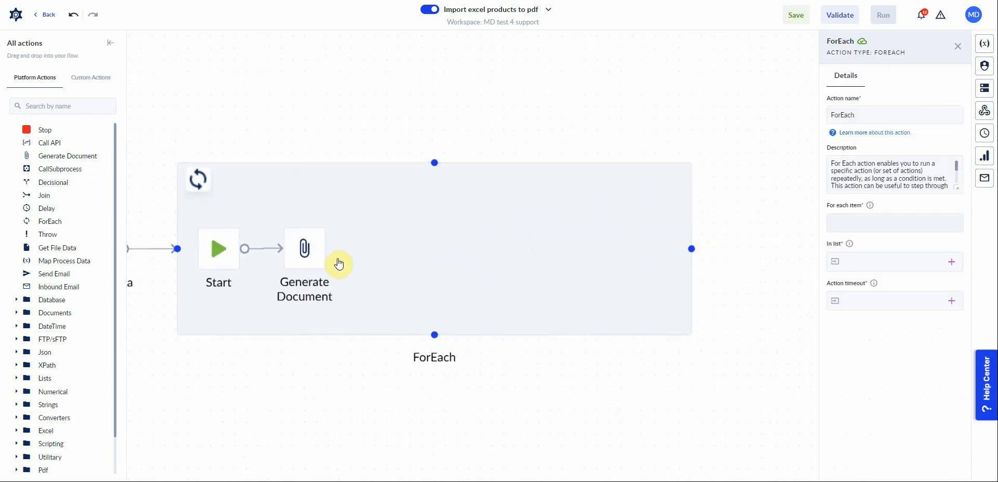
{"action": "left_click", "coordinate": [302, 250]}
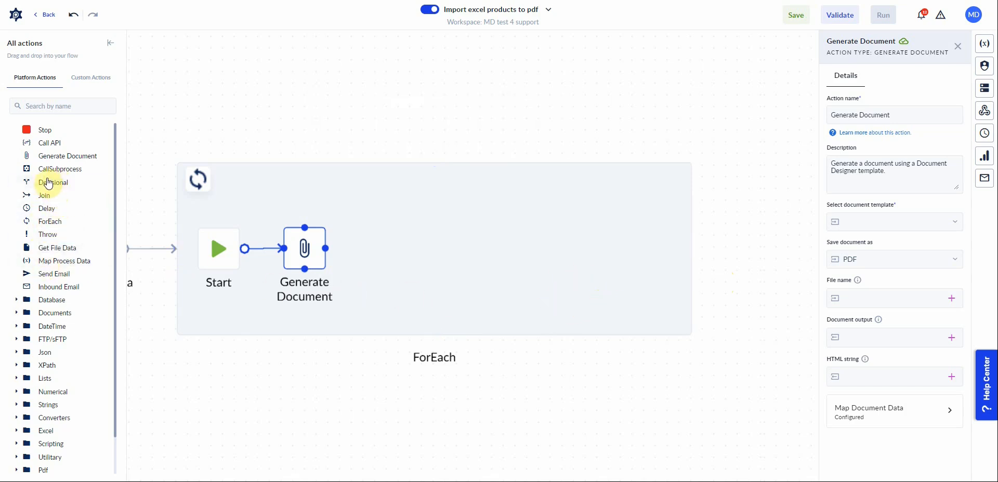
Add a Decisional action inside the loop, connected after Generate Document.
{"action": "left_click_drag", "start_coordinate": [48, 185], "coordinate": [420, 250]}
{"action": "left_click_drag", "start_coordinate": [326, 252], "coordinate": [421, 255]}
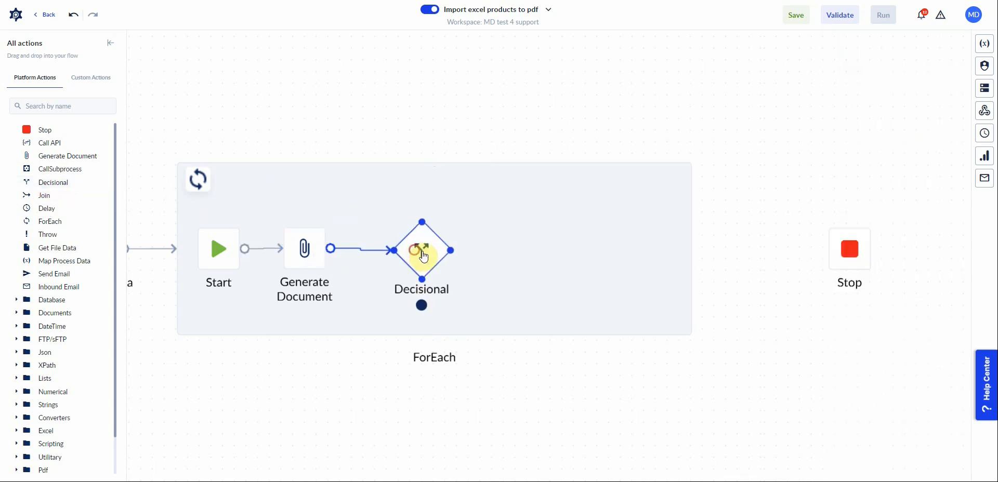
{"action": "left_click", "coordinate": [428, 254]}
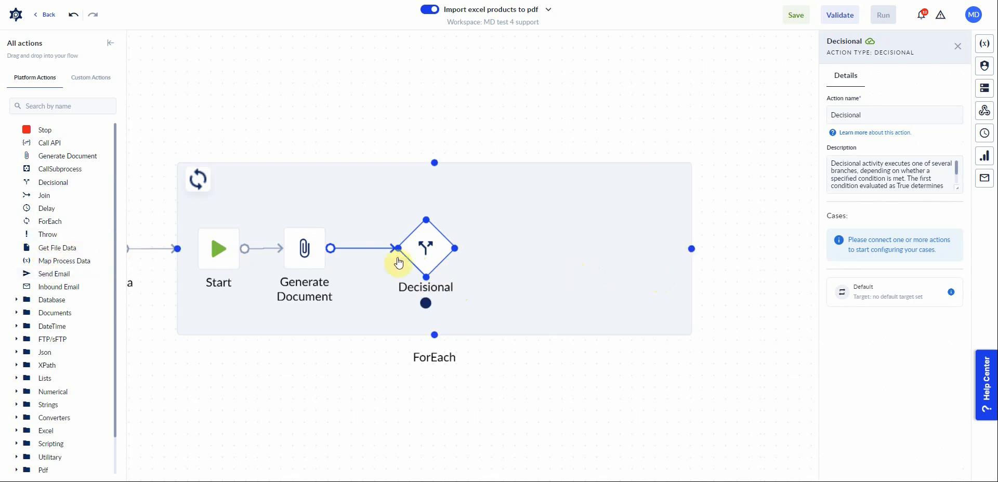
Add a Map Process Data action inside the loop and connect it to the Decisional as Case 1.
{"action": "left_click", "coordinate": [306, 249]}
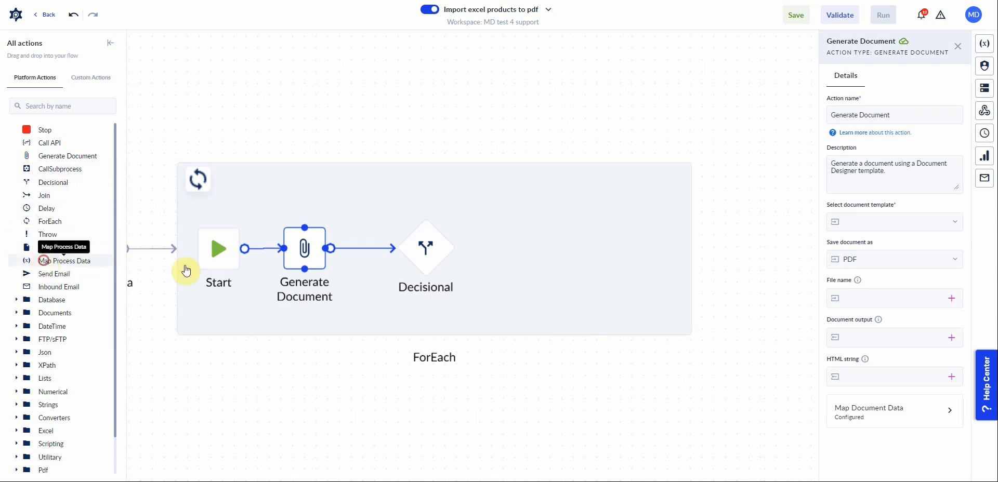
{"action": "left_click_drag", "start_coordinate": [186, 270], "coordinate": [531, 212]}
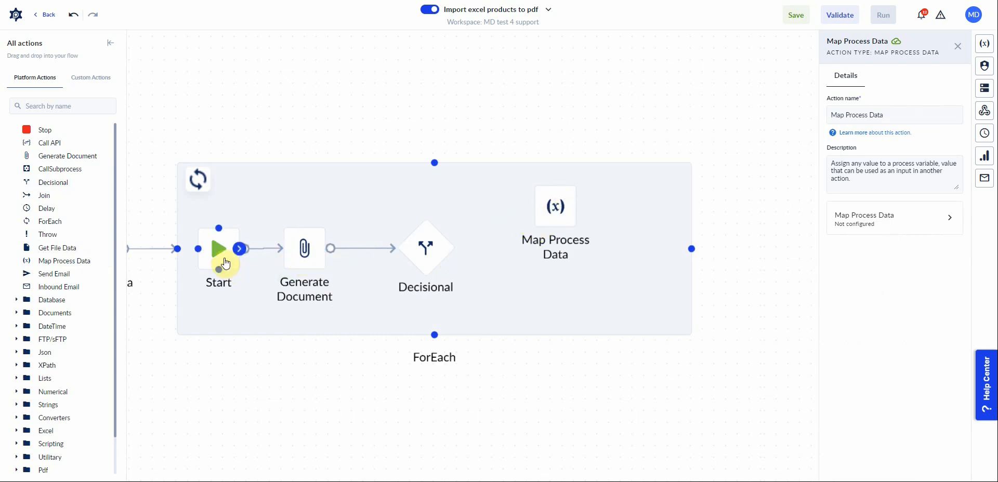
{"action": "left_click_drag", "start_coordinate": [518, 242], "coordinate": [529, 222]}
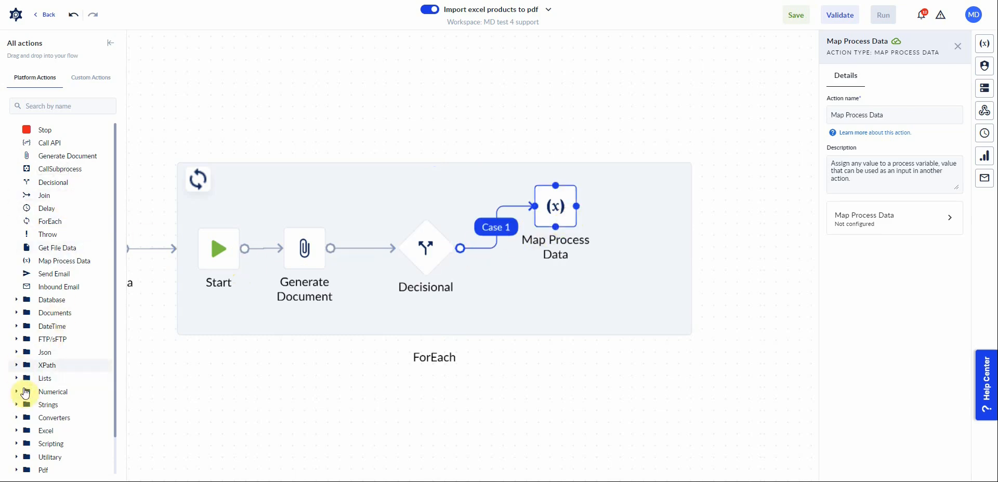
Add a Merge Pdf Files action from the Pdf group and connect it as the Decisional's Default branch.
{"action": "scroll", "coordinate": [23, 460], "scroll_direction": "down", "scroll_amount": 1}
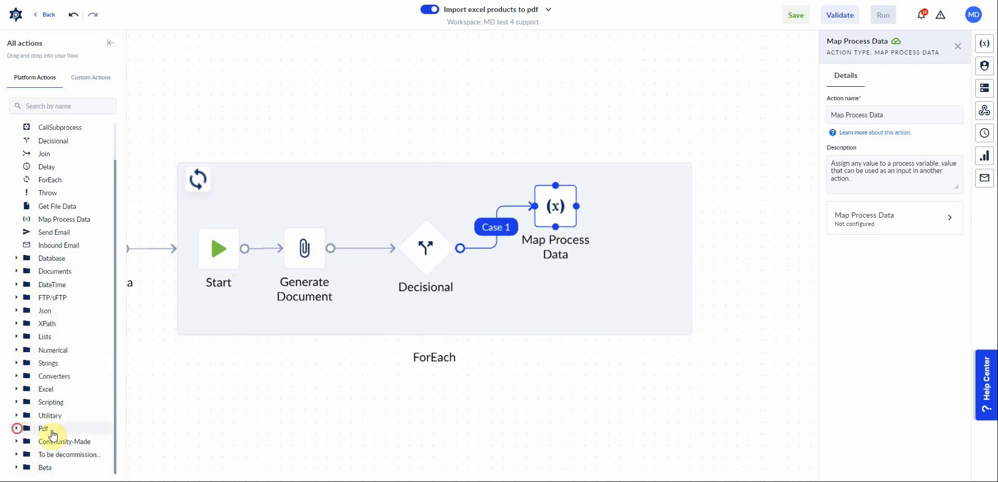
{"action": "left_click", "coordinate": [19, 431]}
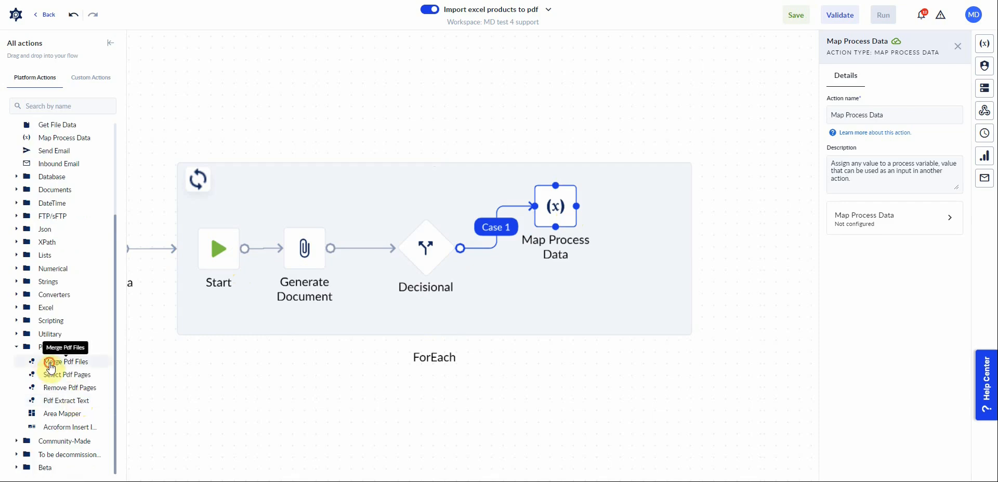
{"action": "left_click_drag", "start_coordinate": [54, 367], "coordinate": [591, 353]}
{"action": "left_click_drag", "start_coordinate": [467, 163], "coordinate": [468, 141]}
{"action": "left_click", "coordinate": [543, 299]}
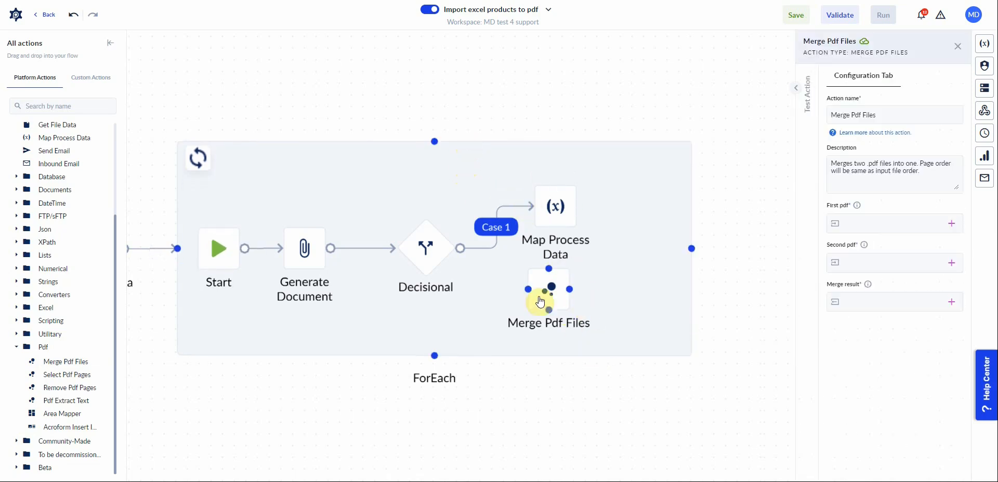
{"action": "left_click_drag", "start_coordinate": [542, 298], "coordinate": [556, 306]}
{"action": "left_click", "coordinate": [443, 249]}
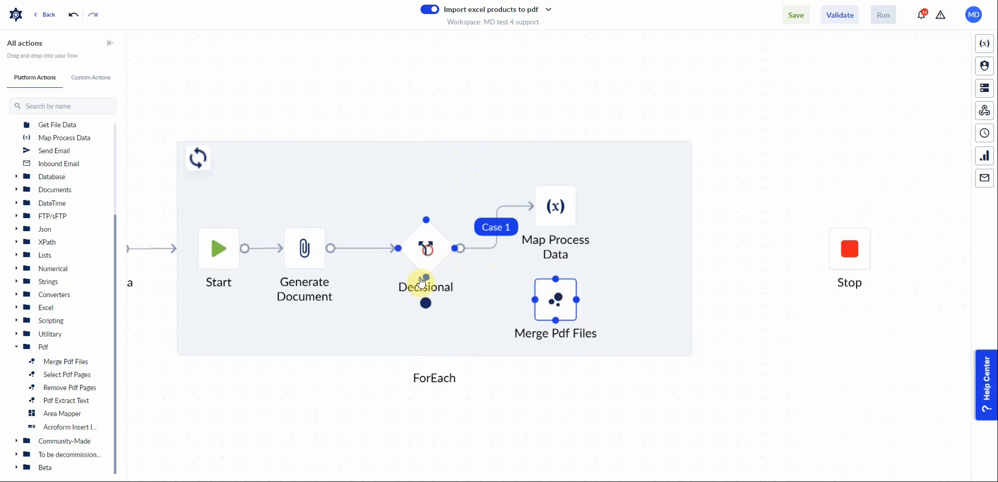
{"action": "left_click_drag", "start_coordinate": [423, 307], "coordinate": [555, 305]}
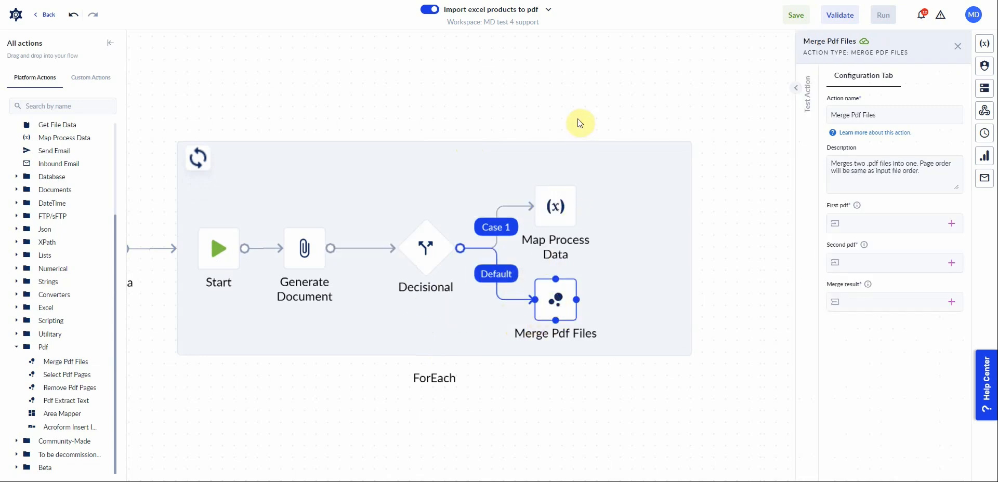
Connect the ForEach loop's output to the Stop node.
{"action": "left_click_drag", "start_coordinate": [552, 215], "coordinate": [558, 200]}
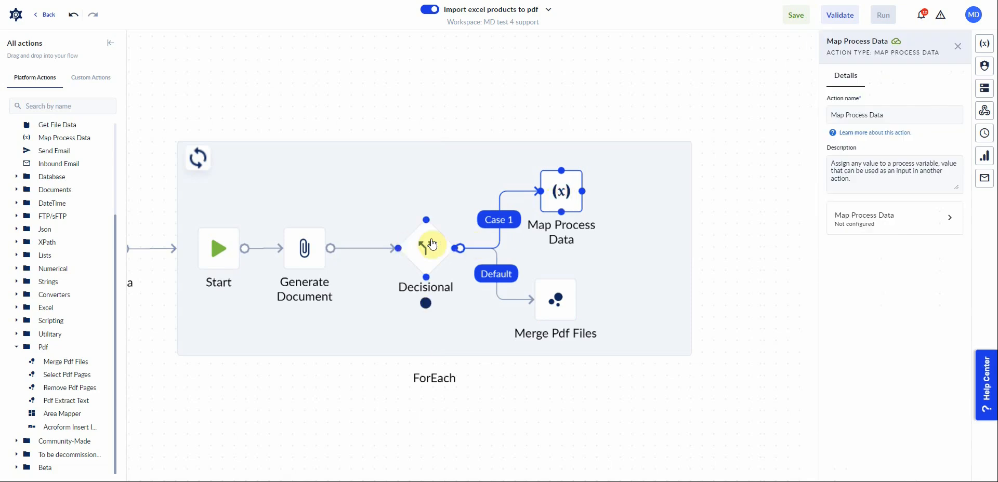
{"action": "left_click_drag", "start_coordinate": [719, 372], "coordinate": [562, 379]}
{"action": "left_click", "coordinate": [546, 274]}
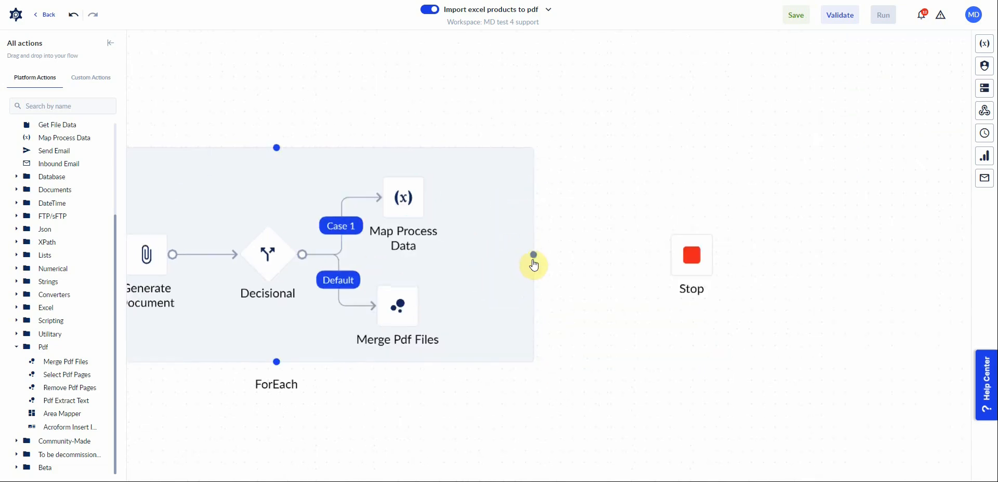
{"action": "left_click_drag", "start_coordinate": [557, 261], "coordinate": [690, 255]}
{"action": "left_click", "coordinate": [619, 328]}
{"action": "scroll", "coordinate": [543, 348], "scroll_direction": "down", "scroll_amount": 5}
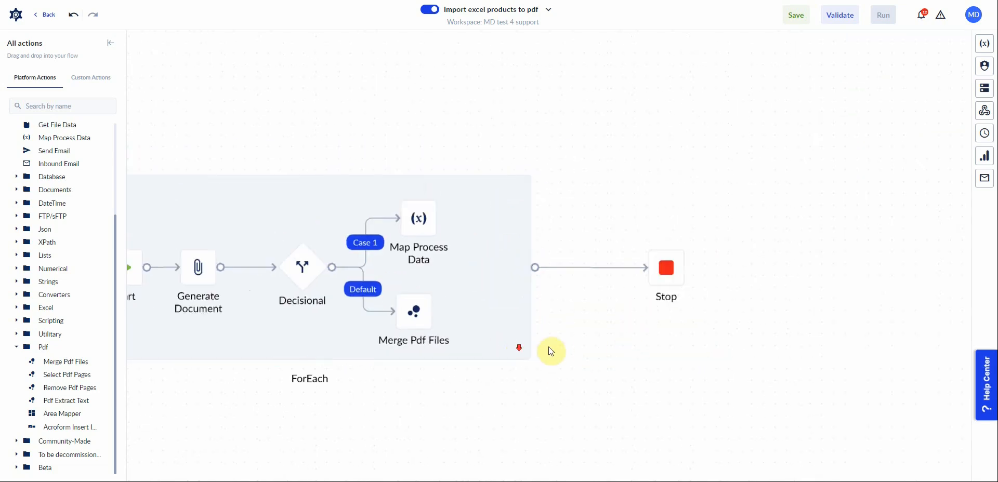
Open Get File Data's mapping configuration and set its file to process to a new input File variable named ExcelFile.
{"action": "left_click", "coordinate": [278, 256]}
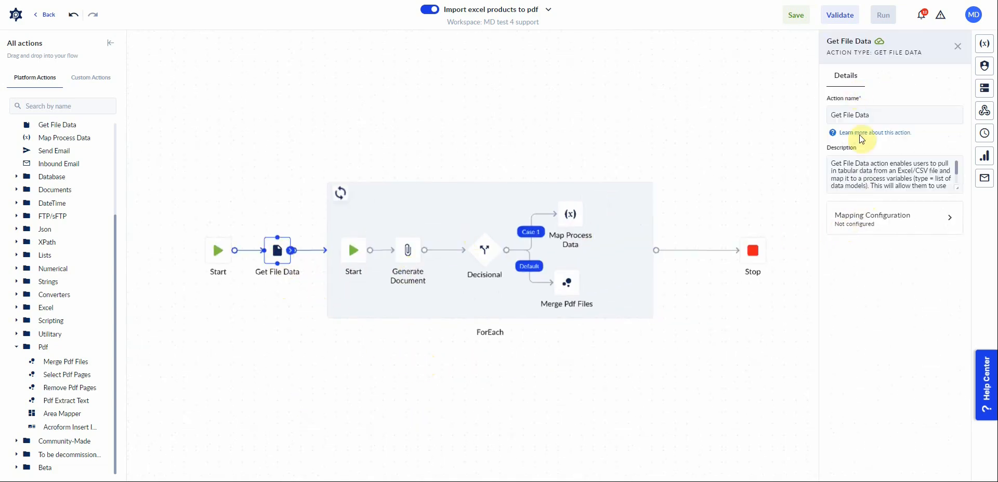
{"action": "left_click", "coordinate": [862, 230]}
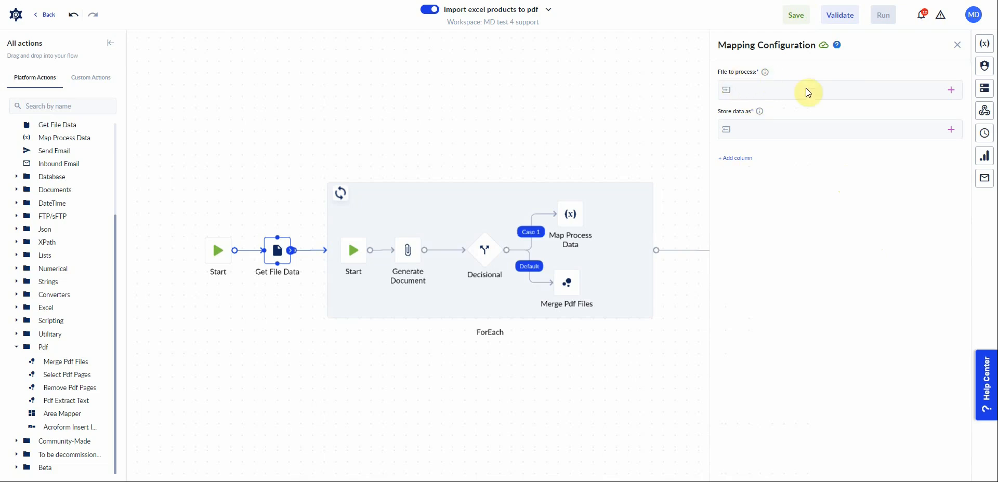
{"action": "left_click", "coordinate": [951, 90]}
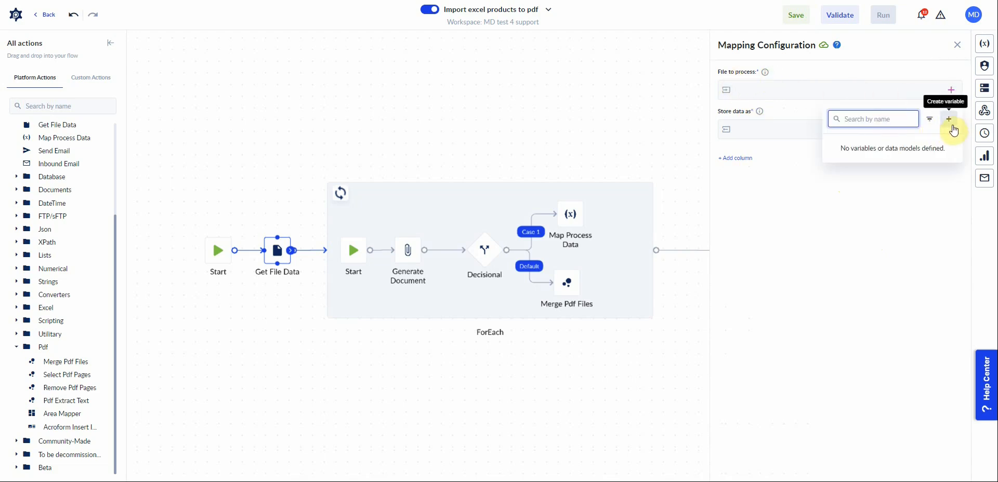
{"action": "left_click", "coordinate": [950, 123]}
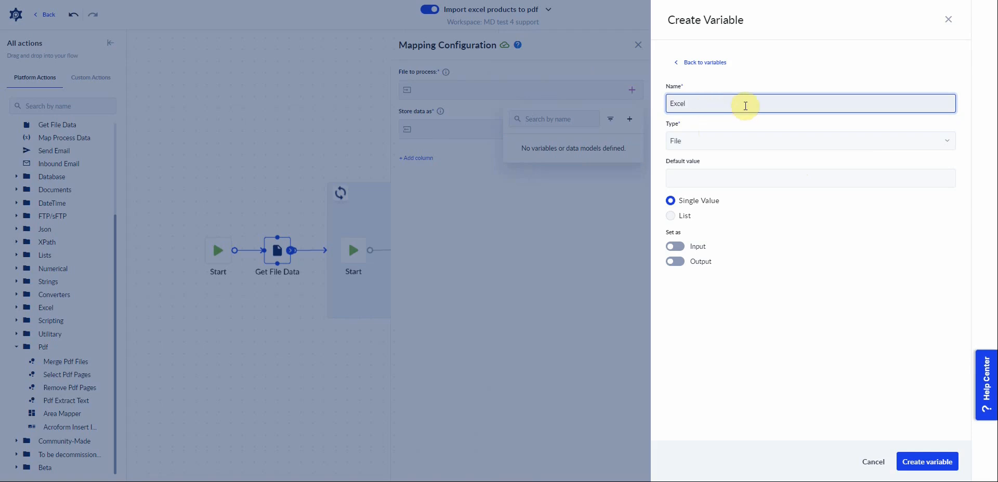
{"action": "type", "text": "ExcelFile"}
{"action": "left_click", "coordinate": [675, 247]}
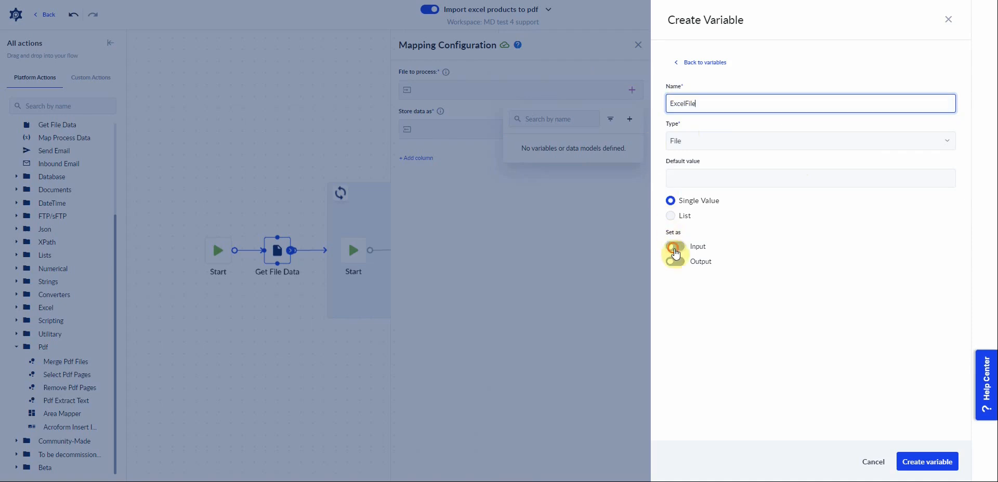
{"action": "left_click", "coordinate": [899, 462]}
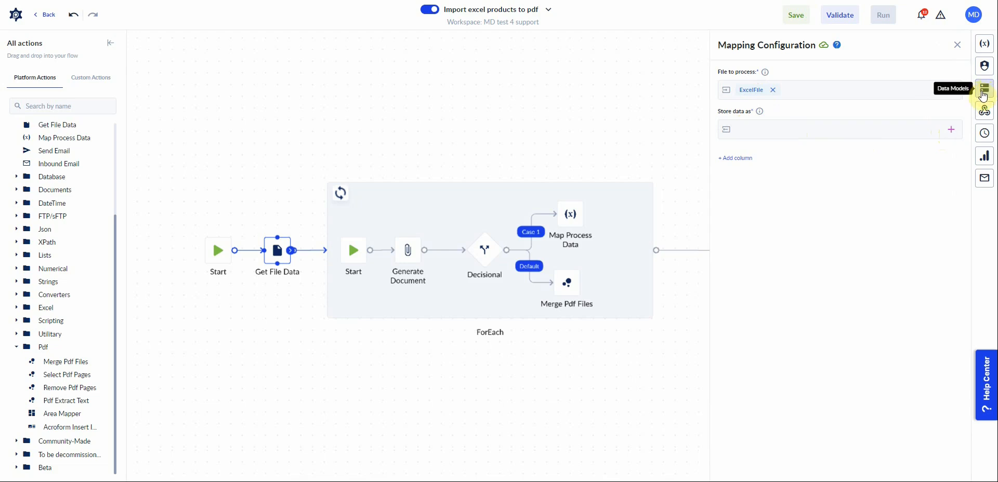
Check the Excel sheet's column headers and create a new data model named product.
{"action": "left_click", "coordinate": [681, 480]}
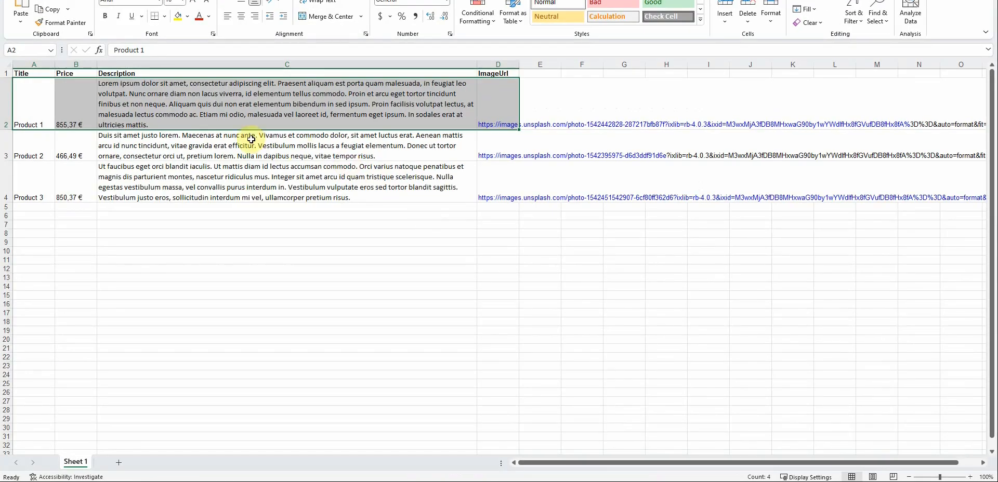
{"action": "left_click_drag", "start_coordinate": [20, 73], "coordinate": [498, 73]}
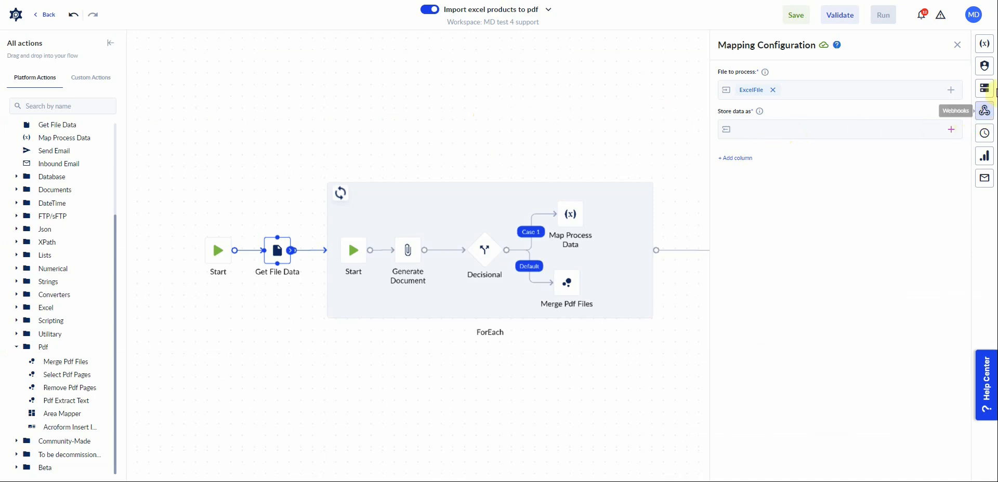
{"action": "left_click", "coordinate": [986, 92]}
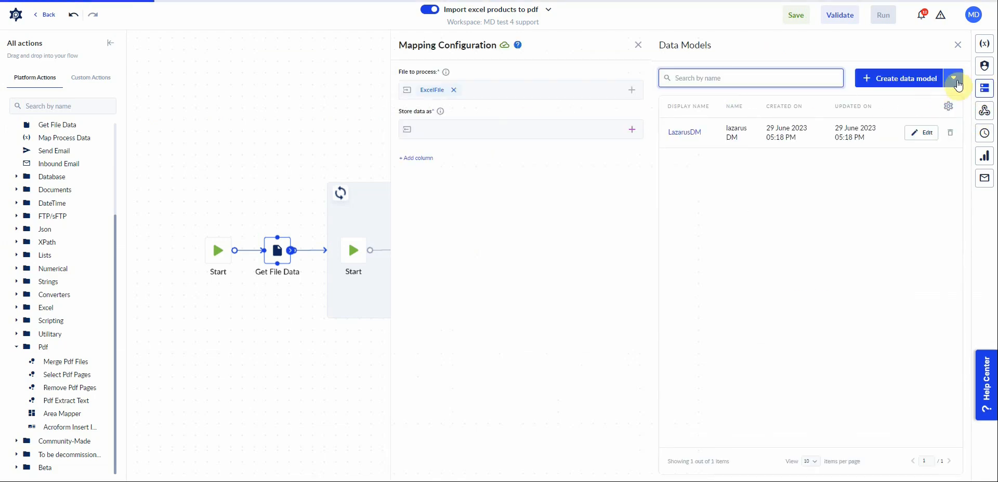
{"action": "left_click", "coordinate": [918, 83]}
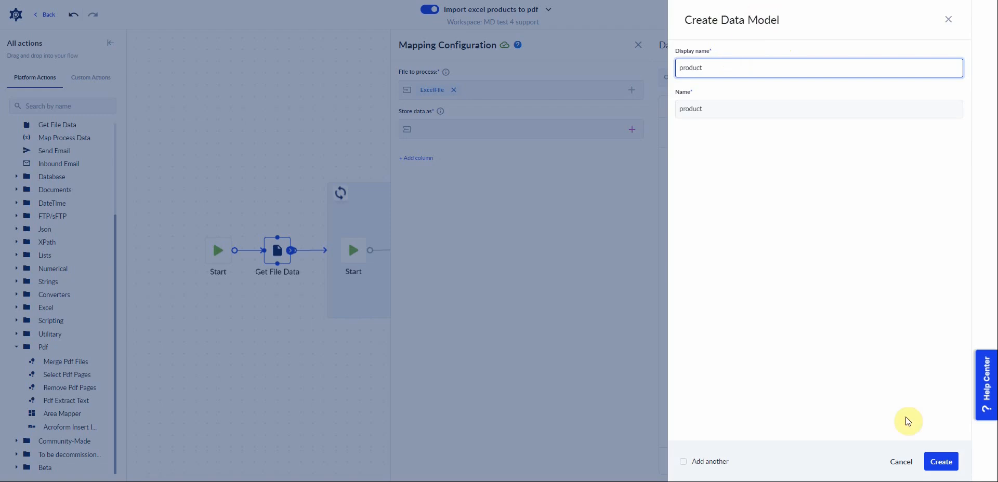
{"action": "left_click", "coordinate": [942, 462]}
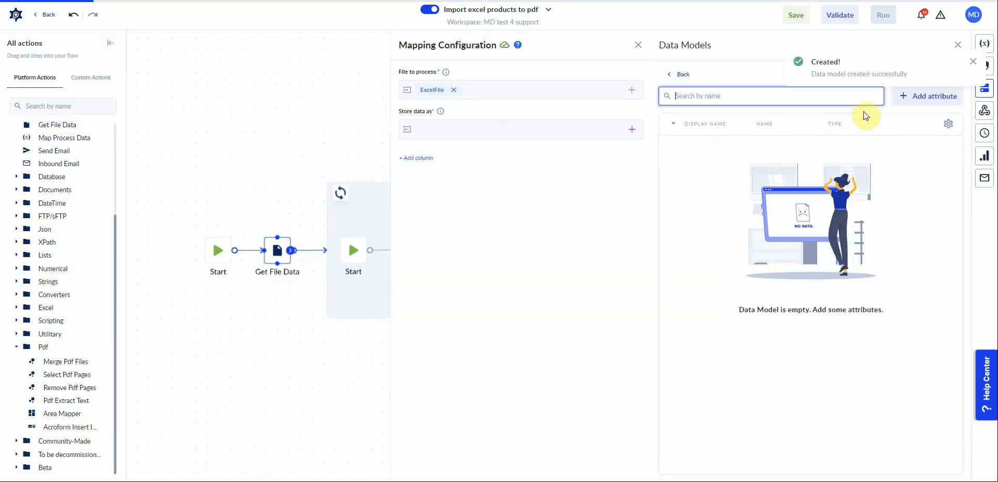
Add a String attribute named title to the product data model.
{"action": "left_click", "coordinate": [939, 96]}
{"action": "left_click", "coordinate": [714, 90]}
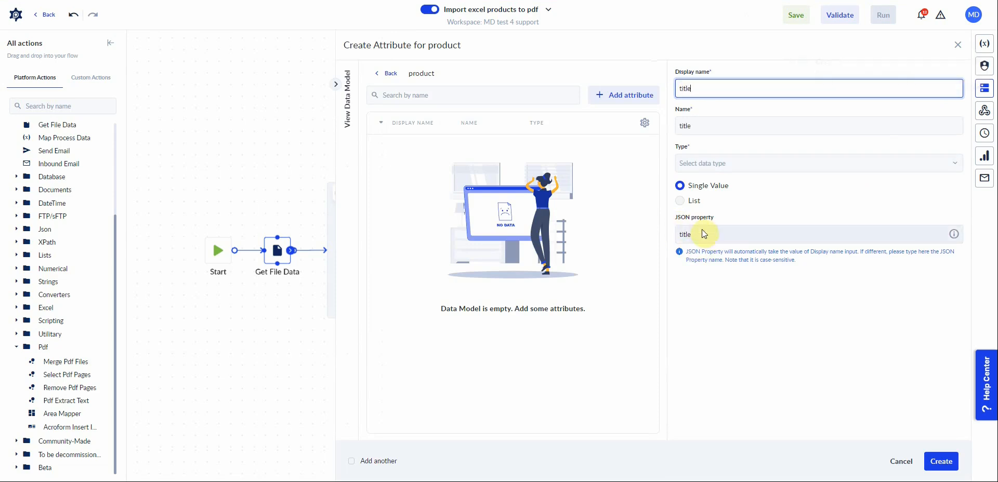
{"action": "left_click", "coordinate": [694, 162]}
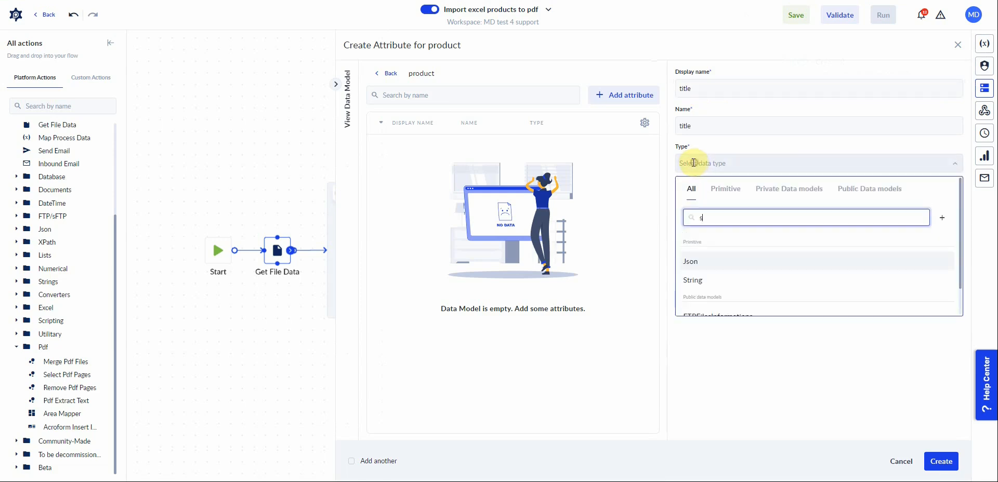
{"action": "left_click", "coordinate": [711, 258]}
{"action": "left_click", "coordinate": [941, 461]}
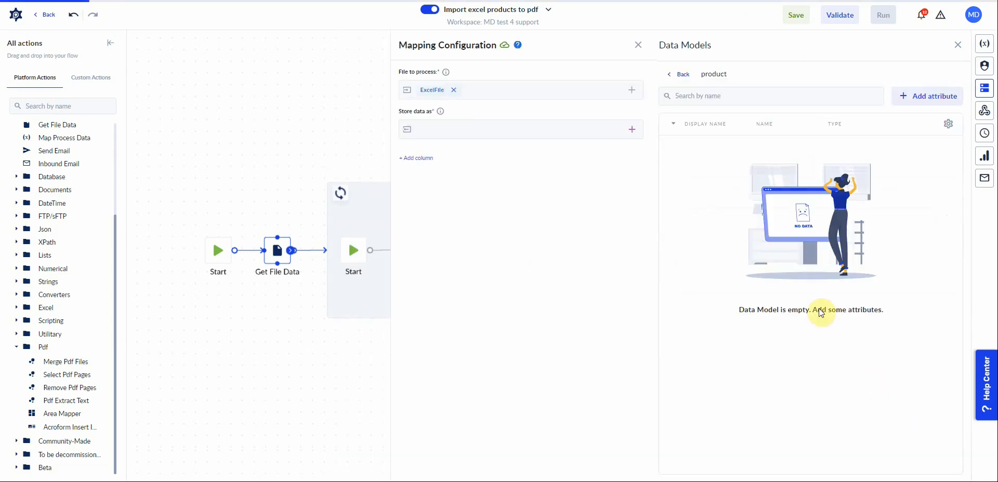
Add a String attribute named price to the product data model.
{"action": "left_click", "coordinate": [928, 98]}
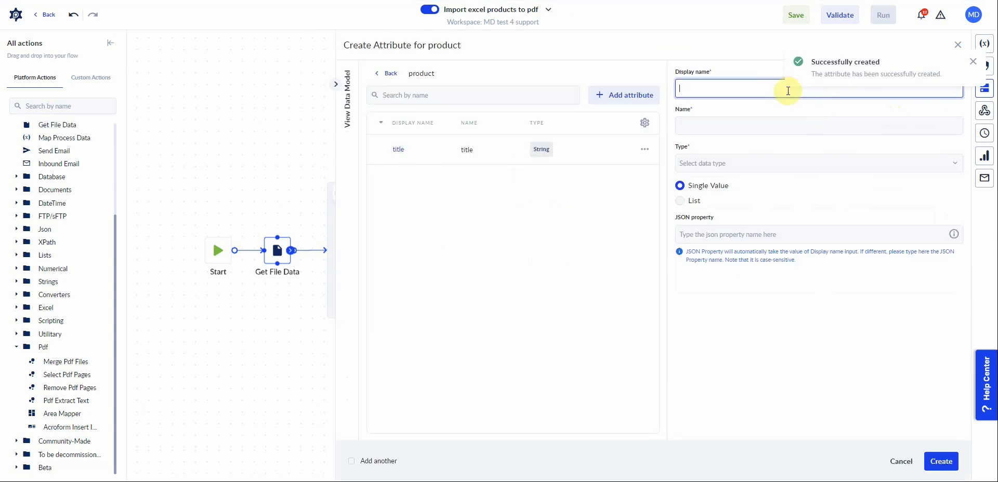
{"action": "type", "text": "price"}
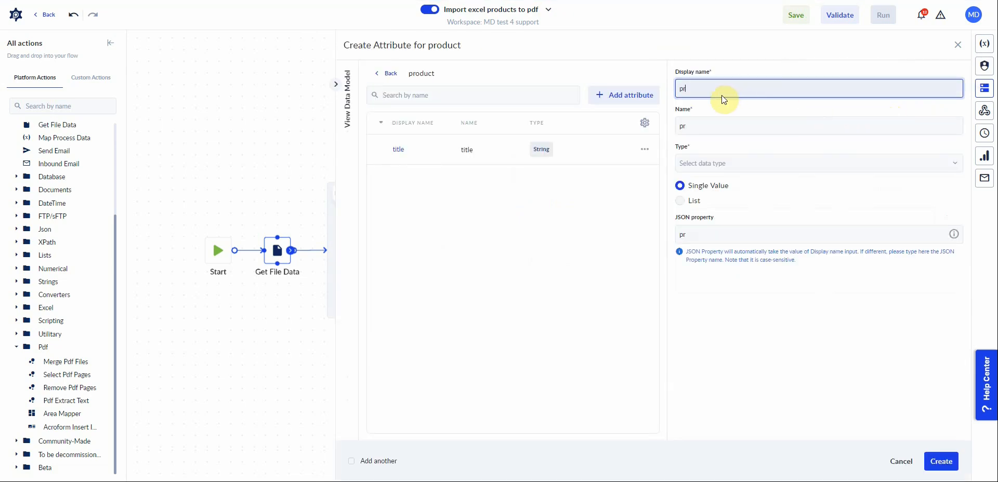
{"action": "left_click", "coordinate": [716, 173]}
{"action": "type", "text": "str"}
{"action": "left_click", "coordinate": [705, 266]}
{"action": "left_click", "coordinate": [942, 461]}
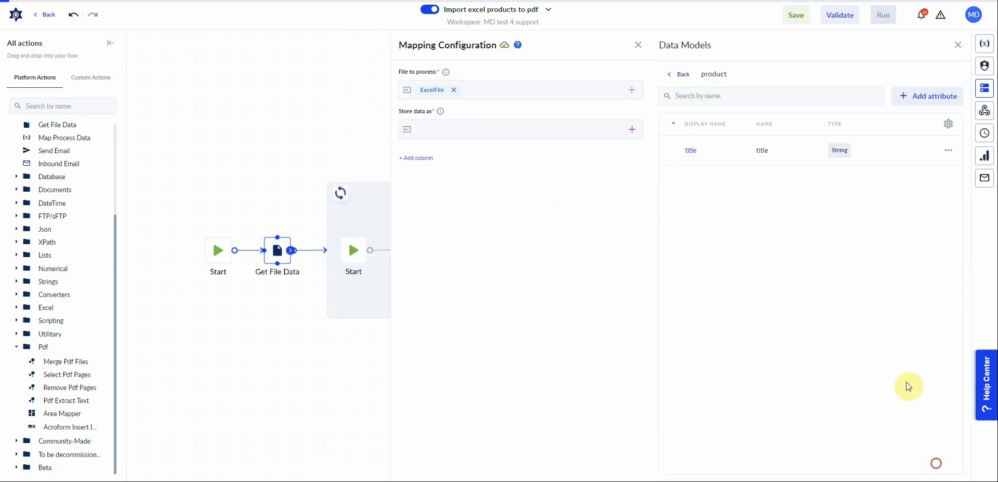
Add a String attribute named description to the product data model.
{"action": "left_click", "coordinate": [930, 96]}
{"action": "left_click", "coordinate": [698, 90]}
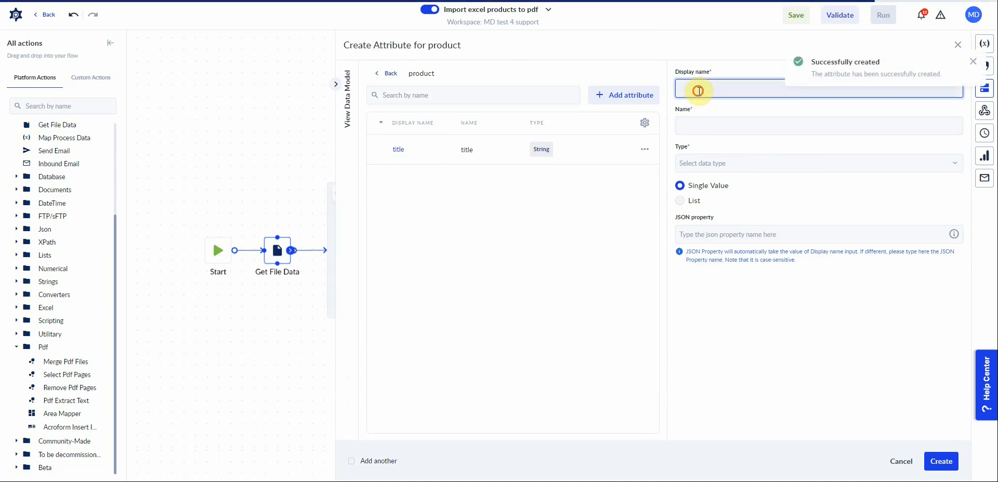
{"action": "type", "text": "description"}
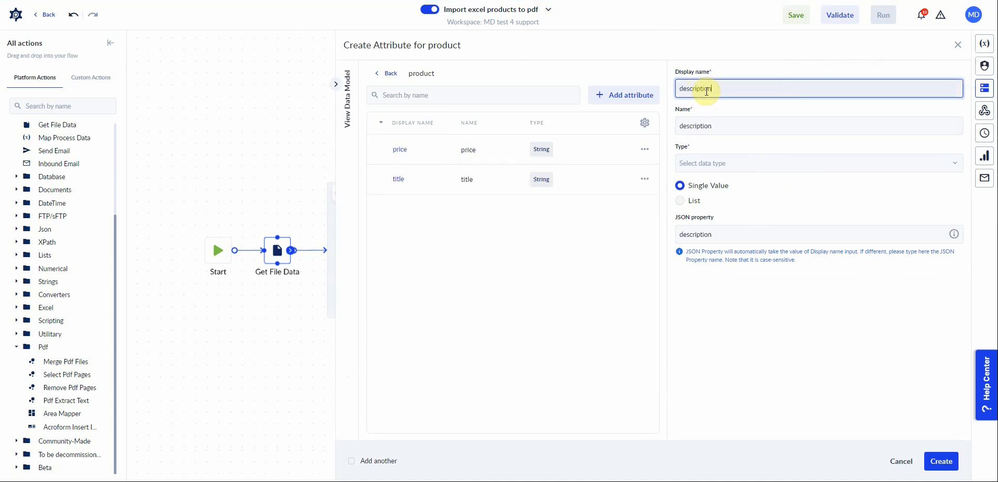
{"action": "left_click", "coordinate": [709, 163]}
{"action": "type", "text": "str"}
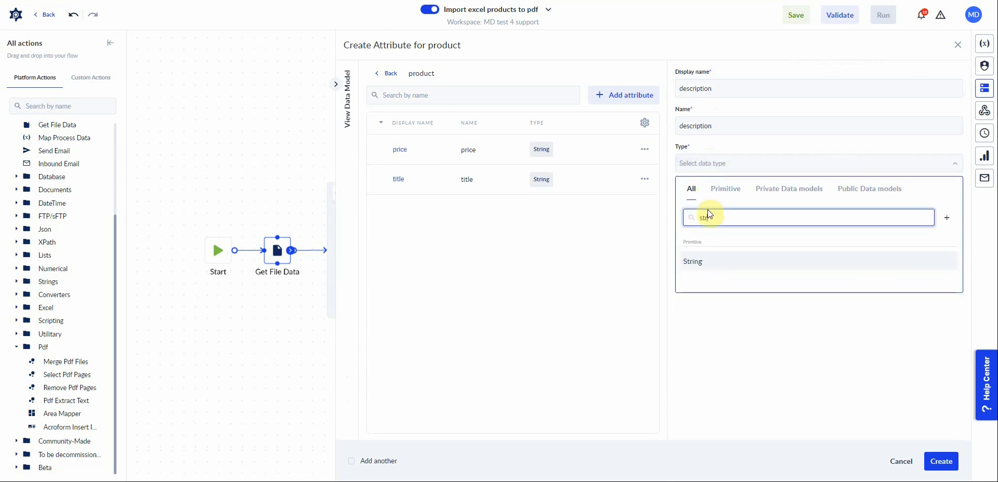
{"action": "left_click", "coordinate": [707, 262]}
{"action": "left_click", "coordinate": [940, 461]}
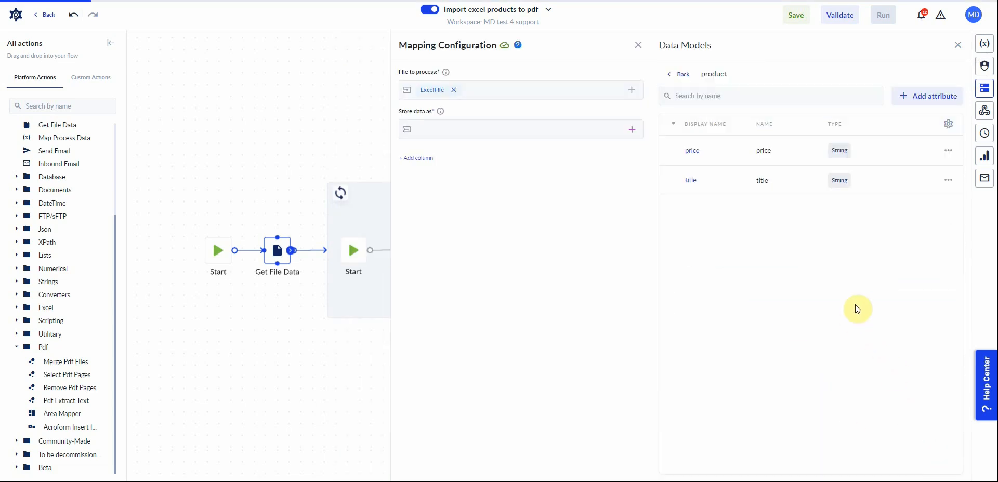
Add a String attribute named imageUrl to the product data model.
{"action": "left_click", "coordinate": [926, 102]}
{"action": "left_click", "coordinate": [711, 87]}
{"action": "type", "text": "ima"}
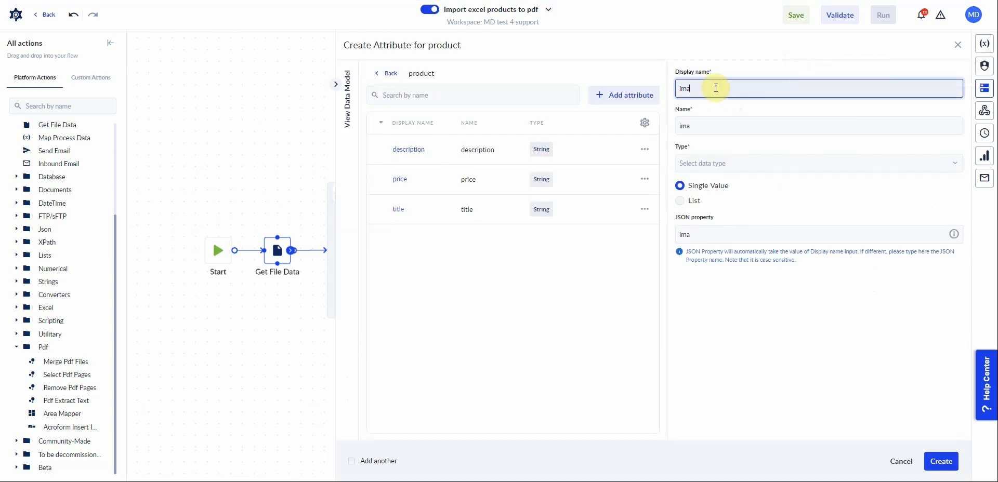
{"action": "type", "text": "geUrl"}
{"action": "left_click", "coordinate": [700, 163]}
{"action": "type", "text": "str"}
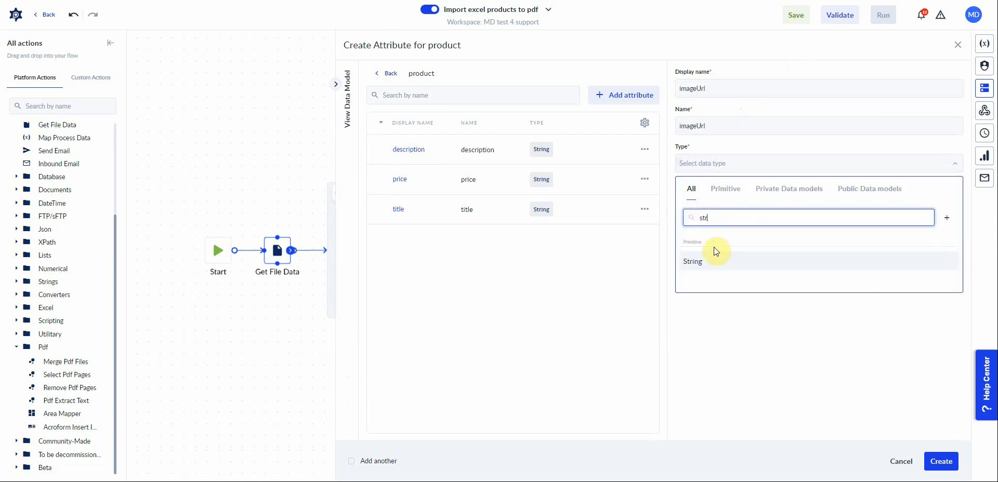
{"action": "left_click", "coordinate": [716, 252]}
{"action": "left_click", "coordinate": [941, 461]}
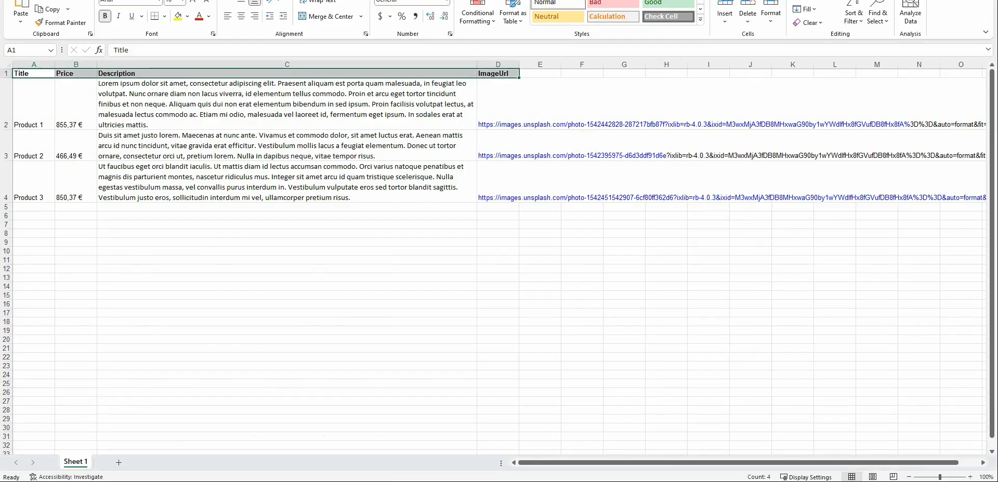
Compare the Excel sheet's column headers with the product data model's attributes.
{"action": "left_click_drag", "start_coordinate": [650, 4], "coordinate": [345, 92]}
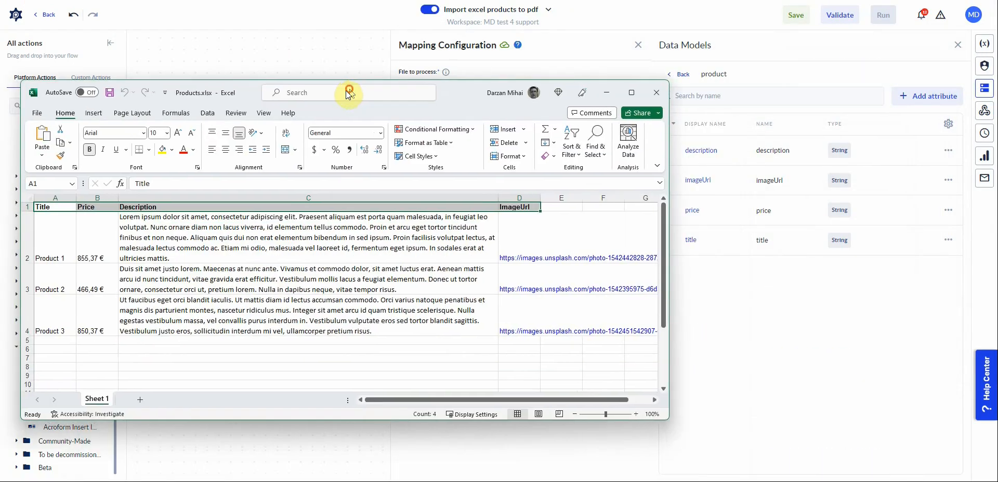
{"action": "left_click", "coordinate": [52, 207]}
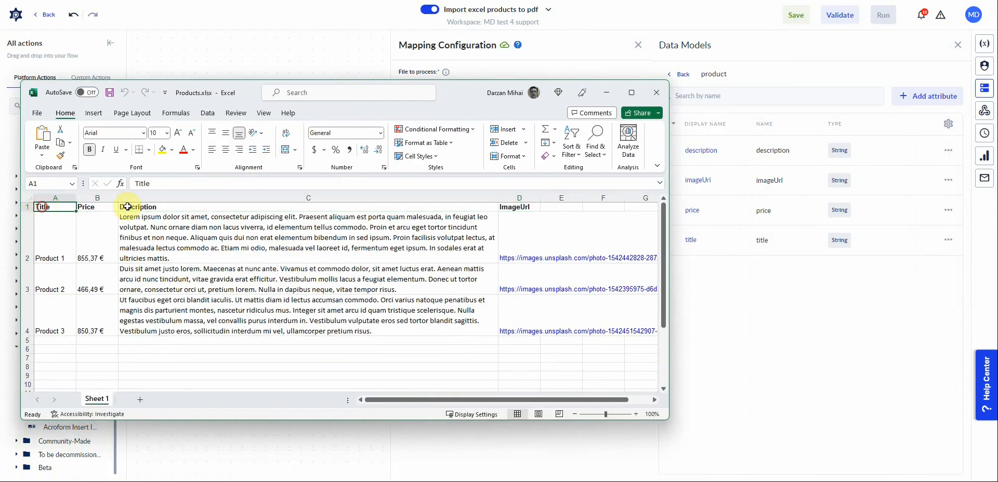
{"action": "left_click", "coordinate": [521, 208], "text": "shift"}
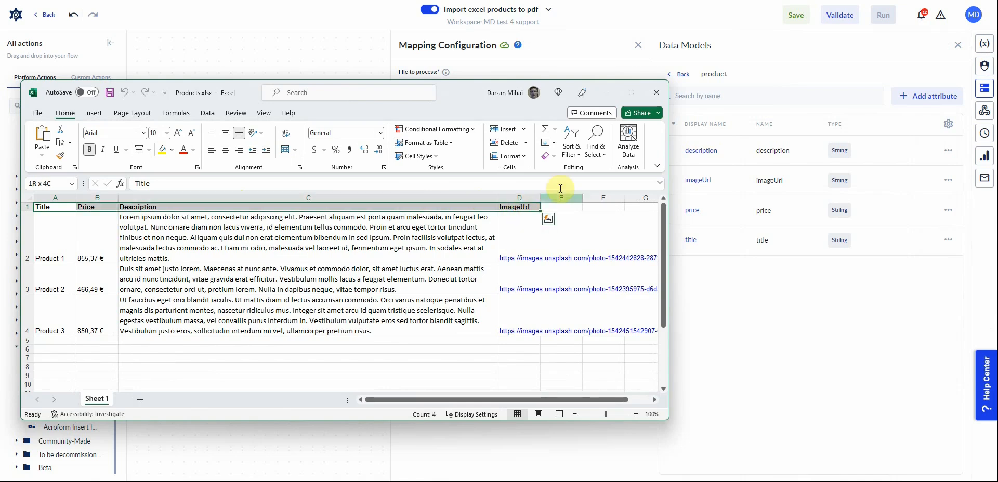
{"action": "left_click", "coordinate": [612, 91]}
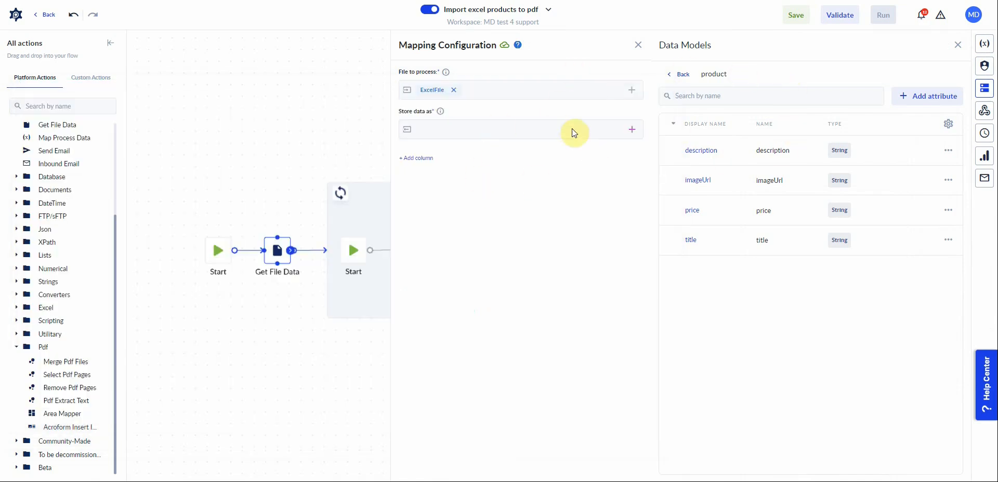
Store Get File Data's output in a new List variable named products of type product.
{"action": "left_click", "coordinate": [632, 130]}
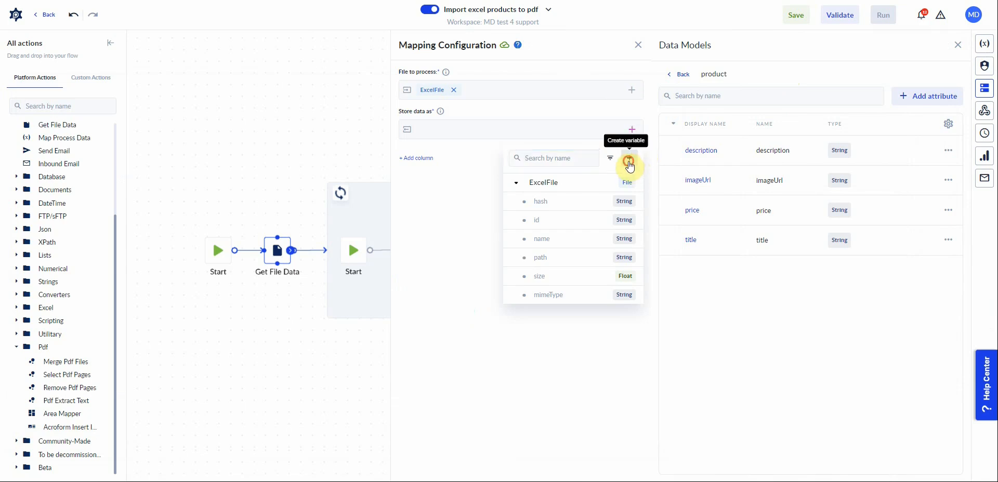
{"action": "left_click", "coordinate": [629, 162]}
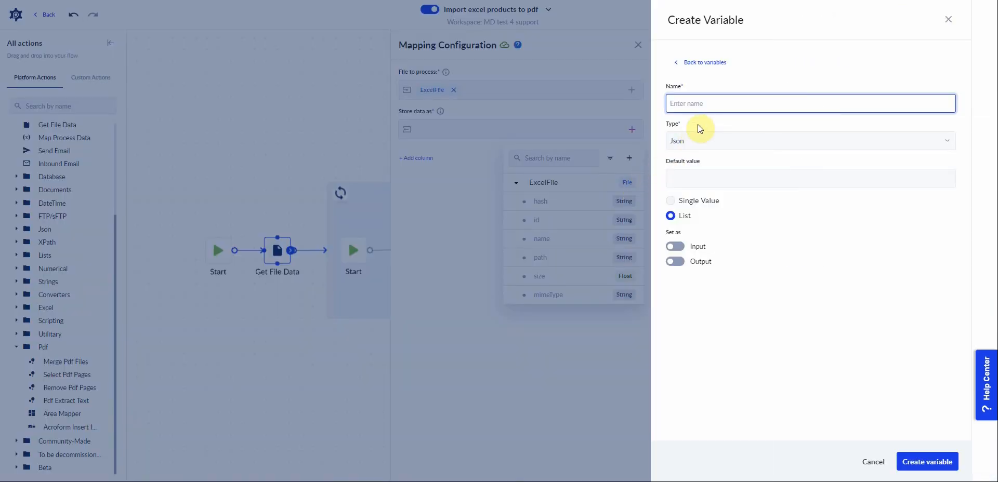
{"action": "type", "text": "products"}
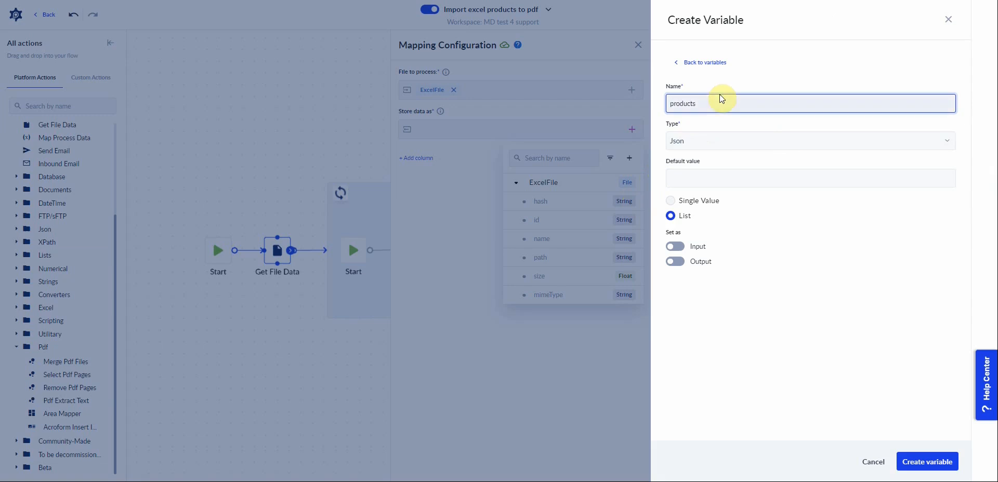
{"action": "left_click", "coordinate": [711, 138]}
{"action": "type", "text": "pro"}
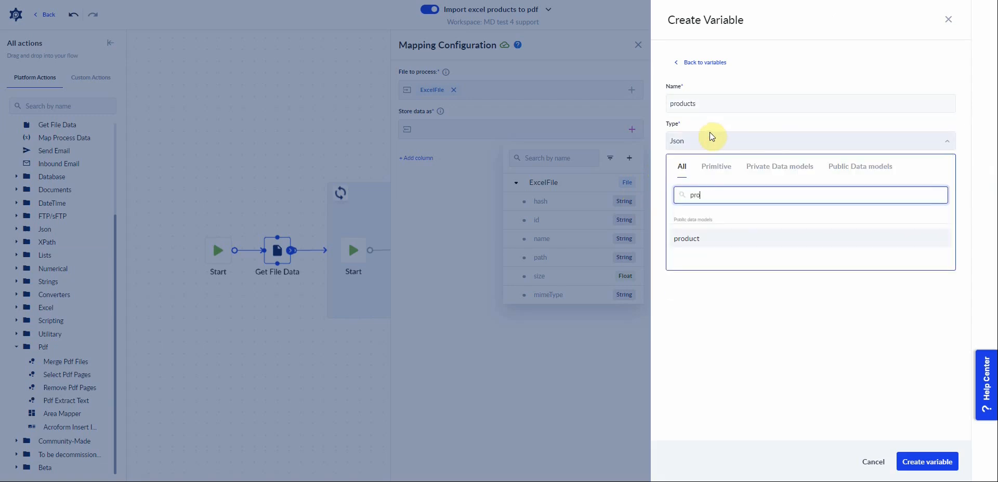
{"action": "left_click", "coordinate": [698, 238]}
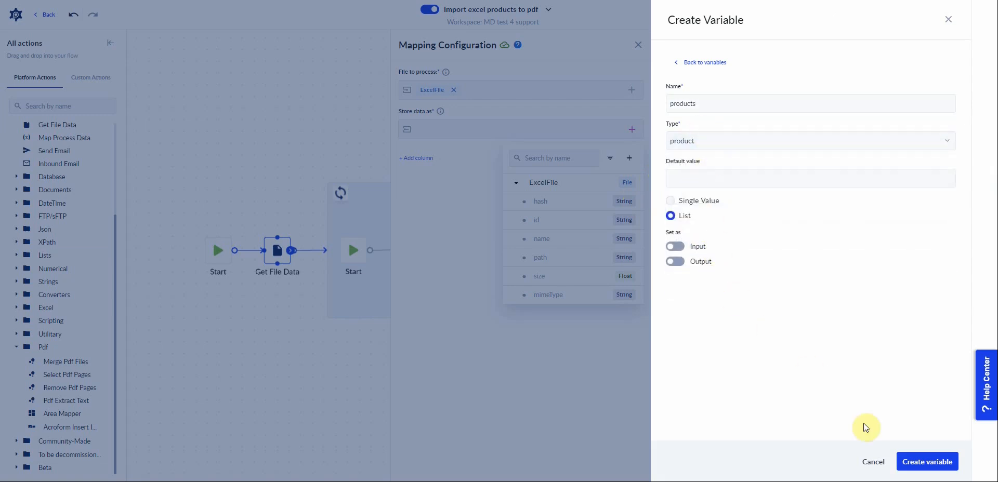
{"action": "left_click", "coordinate": [931, 462]}
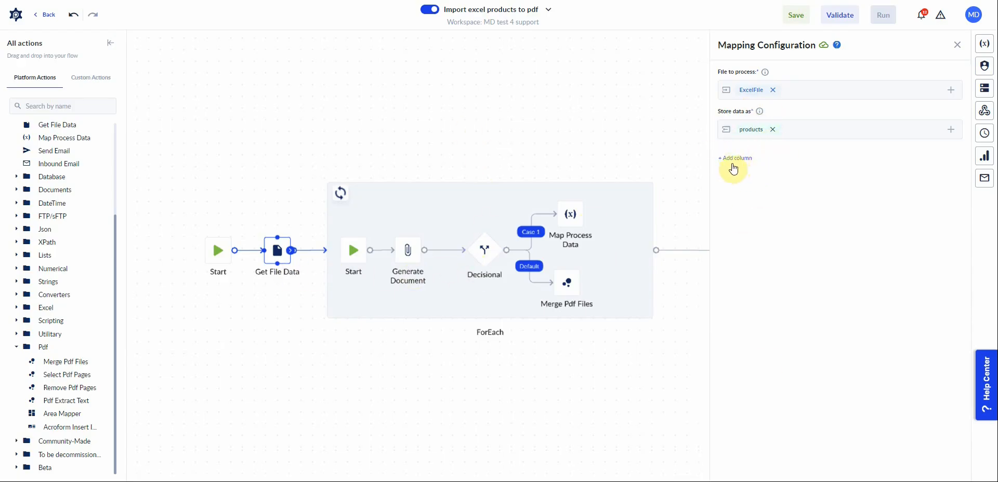
Add four empty column mapping rows to Get File Data's mapping configuration.
{"action": "left_click", "coordinate": [735, 165]}
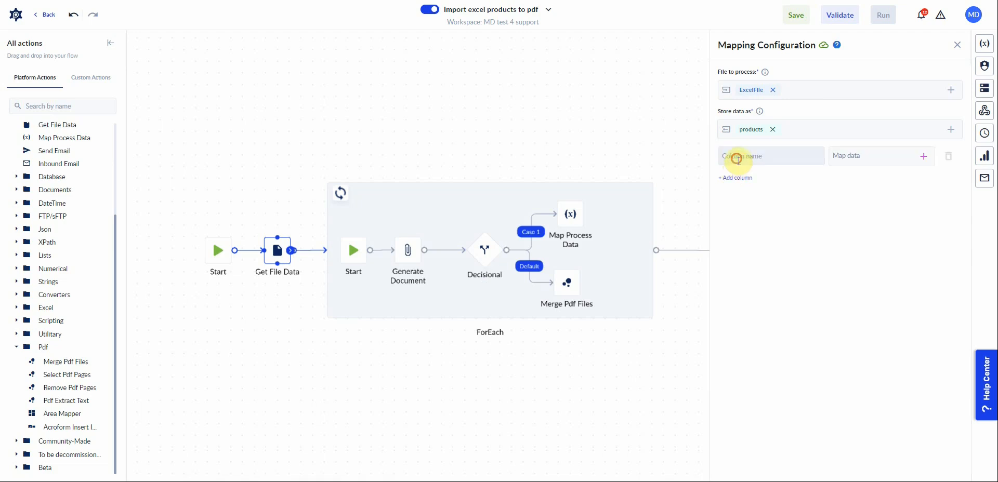
{"action": "left_click", "coordinate": [737, 179]}
{"action": "left_click", "coordinate": [738, 208]}
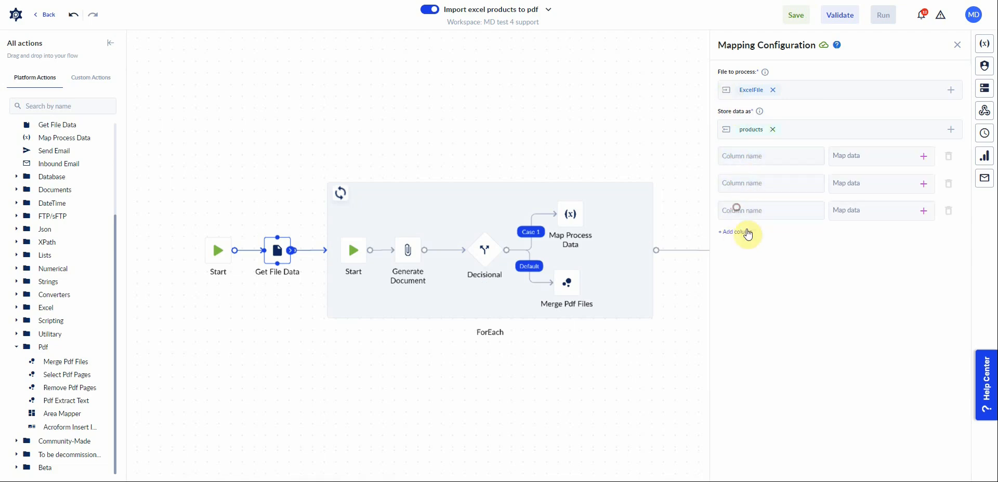
{"action": "left_click", "coordinate": [739, 232]}
Copy the Title header from the Excel sheet into the first column name and map it to products.title.
{"action": "key", "text": "alt+Tab"}
{"action": "left_click", "coordinate": [45, 206]}
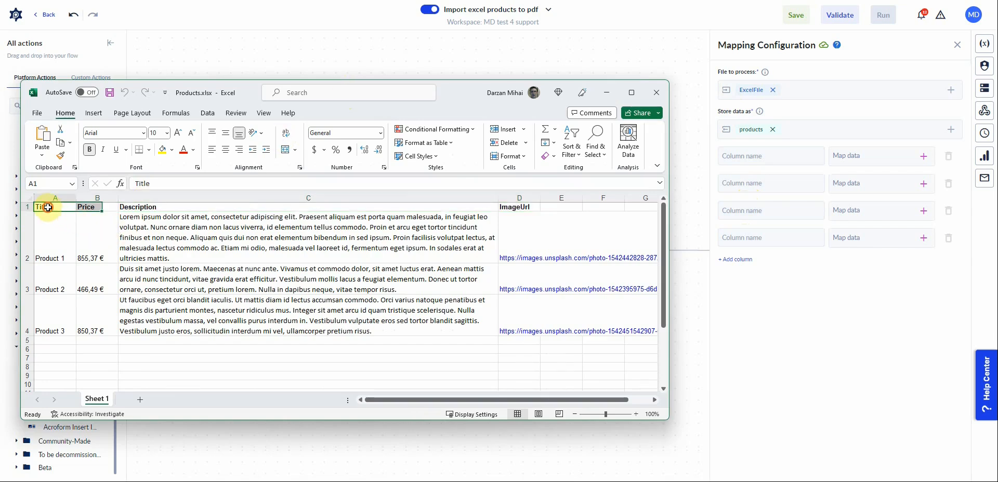
{"action": "key", "text": "ctrl+c"}
{"action": "left_click", "coordinate": [742, 156]}
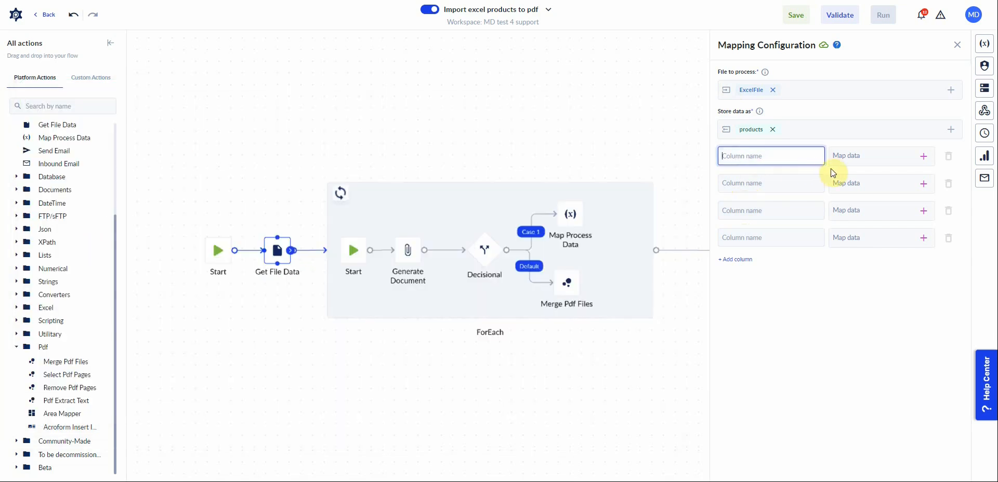
{"action": "left_click", "coordinate": [924, 156]}
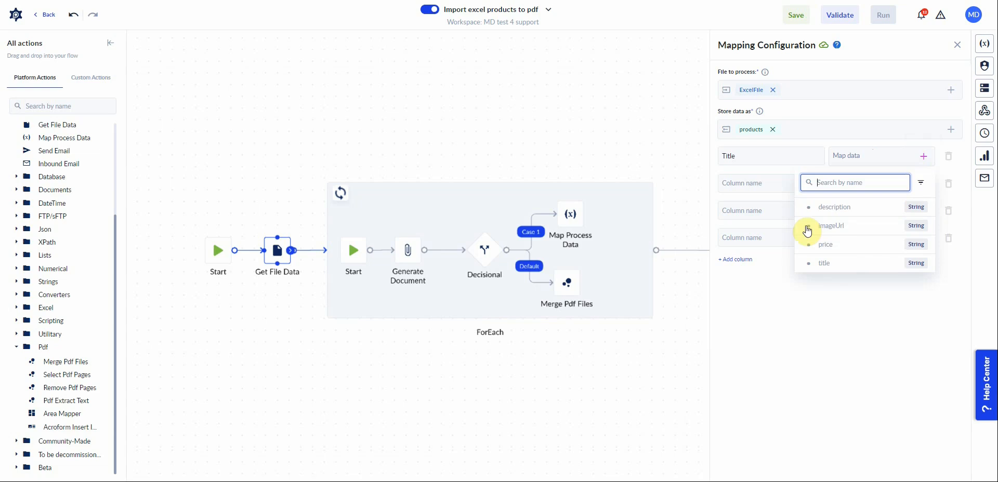
{"action": "left_click", "coordinate": [832, 266]}
Set the second column name to Price and map it to products.price.
{"action": "left_click", "coordinate": [758, 184]}
{"action": "key", "text": "alt+Tab"}
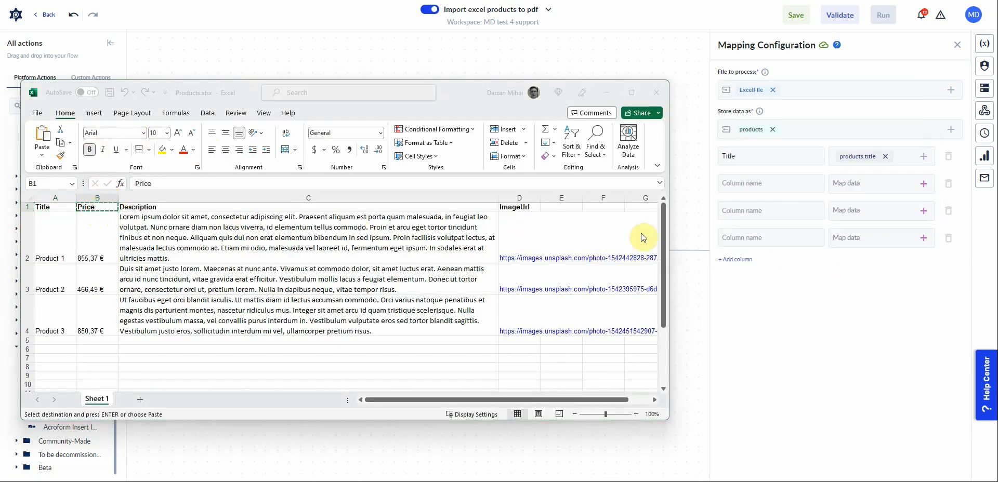
{"action": "left_click", "coordinate": [760, 183]}
{"action": "type", "text": "Price"}
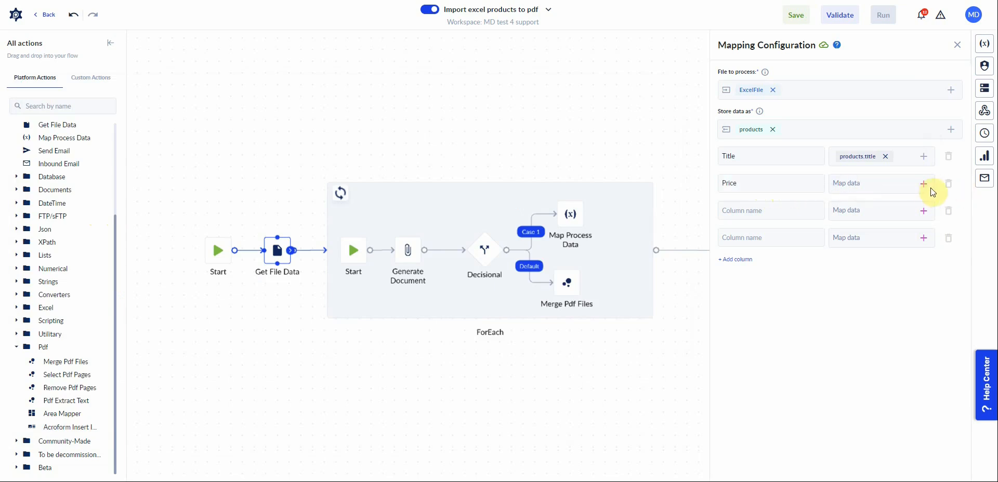
{"action": "left_click", "coordinate": [924, 184]}
{"action": "left_click", "coordinate": [826, 273]}
Paste the Description header into the third column name and map it to products.description.
{"action": "left_click", "coordinate": [752, 211]}
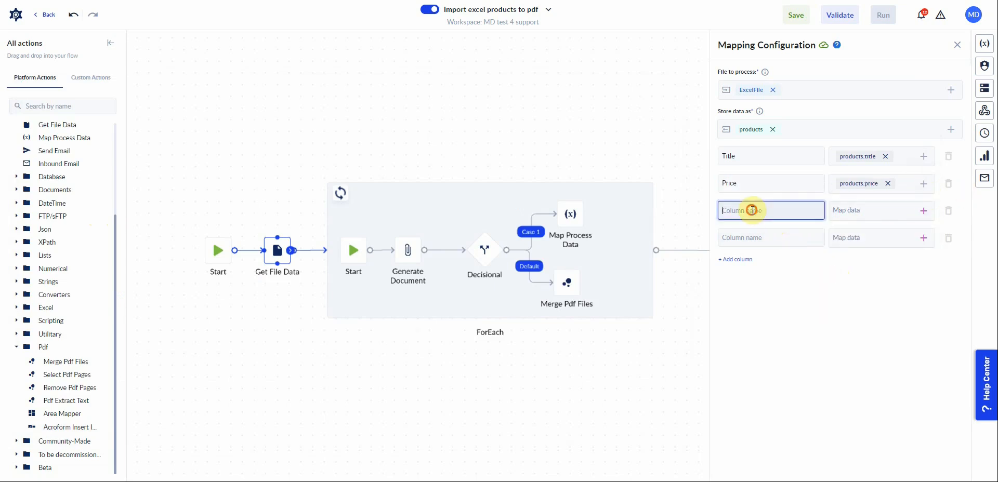
{"action": "key", "text": "alt+Tab"}
{"action": "left_click", "coordinate": [134, 207]}
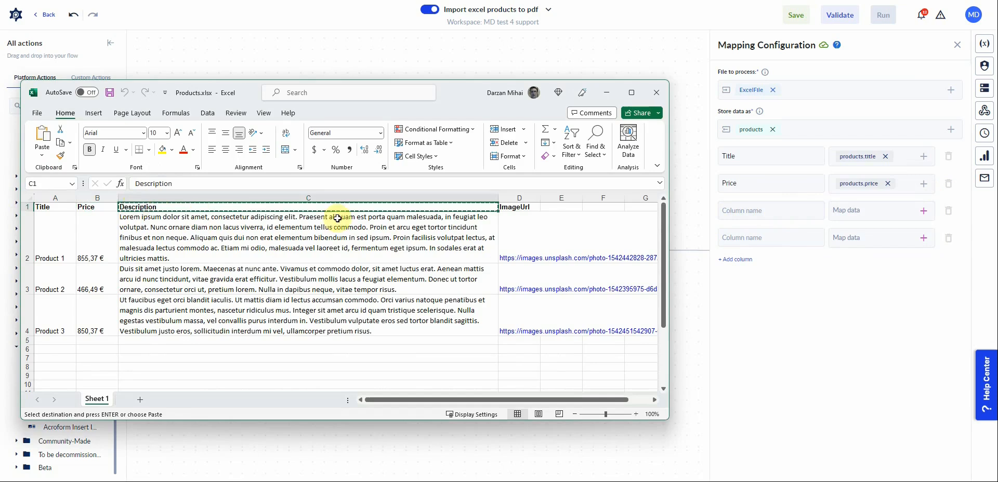
{"action": "left_click", "coordinate": [812, 209]}
{"action": "key", "text": "ctrl+v"}
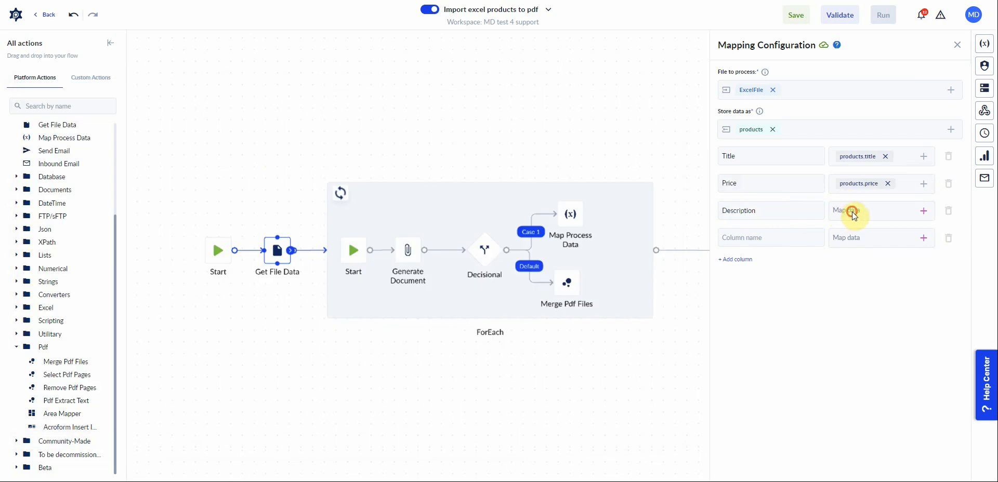
{"action": "left_click", "coordinate": [924, 210]}
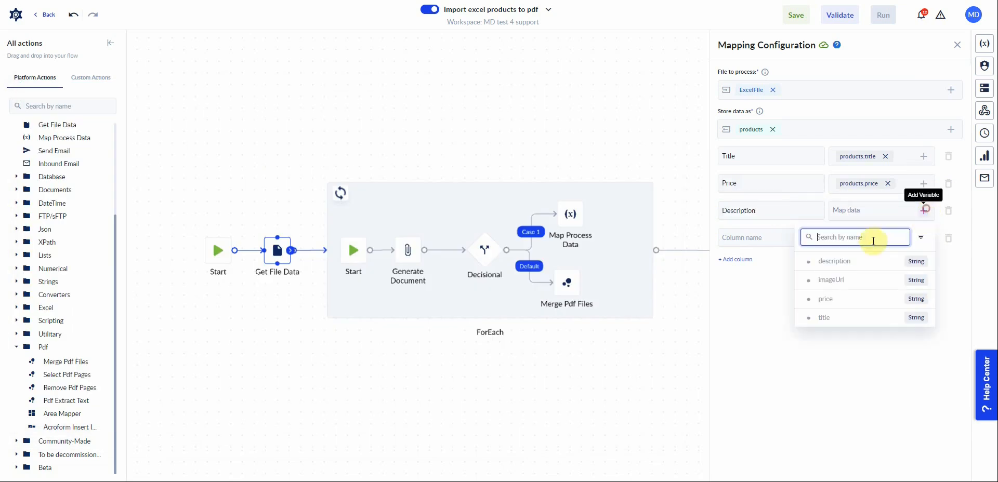
{"action": "left_click", "coordinate": [834, 261]}
Copy the ImageUrl header into the fourth column name and map it to products.imageUrl.
{"action": "key", "text": "alt+Tab"}
{"action": "left_click", "coordinate": [512, 206]}
{"action": "key", "text": "ctrl+c"}
{"action": "key", "text": "alt+Tab"}
{"action": "left_click", "coordinate": [770, 238]}
{"action": "key", "text": "ctrl+v"}
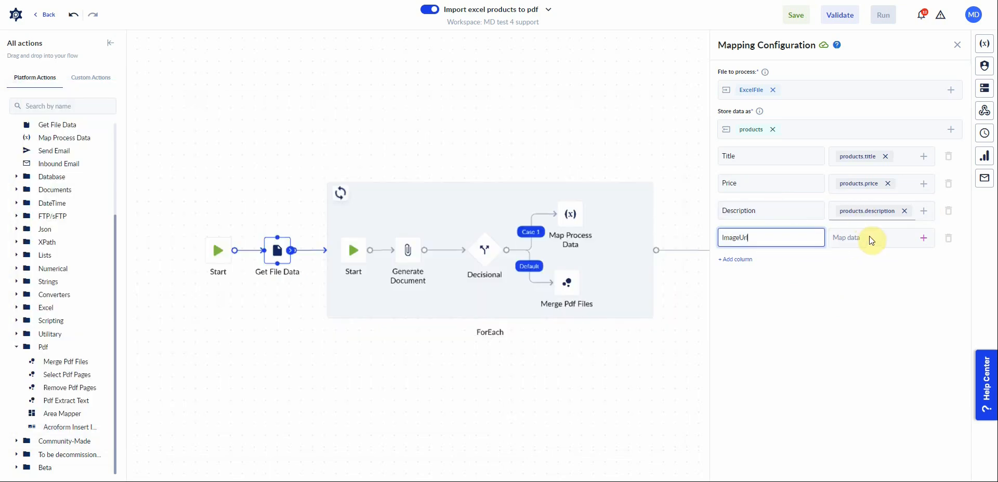
{"action": "left_click", "coordinate": [924, 238]}
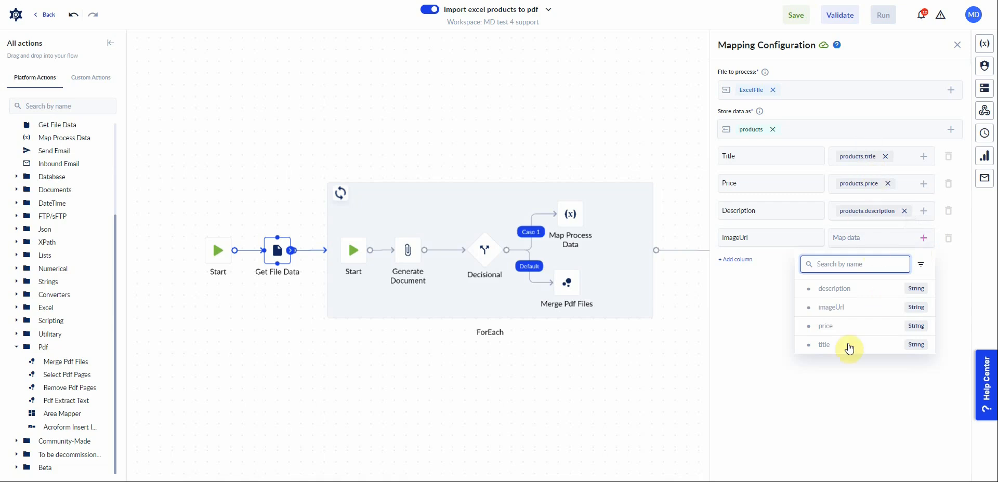
{"action": "left_click", "coordinate": [832, 308]}
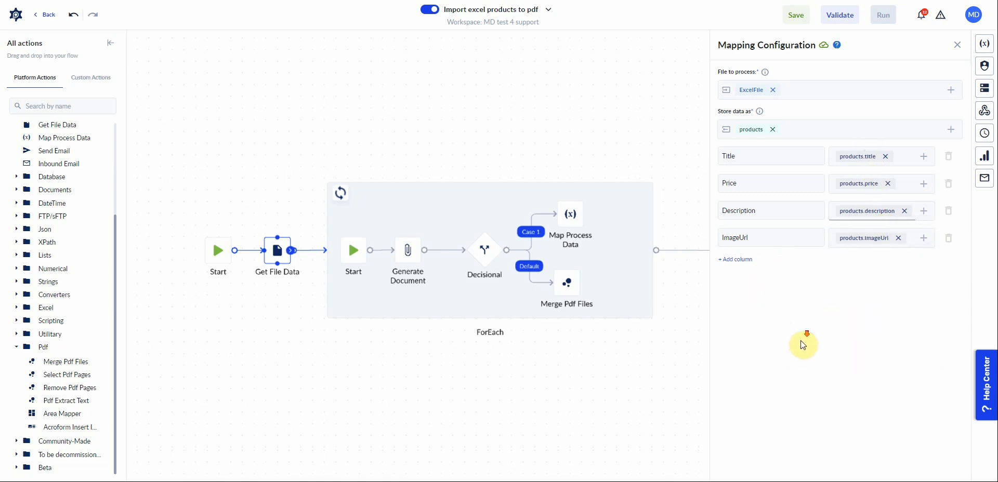
Configure the ForEach to loop over the products list with item name product and action timeout 0.
{"action": "scroll", "coordinate": [339, 282], "scroll_direction": "up", "scroll_amount": 2}
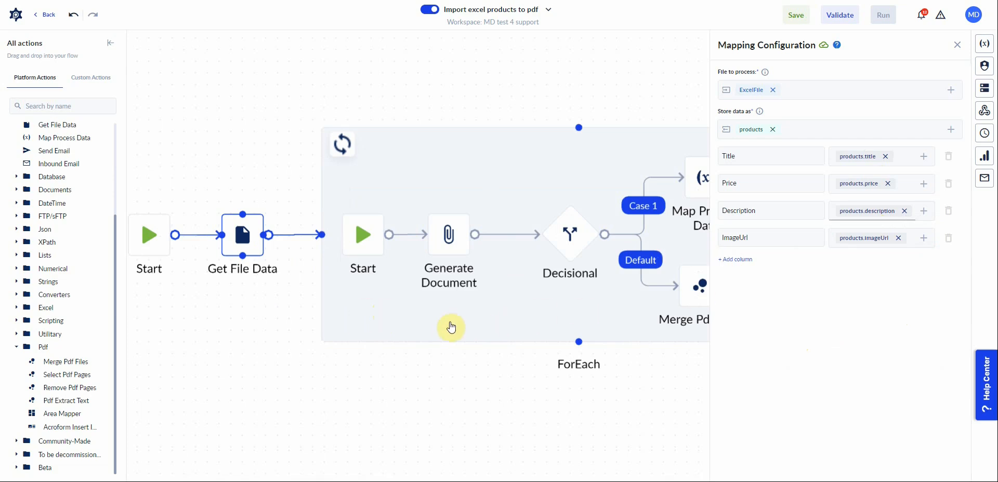
{"action": "left_click", "coordinate": [451, 325]}
{"action": "left_click", "coordinate": [240, 235]}
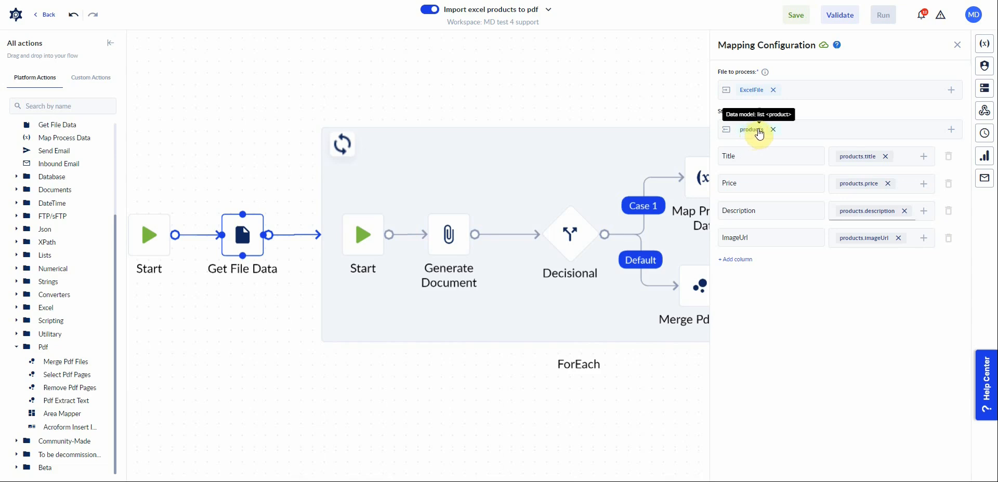
{"action": "left_click", "coordinate": [524, 165]}
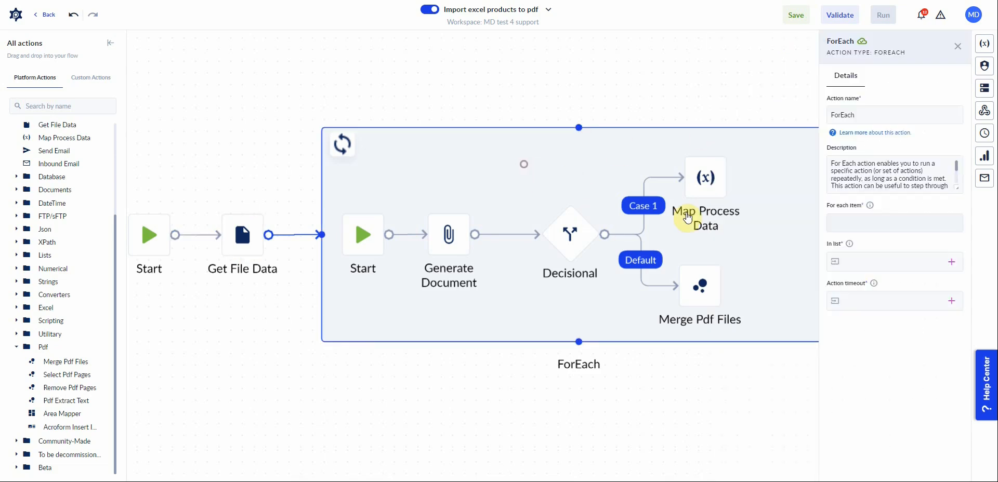
{"action": "left_click", "coordinate": [950, 262]}
{"action": "left_click", "coordinate": [833, 315]}
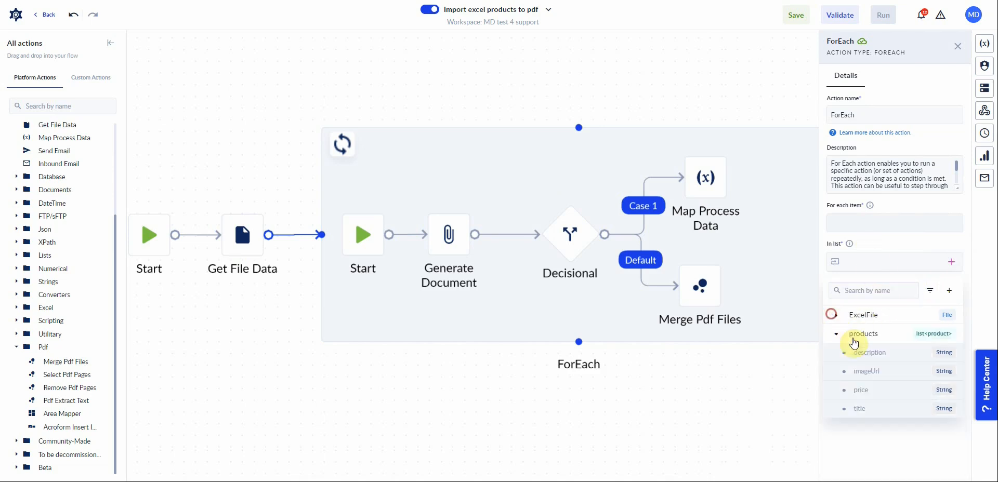
{"action": "left_click", "coordinate": [849, 335]}
{"action": "left_click", "coordinate": [850, 222]}
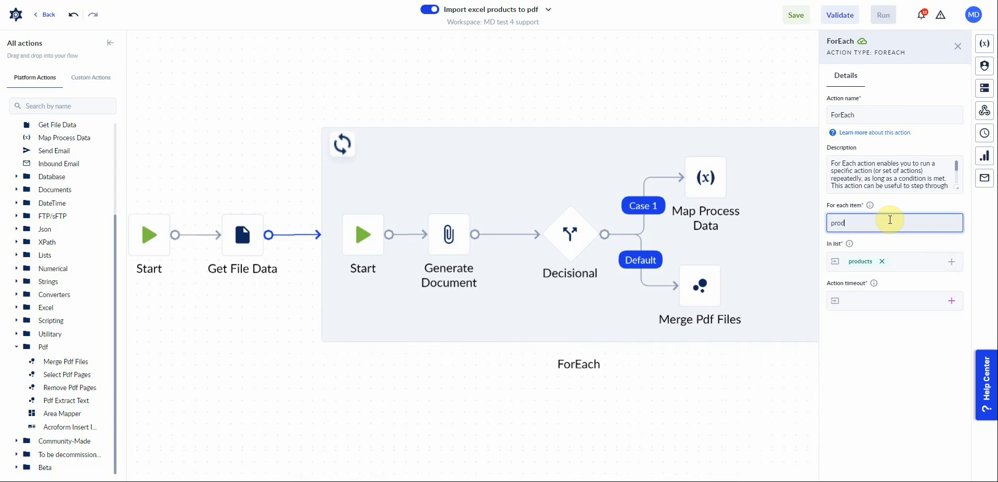
{"action": "left_click", "coordinate": [872, 303]}
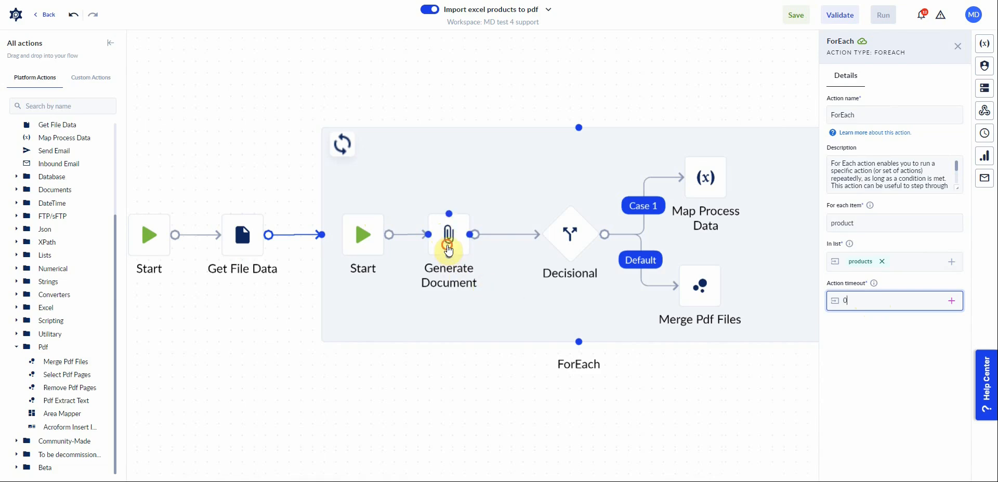
Open Generate Document's document template selector and save the process.
{"action": "left_click", "coordinate": [447, 244]}
{"action": "left_click", "coordinate": [903, 222]}
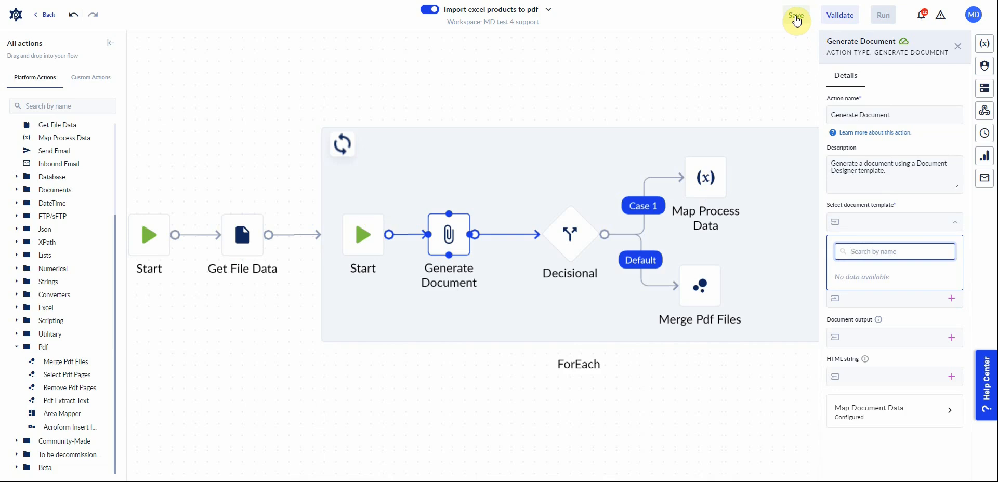
{"action": "left_click", "coordinate": [796, 17]}
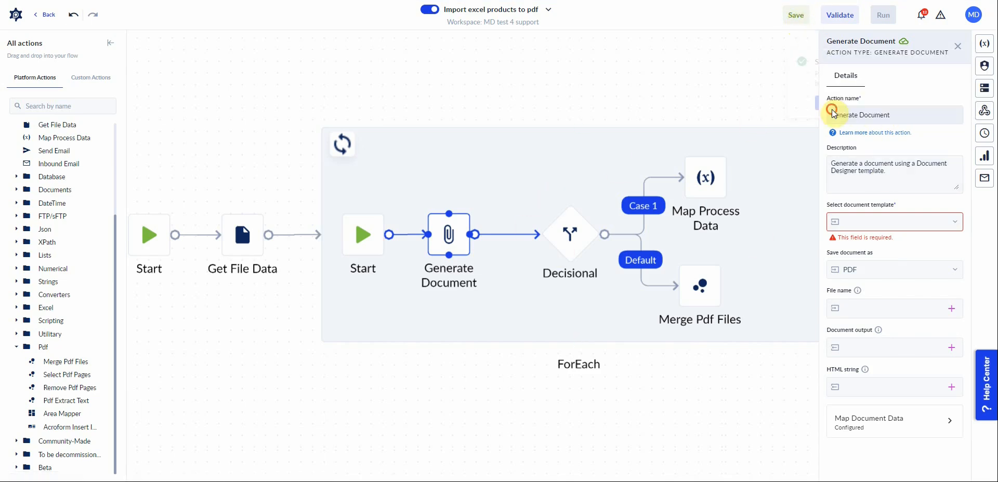
Validate the process and review the listed process errors.
{"action": "left_click", "coordinate": [838, 15]}
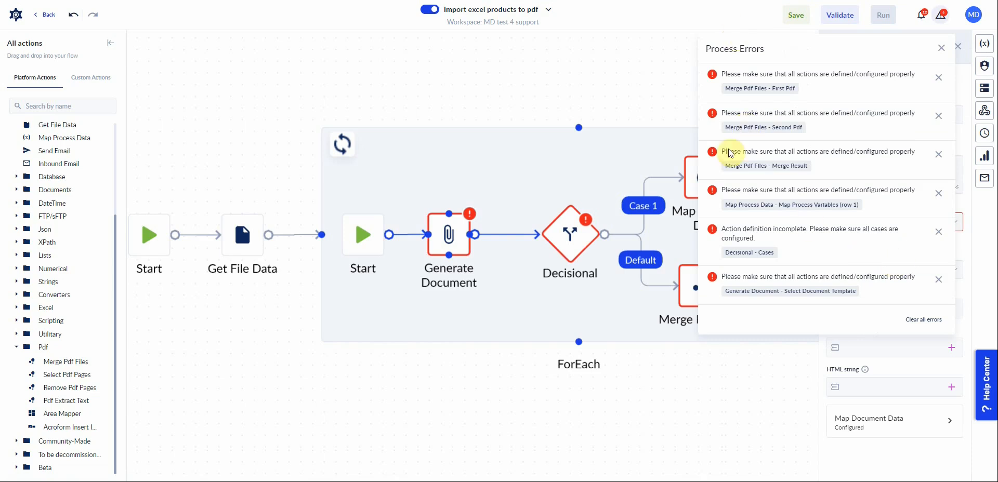
{"action": "scroll", "coordinate": [557, 392], "scroll_direction": "right", "scroll_amount": 4}
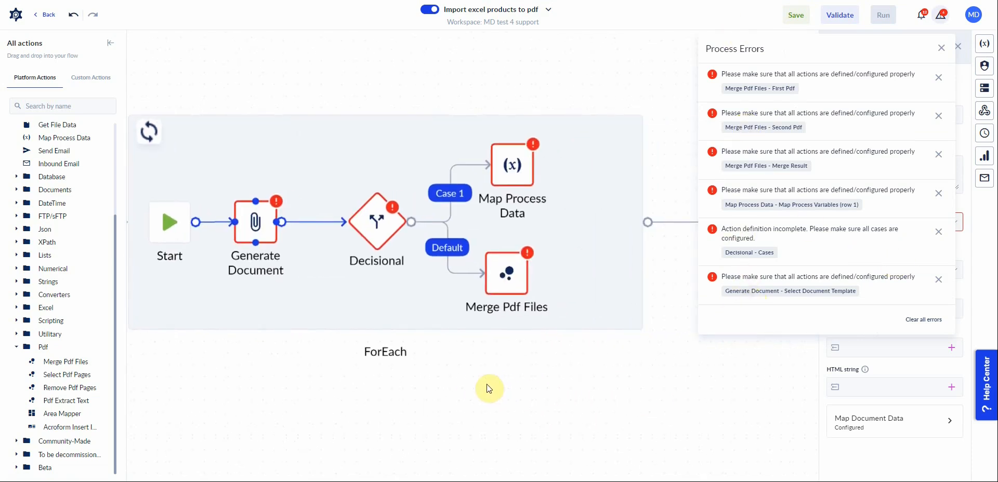
{"action": "left_click_drag", "start_coordinate": [522, 388], "coordinate": [596, 392]}
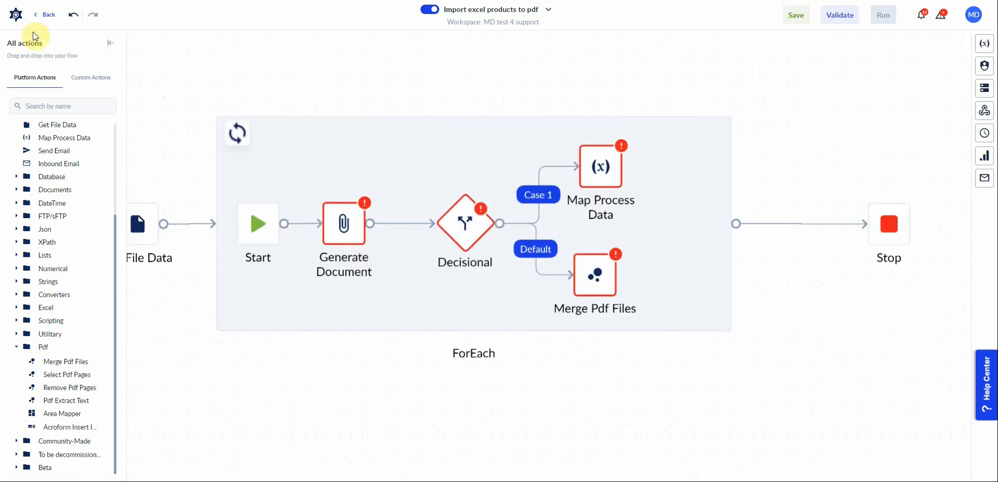
Create a new document template in Document Designer named products from Excel.
{"action": "left_click", "coordinate": [15, 16]}
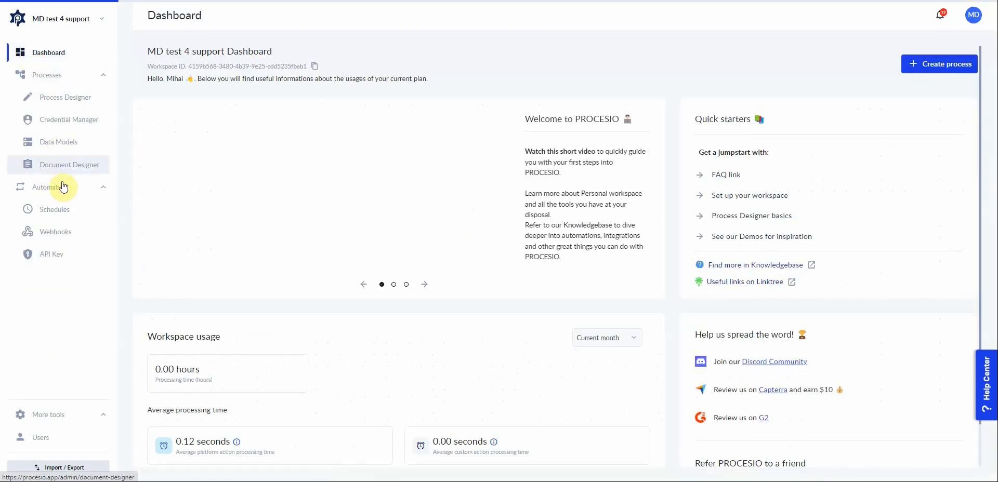
{"action": "left_click", "coordinate": [57, 171]}
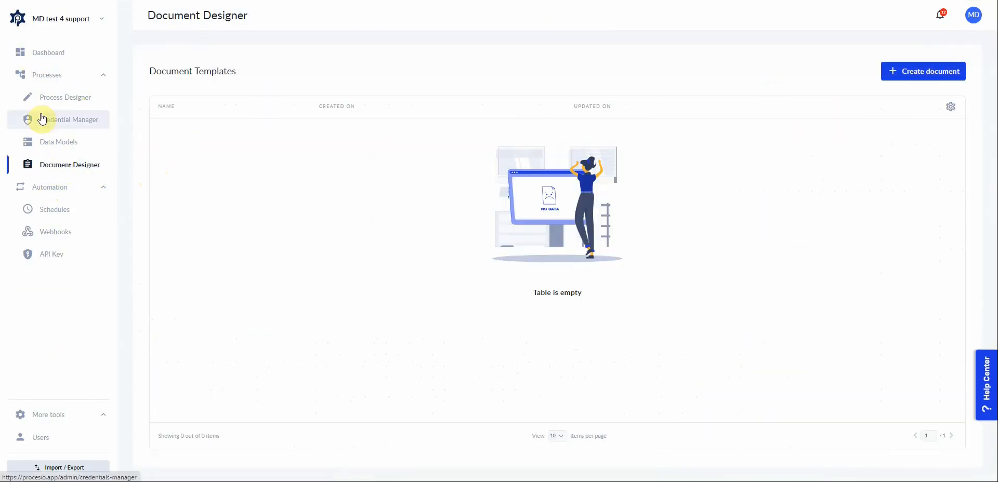
{"action": "left_click", "coordinate": [934, 73]}
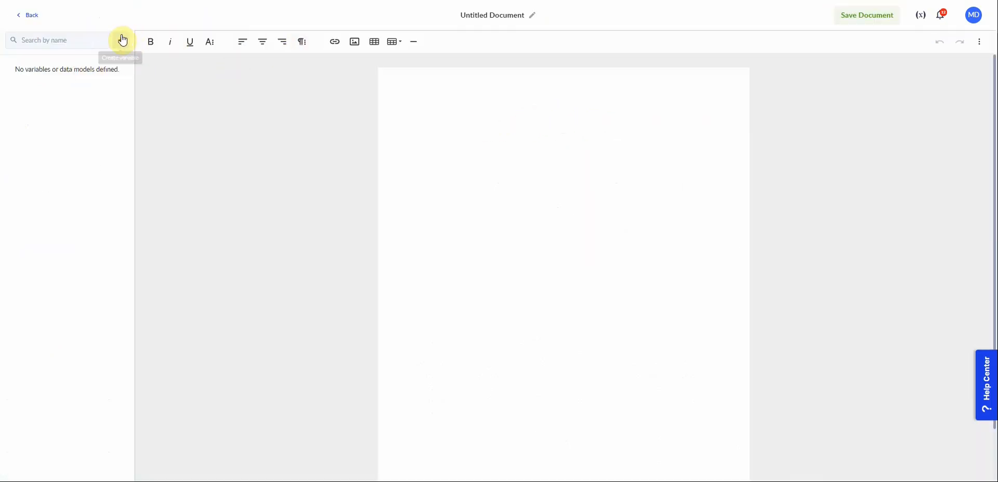
{"action": "left_click", "coordinate": [484, 17]}
{"action": "key", "text": "ctrl+a"}
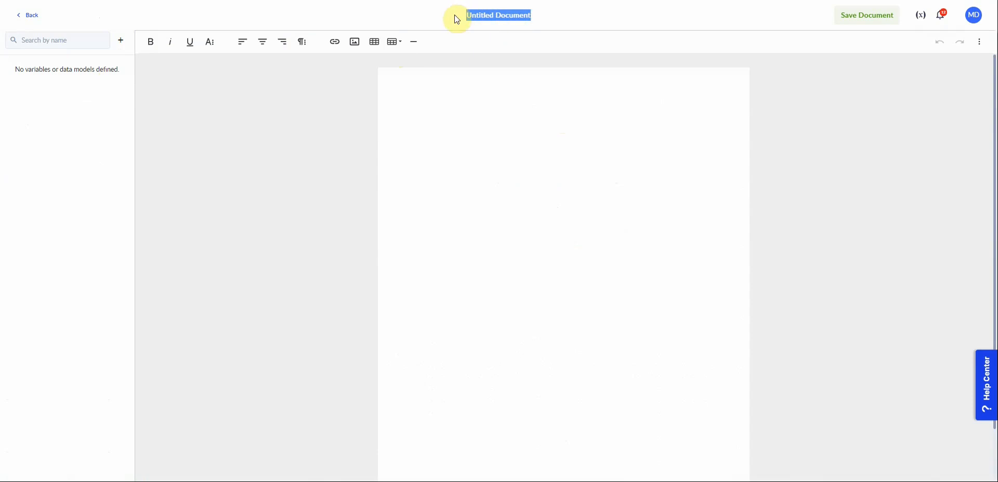
{"action": "type", "text": "products"}
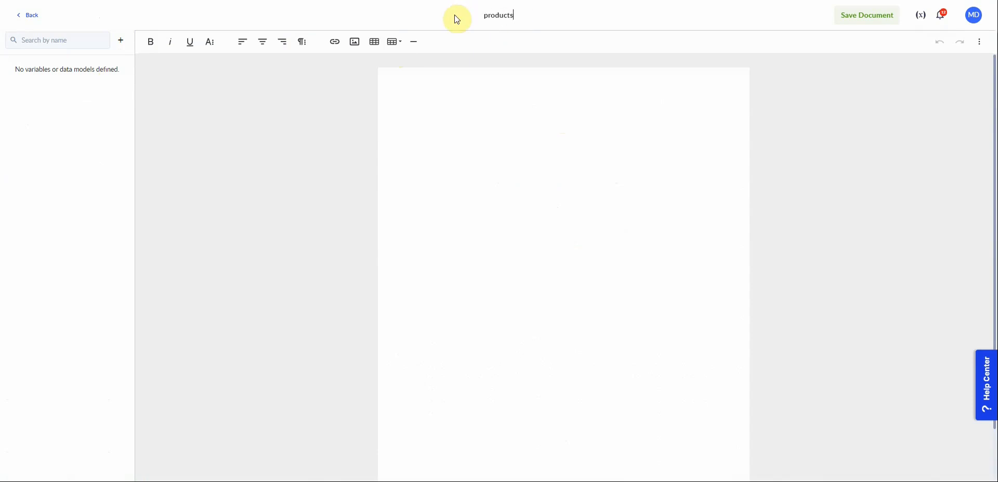
{"action": "type", "text": " from Excel"}
Create a template variable named product of type product as a single value.
{"action": "left_click", "coordinate": [102, 67]}
{"action": "left_click", "coordinate": [115, 39]}
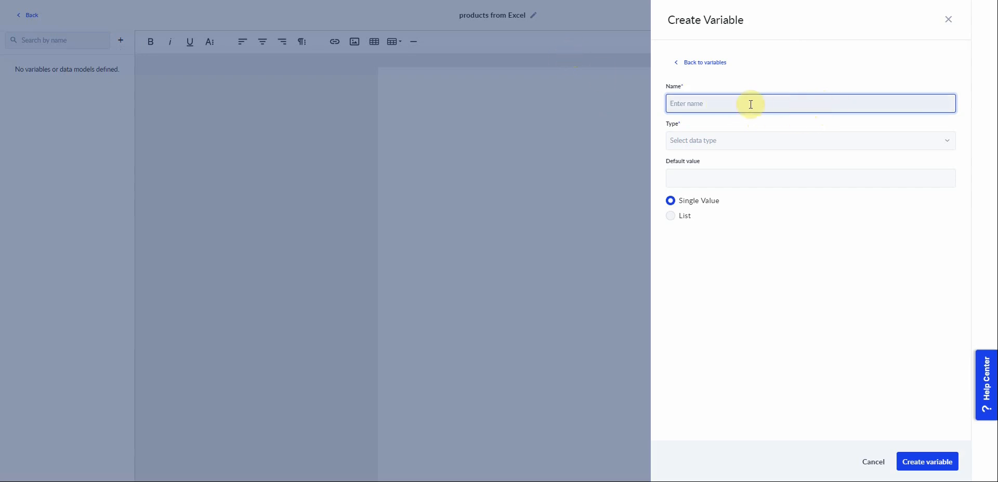
{"action": "type", "text": "product"}
{"action": "left_click", "coordinate": [763, 139]}
{"action": "type", "text": "pro"}
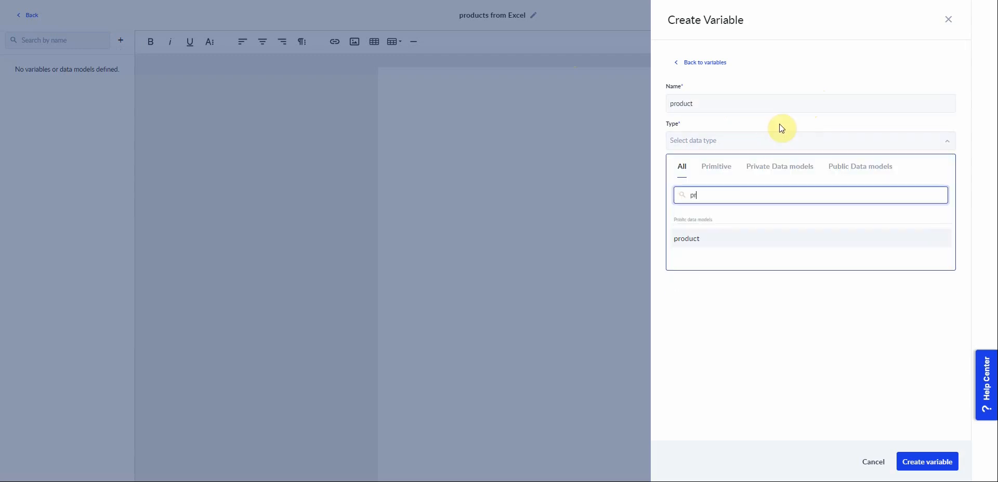
{"action": "left_click", "coordinate": [703, 241]}
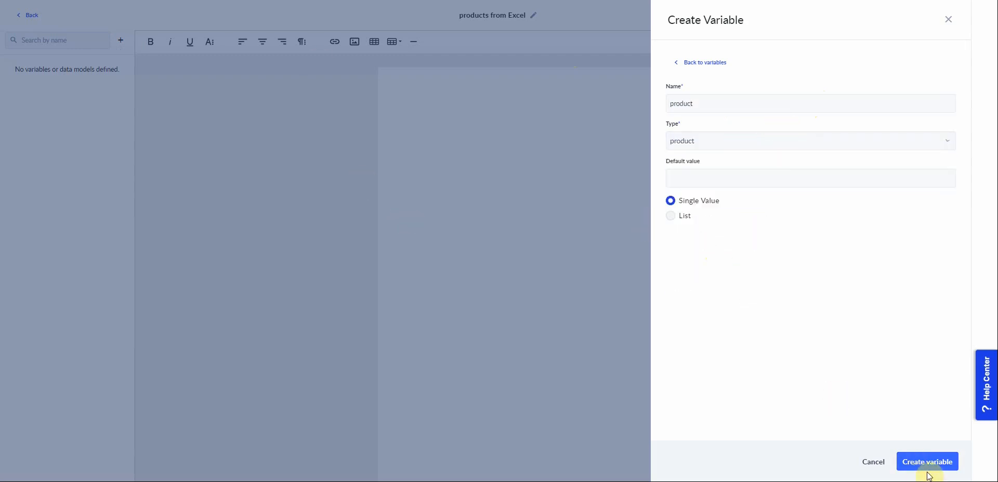
{"action": "left_click", "coordinate": [925, 463]}
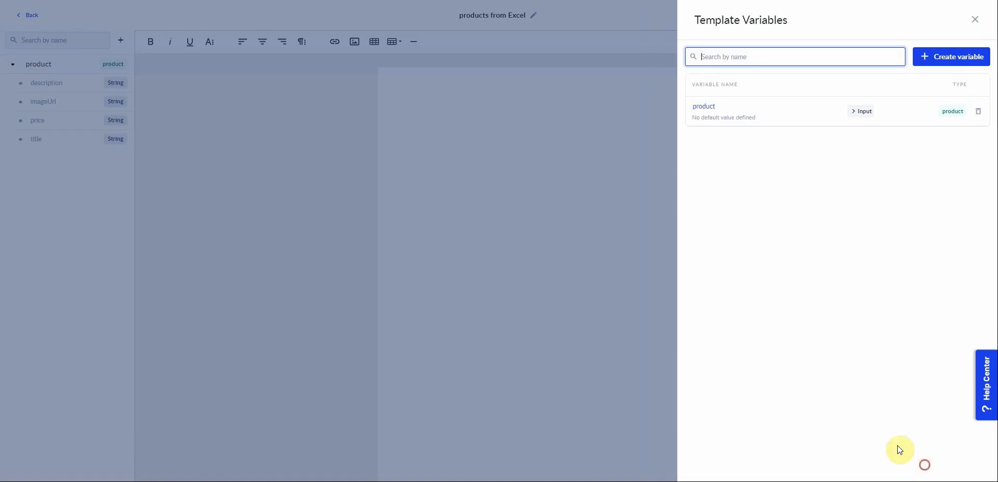
{"action": "left_click", "coordinate": [976, 20]}
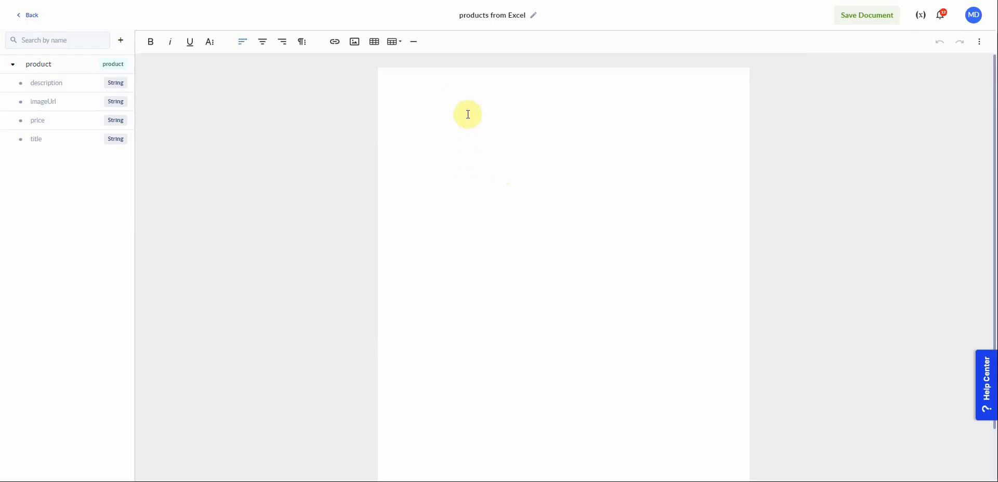
Insert the product title, imageUrl, price and description fields into the document template, one per line.
{"action": "left_click", "coordinate": [40, 141]}
{"action": "key", "text": "Return"}
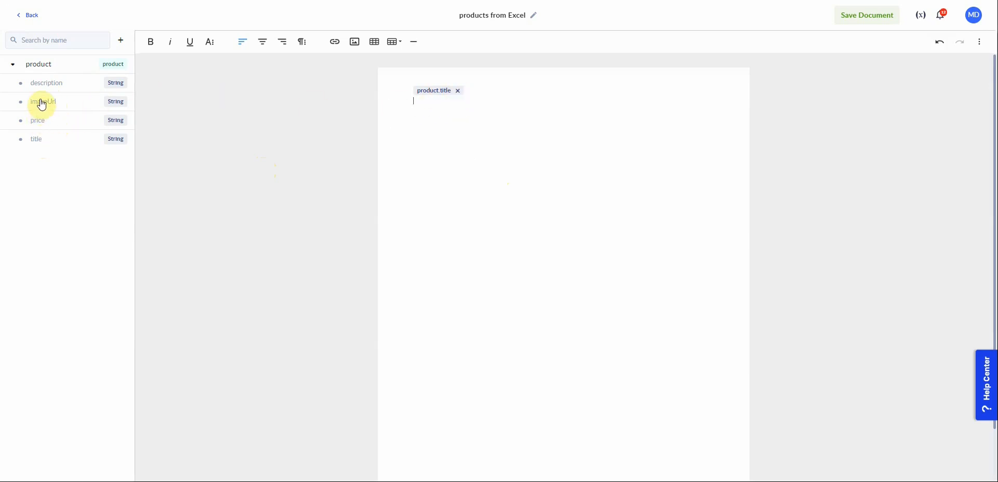
{"action": "left_click", "coordinate": [42, 104]}
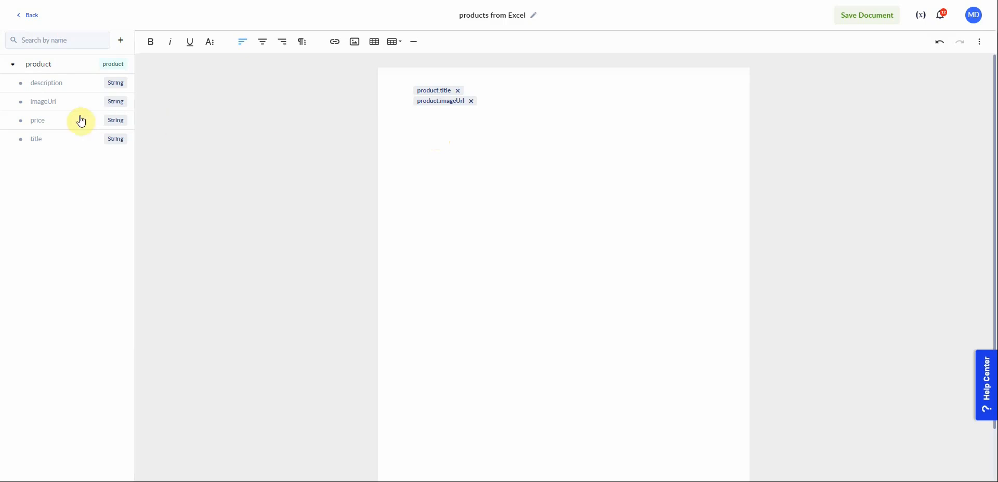
{"action": "left_click", "coordinate": [41, 121]}
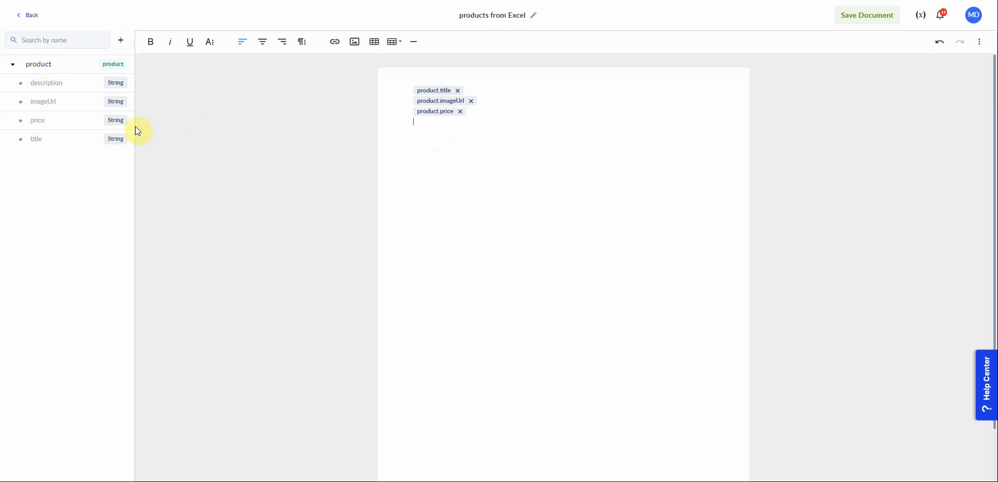
{"action": "left_click", "coordinate": [45, 85]}
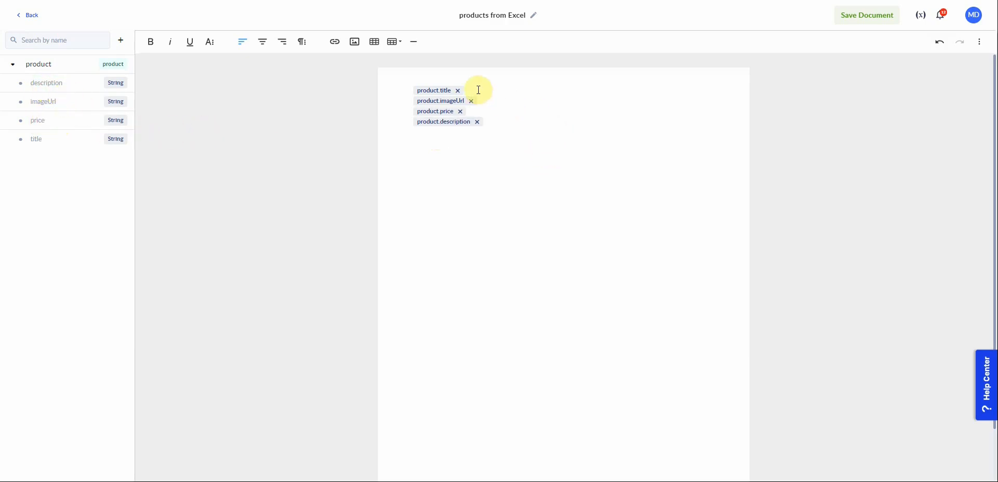
Add blank lines between the four product fields in the template.
{"action": "key", "text": "Return"}
{"action": "left_click", "coordinate": [496, 112]}
{"action": "key", "text": "Return"}
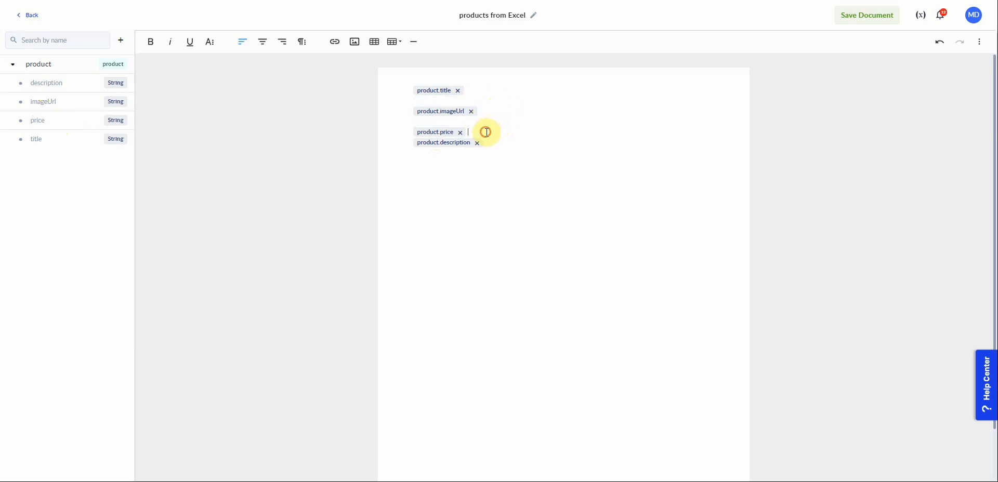
{"action": "key", "text": "Return"}
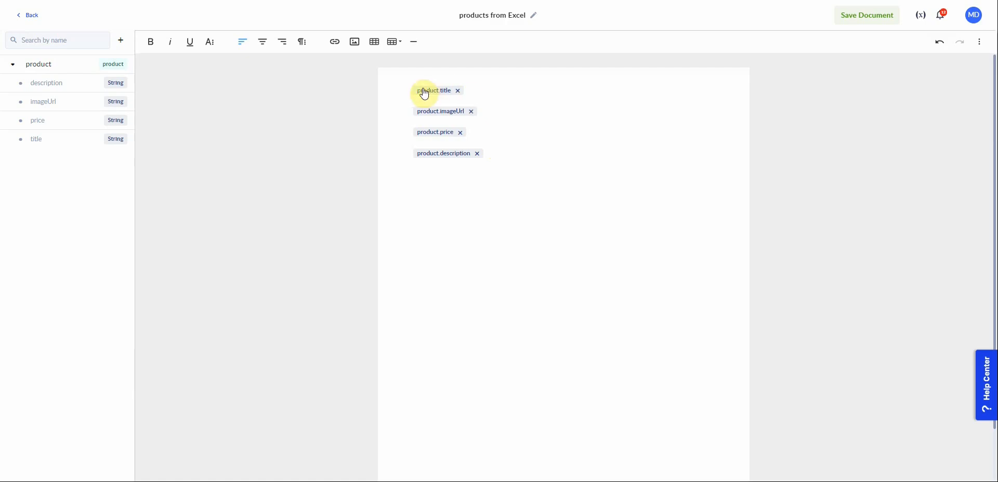
Select all the template content and center-align it.
{"action": "left_click_drag", "start_coordinate": [514, 156], "coordinate": [400, 91]}
{"action": "left_click", "coordinate": [262, 41]}
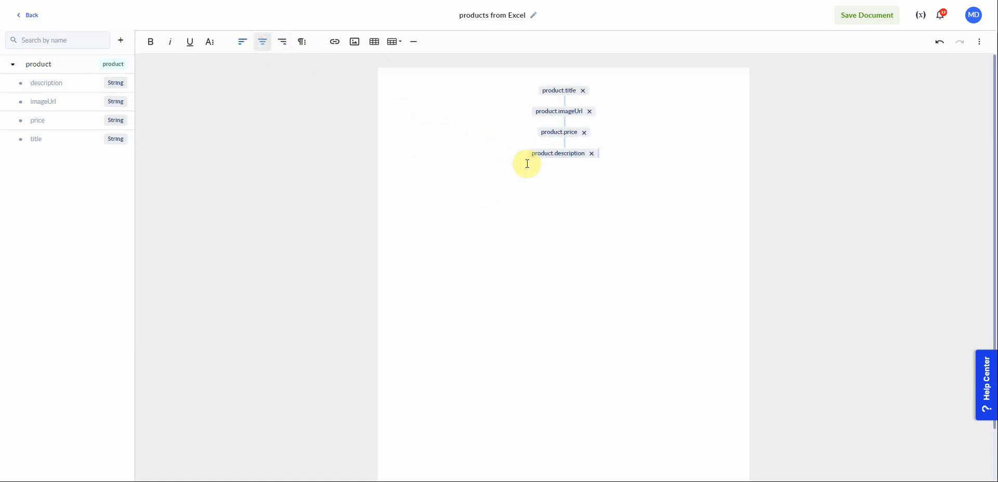
Make the product title and product price fields bold.
{"action": "left_click", "coordinate": [523, 88]}
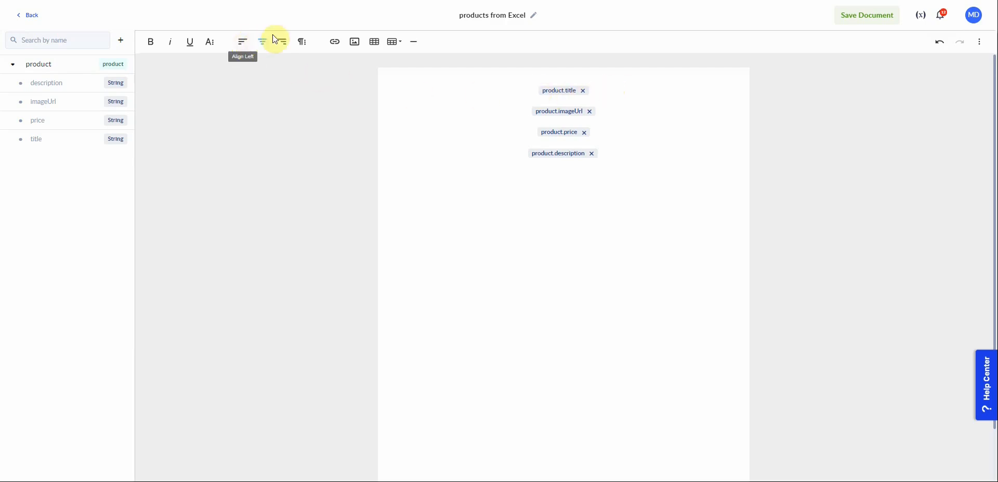
{"action": "left_click", "coordinate": [150, 42]}
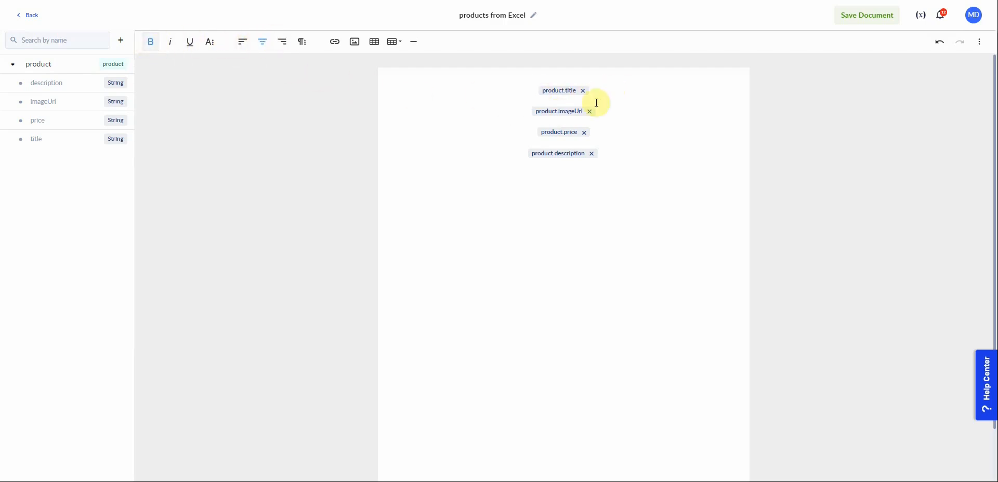
{"action": "left_click", "coordinate": [526, 133]}
{"action": "left_click", "coordinate": [150, 43]}
Apply a red font colour from the text colour palette to the price field.
{"action": "left_click", "coordinate": [208, 44]}
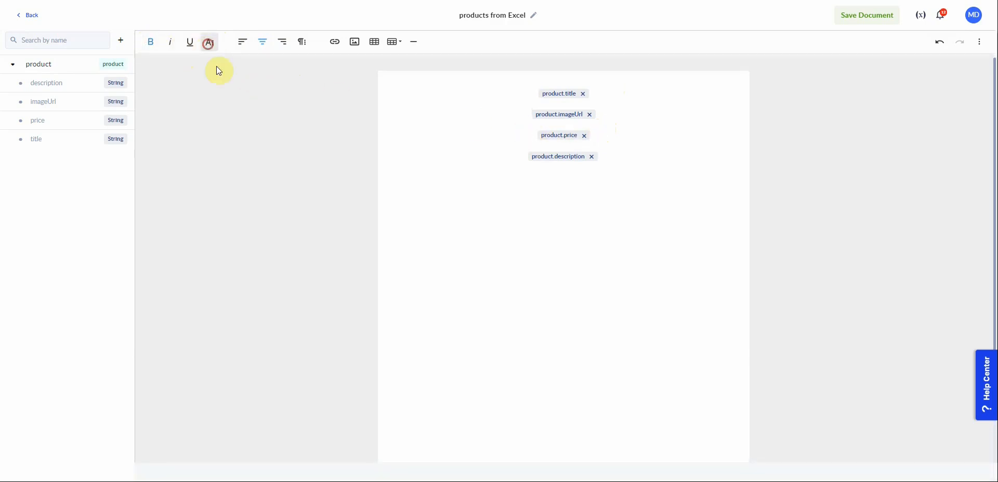
{"action": "left_click", "coordinate": [303, 65]}
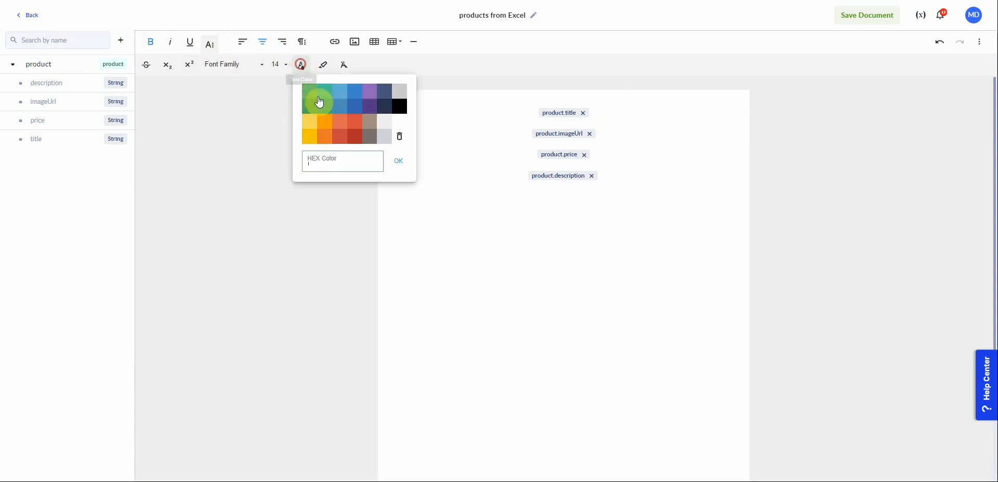
{"action": "left_click", "coordinate": [355, 142]}
{"action": "left_click", "coordinate": [613, 176]}
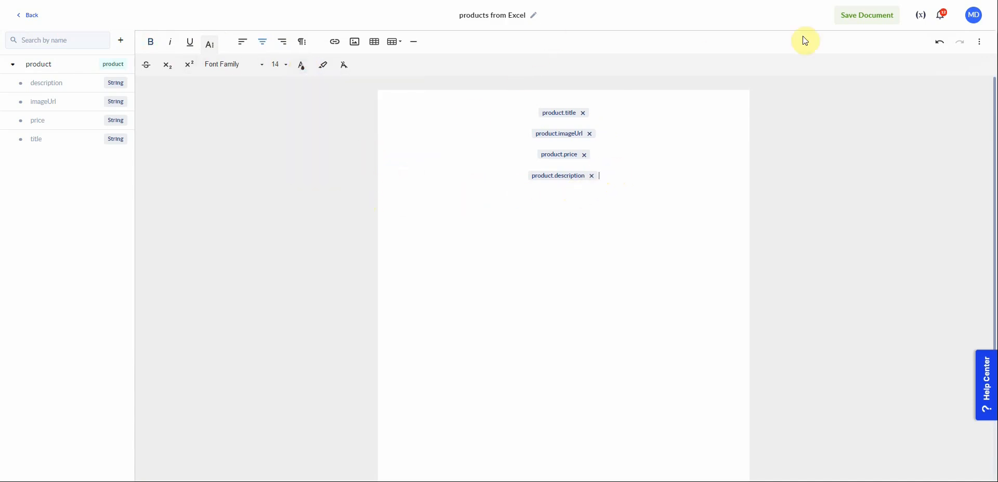
Save the document template and return to the process in Process Designer.
{"action": "left_click", "coordinate": [859, 25]}
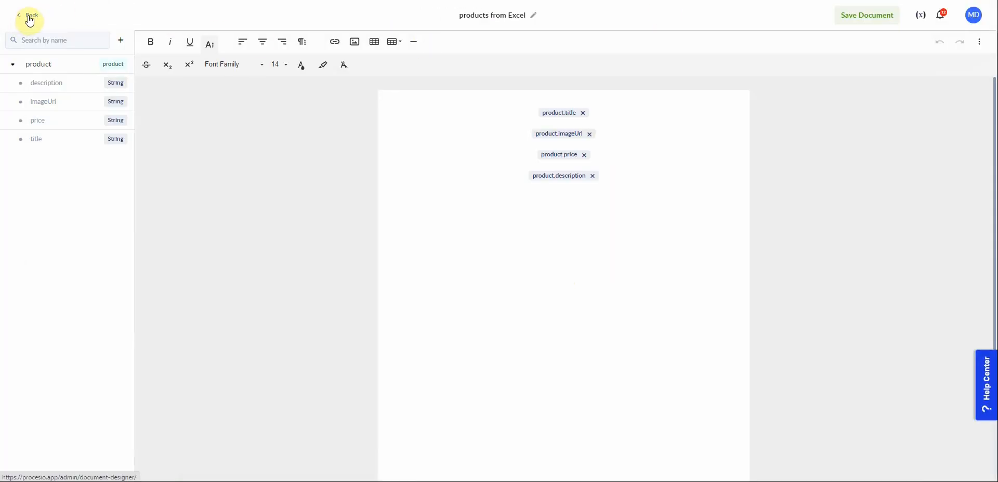
{"action": "left_click", "coordinate": [28, 15]}
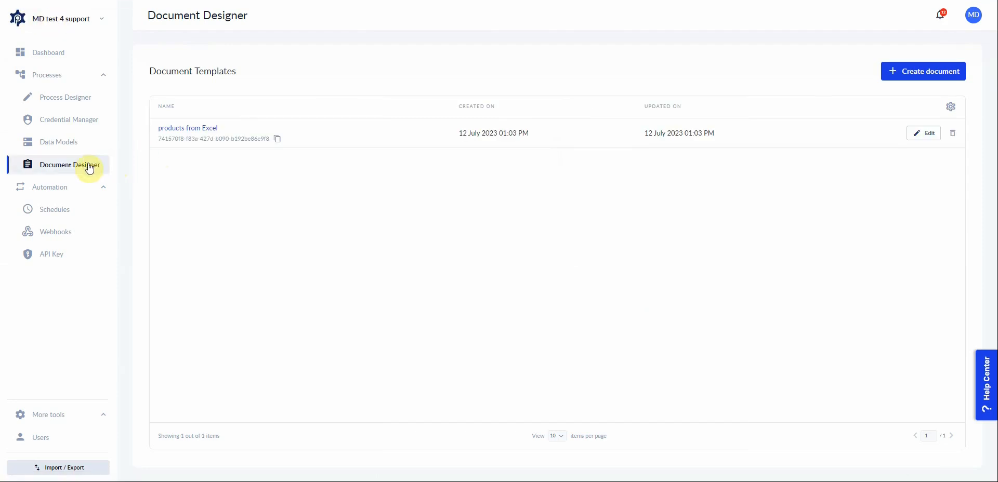
{"action": "left_click", "coordinate": [55, 102]}
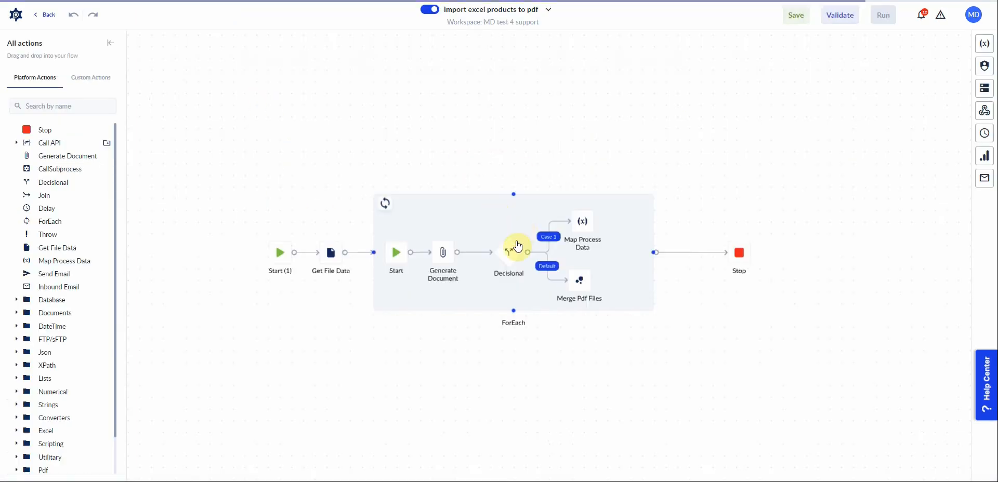
Open the Generate Document action inside the ForEach and select the products from Excel template.
{"action": "scroll", "coordinate": [448, 266], "scroll_direction": "up", "scroll_amount": 3}
{"action": "left_click", "coordinate": [432, 291]}
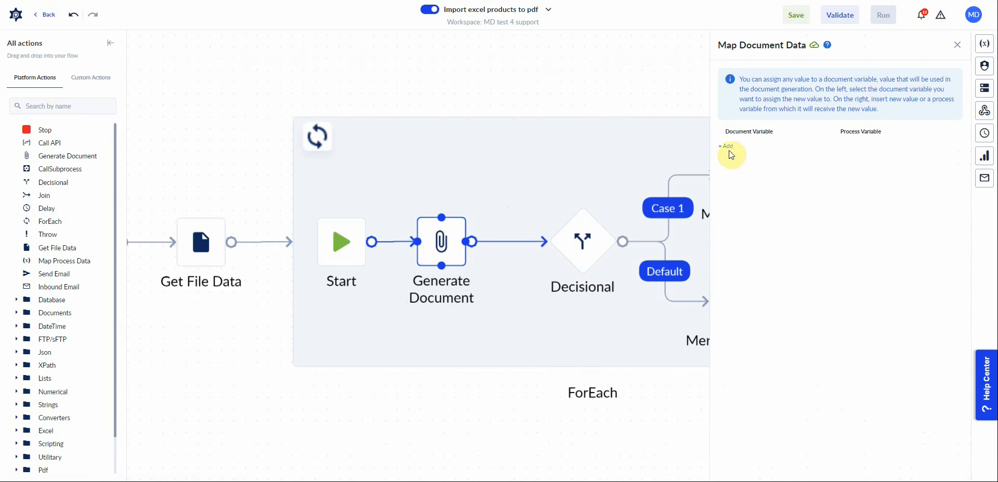
{"action": "left_click", "coordinate": [957, 45]}
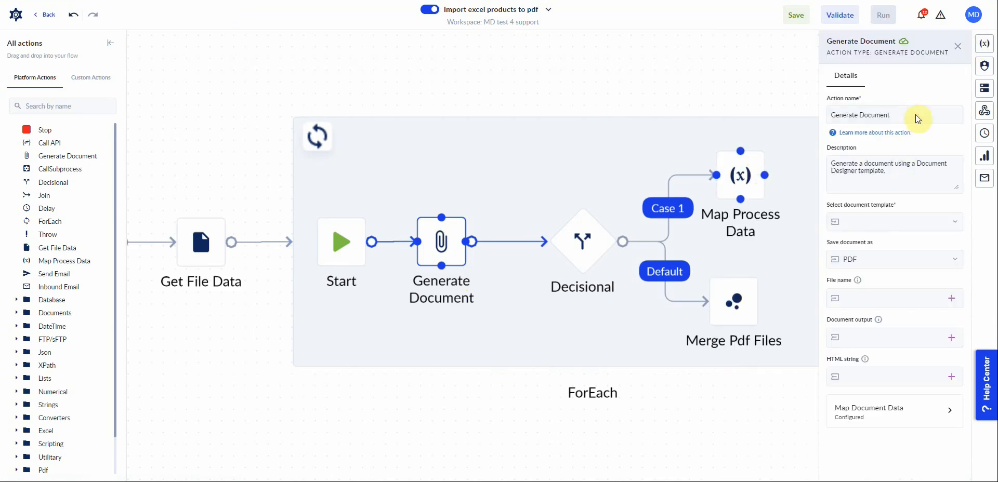
{"action": "left_click", "coordinate": [859, 219]}
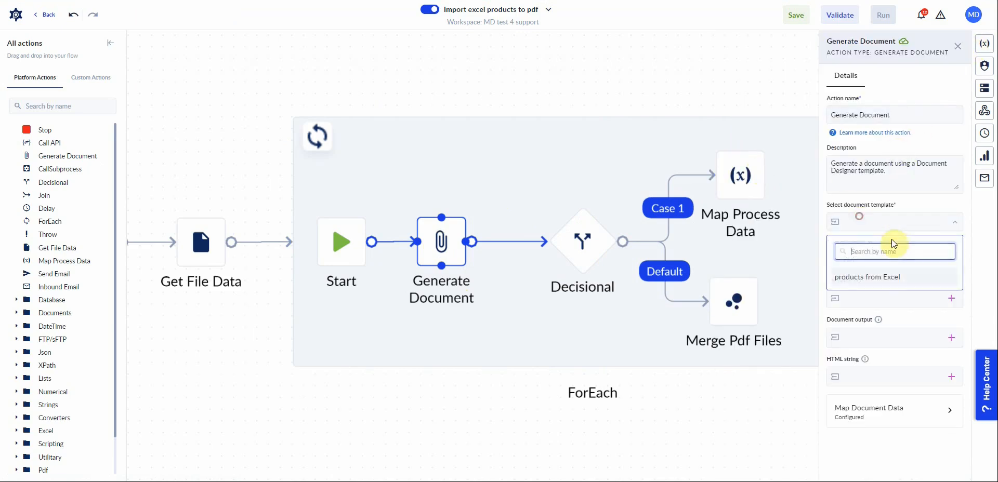
{"action": "left_click", "coordinate": [865, 280]}
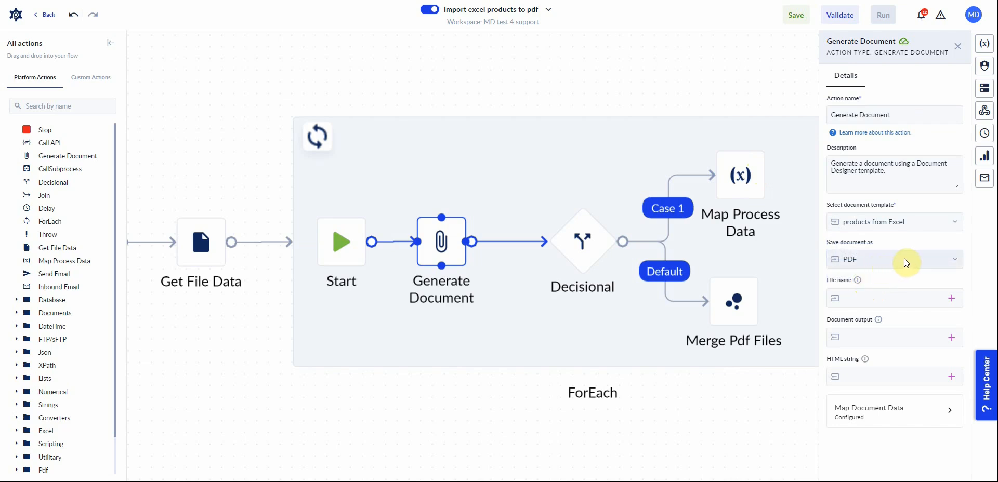
Set the file name to p and create a new File variable named tmpPDF as the document output.
{"action": "left_click", "coordinate": [865, 297]}
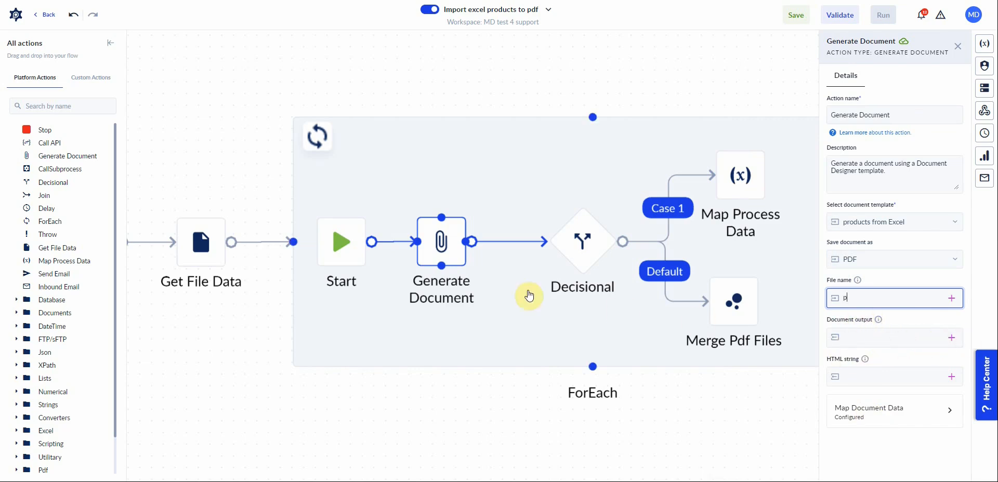
{"action": "left_click", "coordinate": [952, 338]}
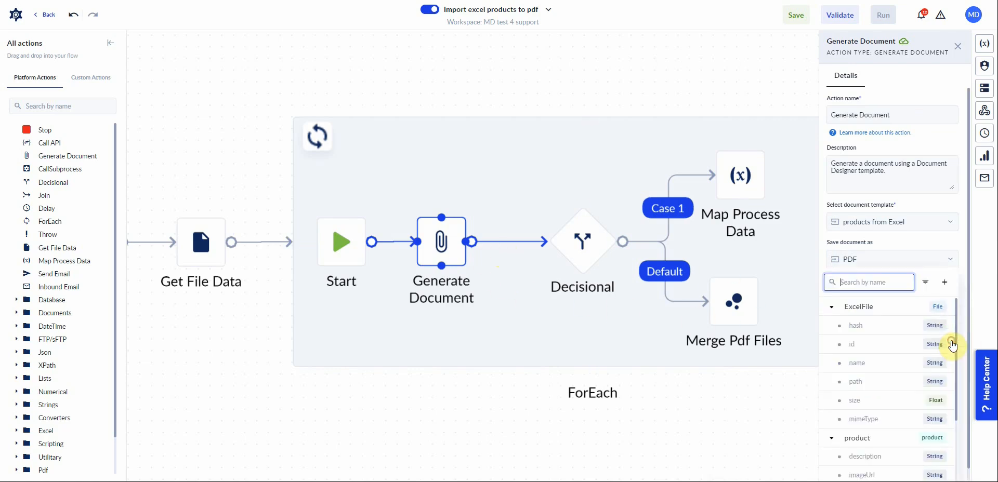
{"action": "left_click", "coordinate": [945, 282]}
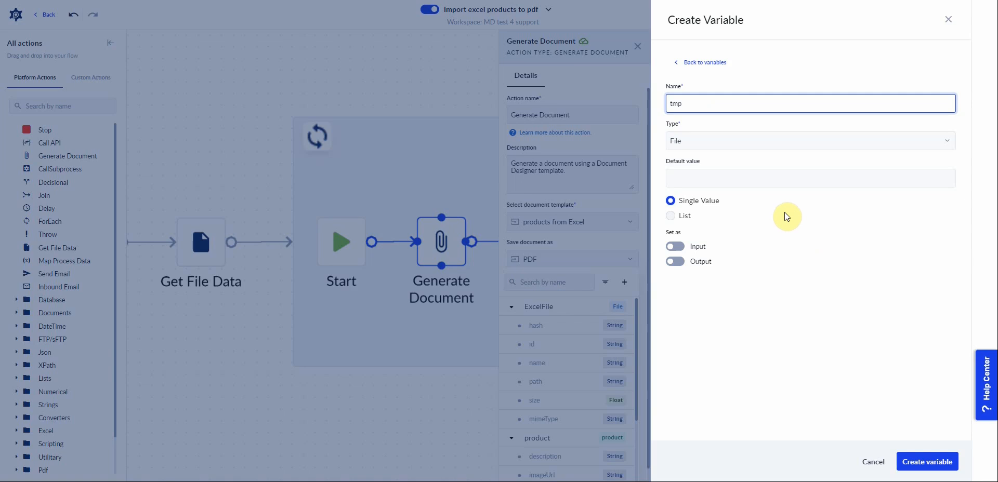
{"action": "type", "text": "tmpPDF"}
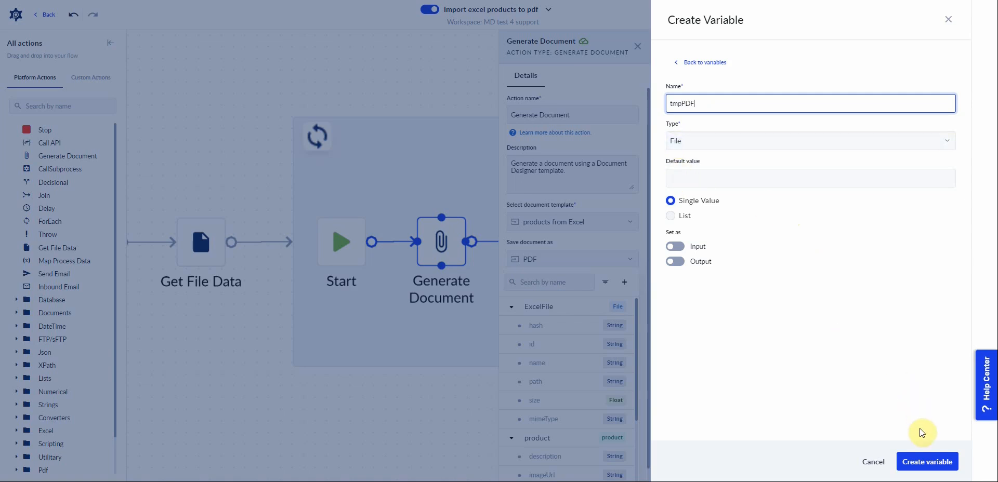
{"action": "left_click", "coordinate": [924, 462]}
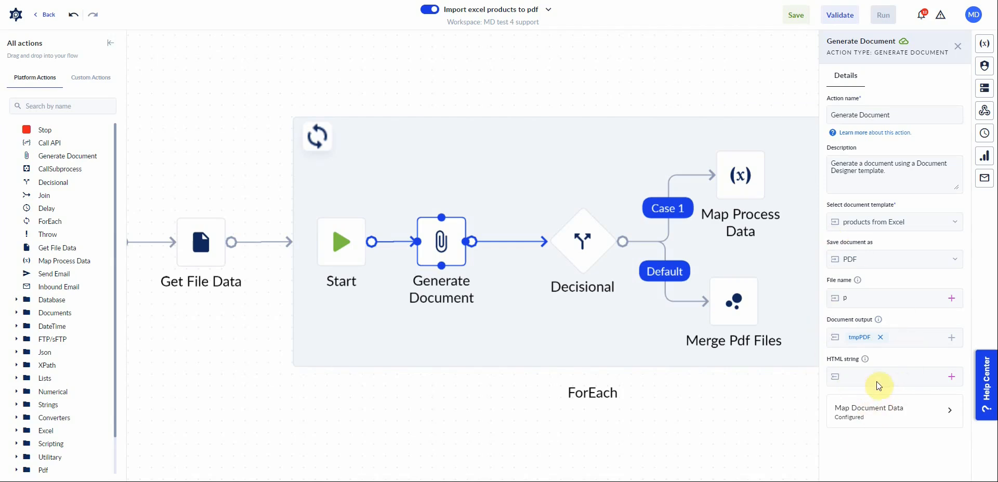
Open Map Document Data, remove the whole product mapping, and map product.description to the process variable product.description.
{"action": "left_click", "coordinate": [860, 414]}
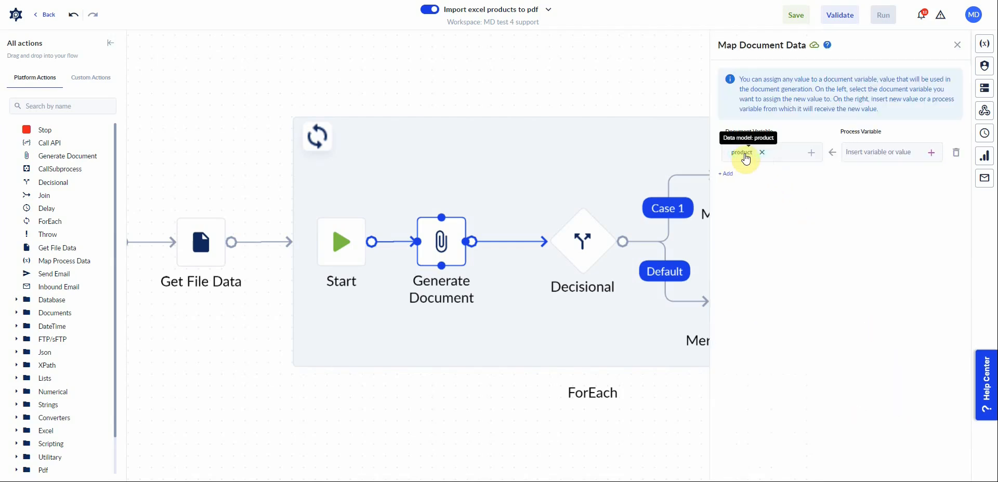
{"action": "left_click", "coordinate": [763, 154]}
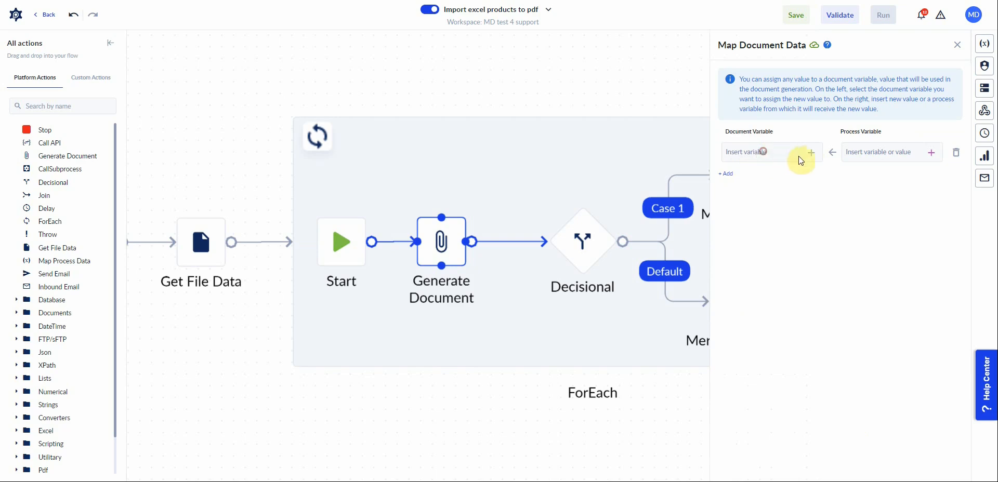
{"action": "left_click", "coordinate": [810, 153]}
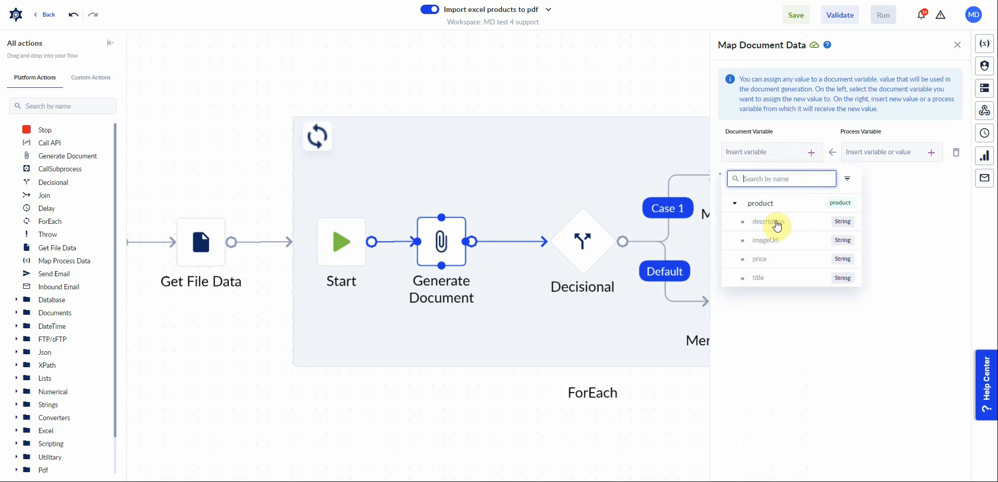
{"action": "left_click", "coordinate": [777, 224]}
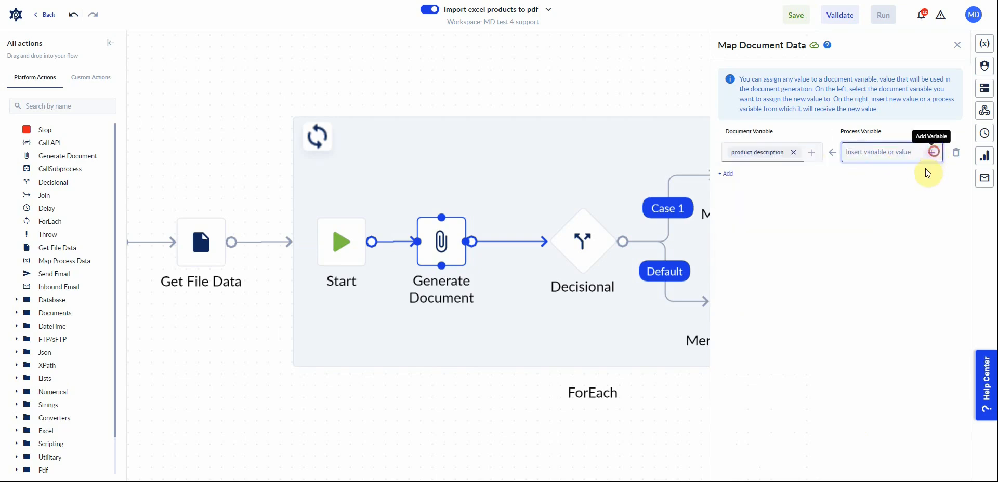
{"action": "left_click", "coordinate": [817, 206]}
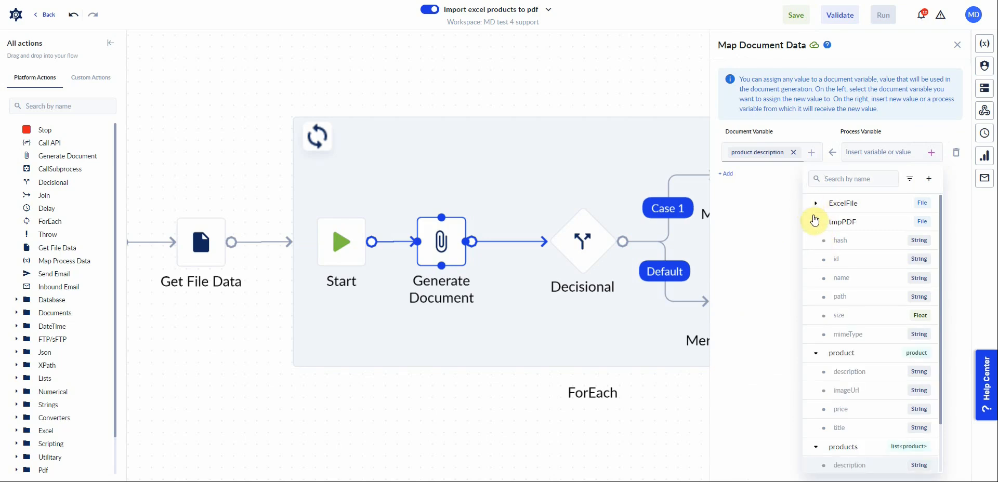
{"action": "left_click", "coordinate": [815, 220]}
{"action": "left_click", "coordinate": [842, 259]}
Add a mapping from document variable product.price to process variable product.price.
{"action": "left_click", "coordinate": [738, 178]}
{"action": "left_click", "coordinate": [811, 180]}
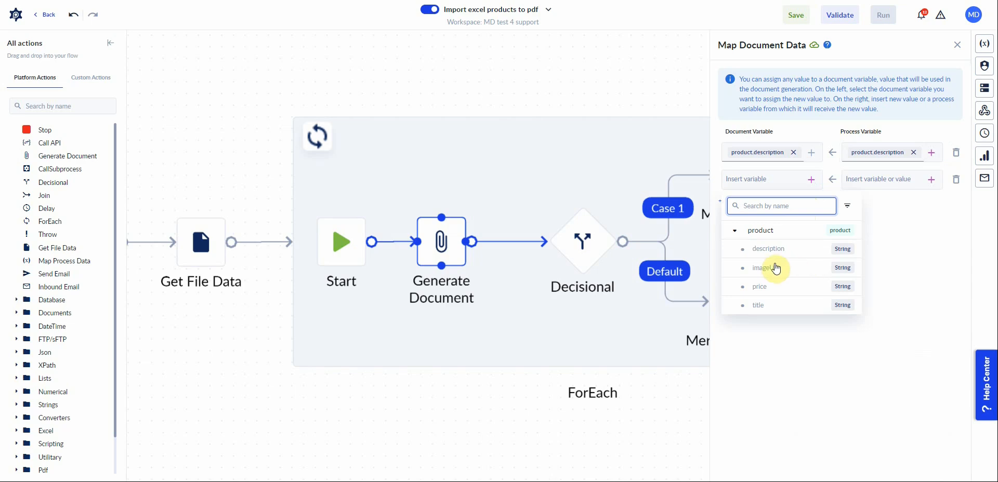
{"action": "left_click", "coordinate": [769, 287]}
{"action": "left_click", "coordinate": [932, 179]}
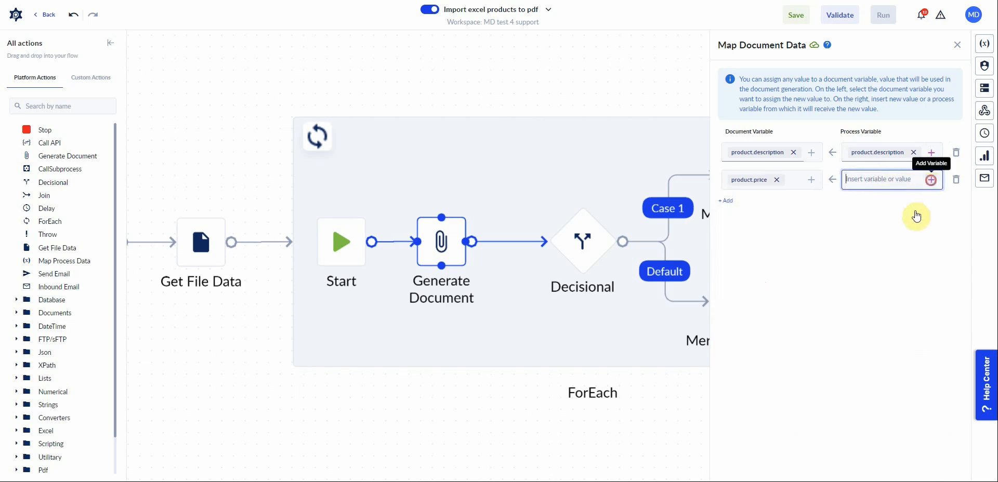
{"action": "scroll", "coordinate": [882, 398], "scroll_direction": "down", "scroll_amount": 4}
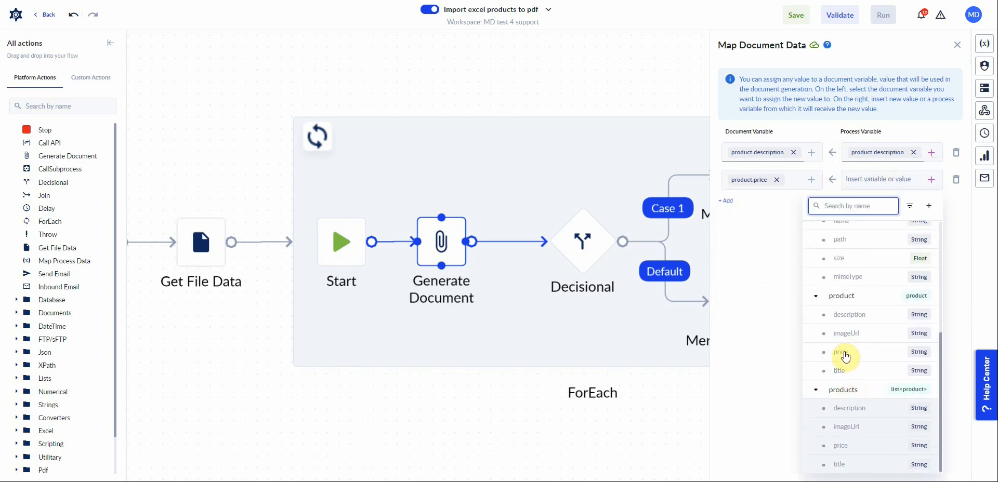
{"action": "left_click", "coordinate": [842, 352]}
Add a mapping from document variable product.title to process variable product.title.
{"action": "left_click", "coordinate": [728, 200]}
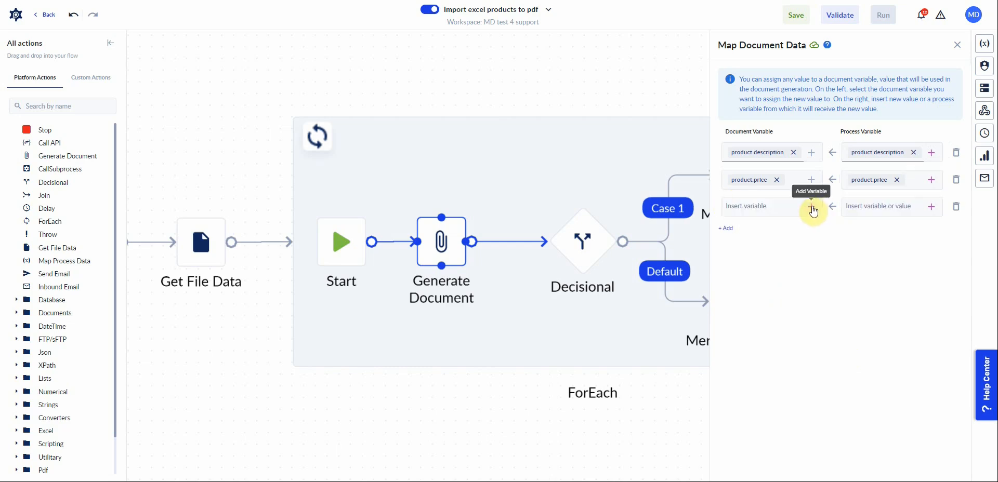
{"action": "left_click", "coordinate": [811, 207]}
{"action": "left_click", "coordinate": [760, 332]}
{"action": "left_click", "coordinate": [878, 205]}
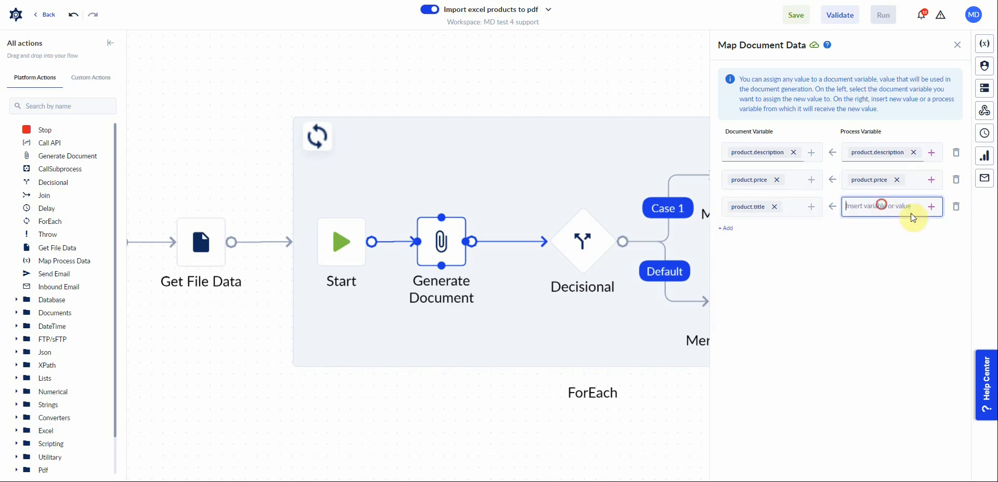
{"action": "left_click", "coordinate": [932, 208]}
{"action": "type", "text": "tit"}
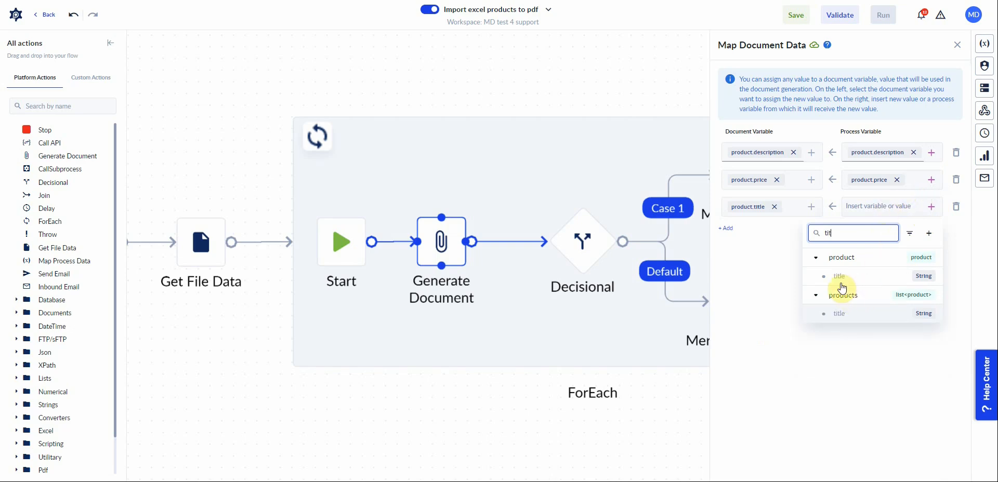
{"action": "left_click", "coordinate": [840, 279]}
Add a mapping row for document variable product.imageUrl and open the editor for its process value.
{"action": "left_click", "coordinate": [728, 232]}
{"action": "left_click", "coordinate": [811, 234]}
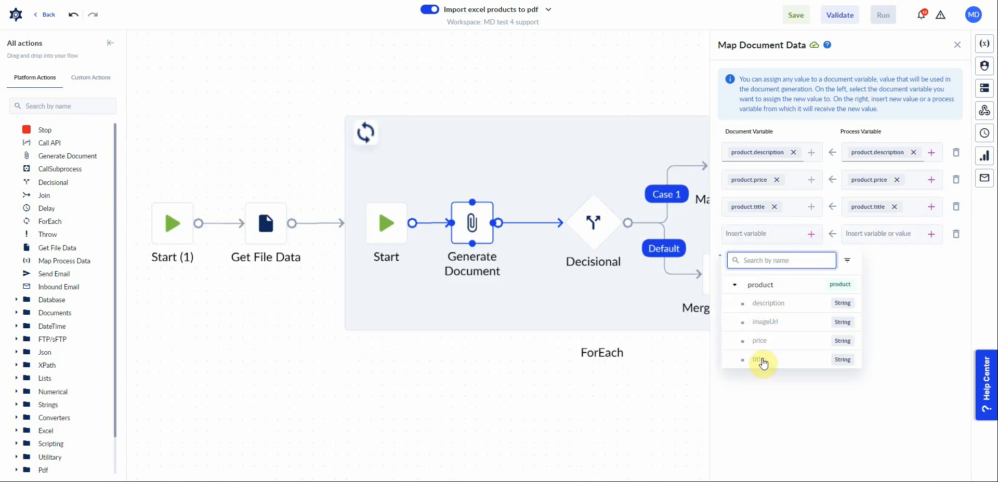
{"action": "left_click", "coordinate": [767, 322]}
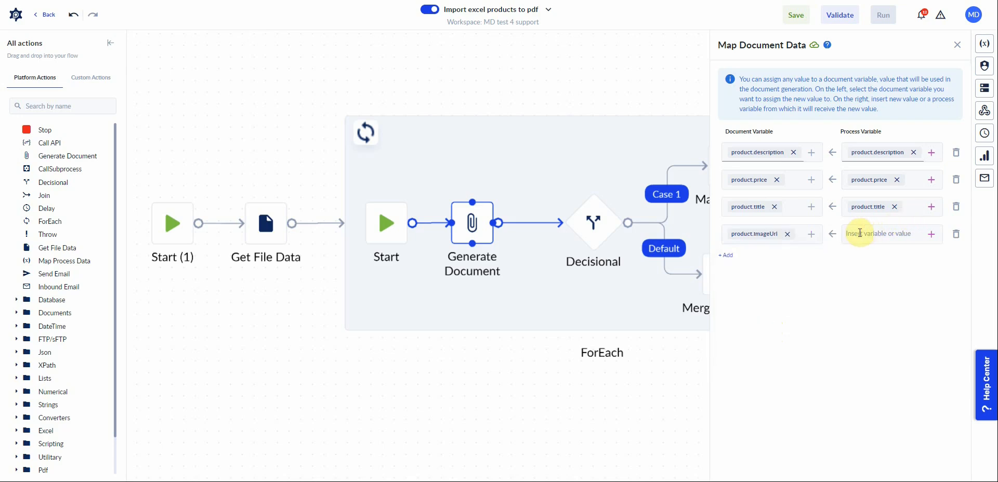
{"action": "left_click", "coordinate": [856, 233]}
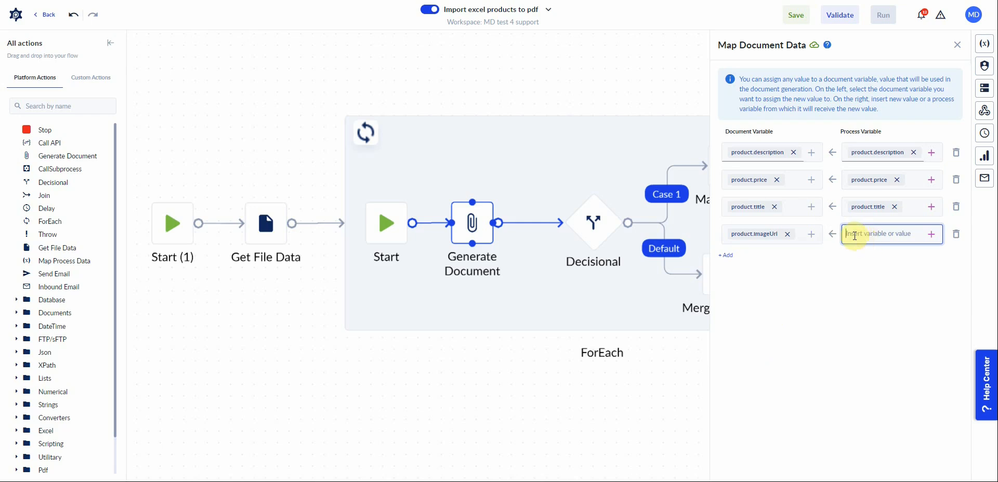
{"action": "left_click", "coordinate": [855, 235]}
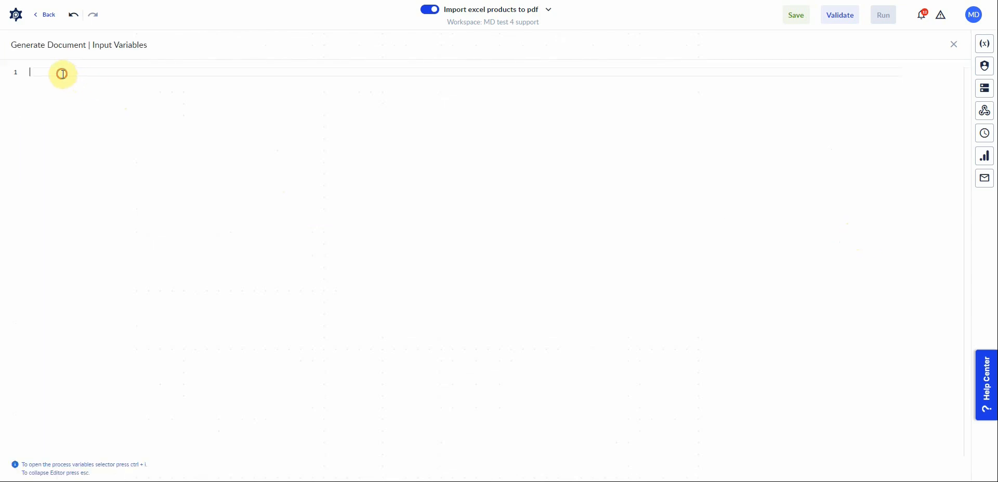
Paste an img tag styled max-width:100%;height:400px, insert product.imageUrl as its src, and close the mapping.
{"action": "type", "text": "<img src=\"\" style=\"max-width:100%;height:400px;\">"}
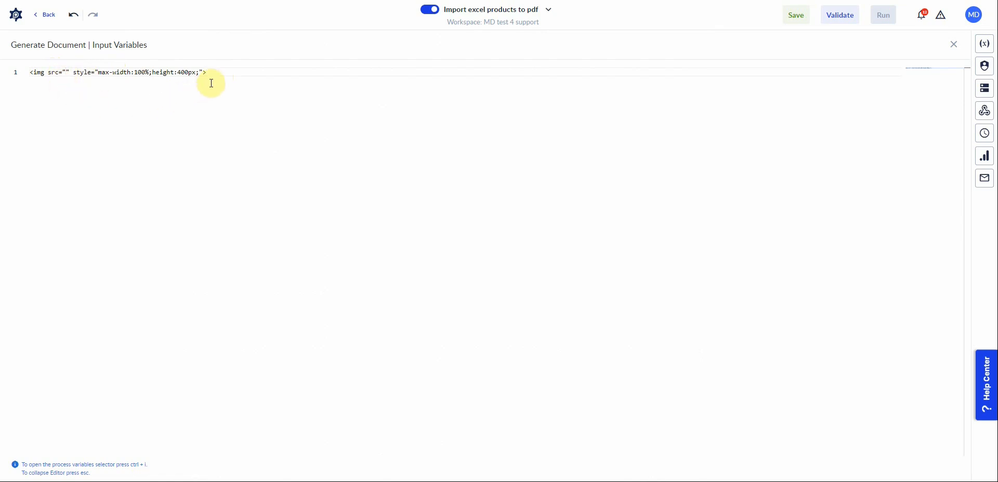
{"action": "left_click", "coordinate": [66, 75]}
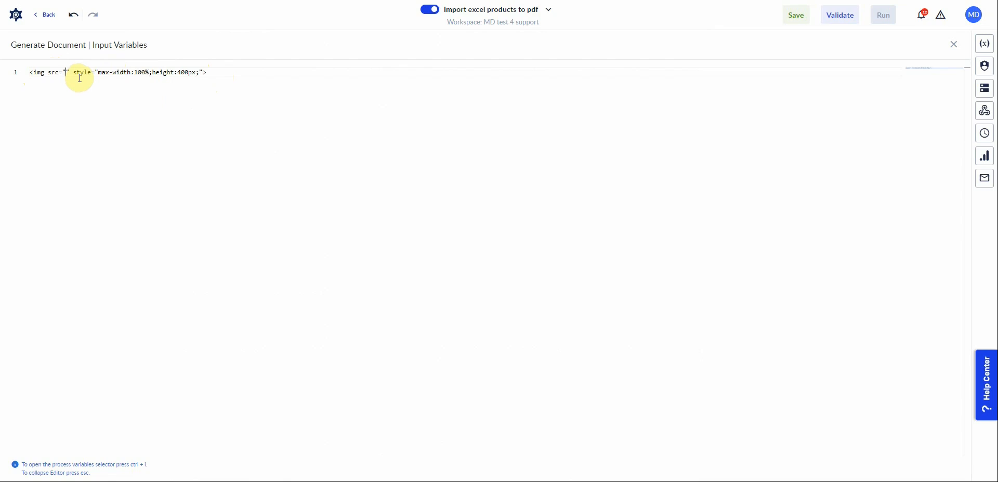
{"action": "key", "text": "ctrl+i"}
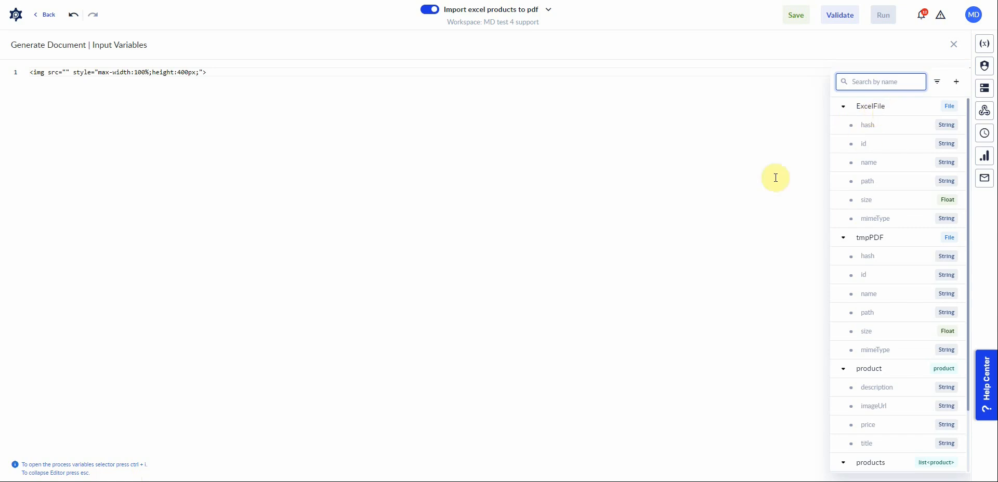
{"action": "left_click", "coordinate": [843, 106]}
{"action": "left_click", "coordinate": [843, 125]}
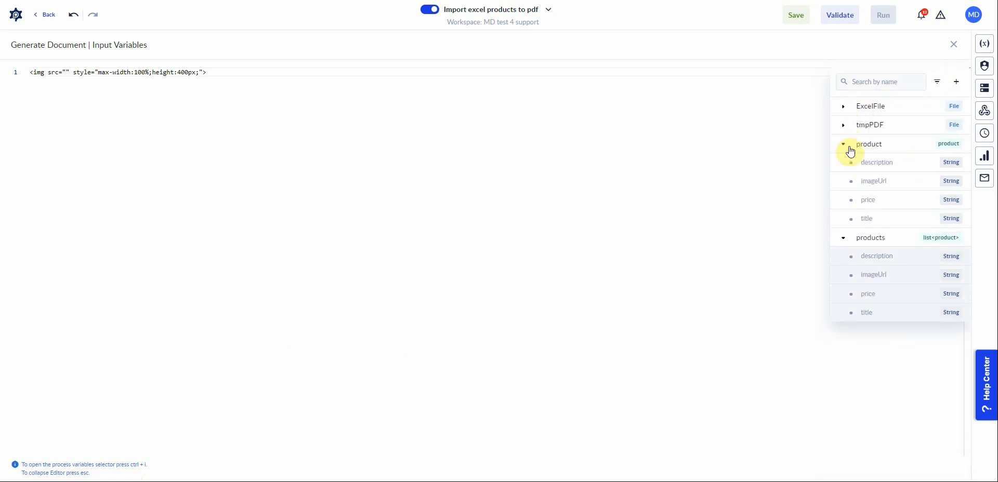
{"action": "left_click", "coordinate": [875, 189]}
{"action": "left_click_drag", "start_coordinate": [297, 76], "coordinate": [39, 71]}
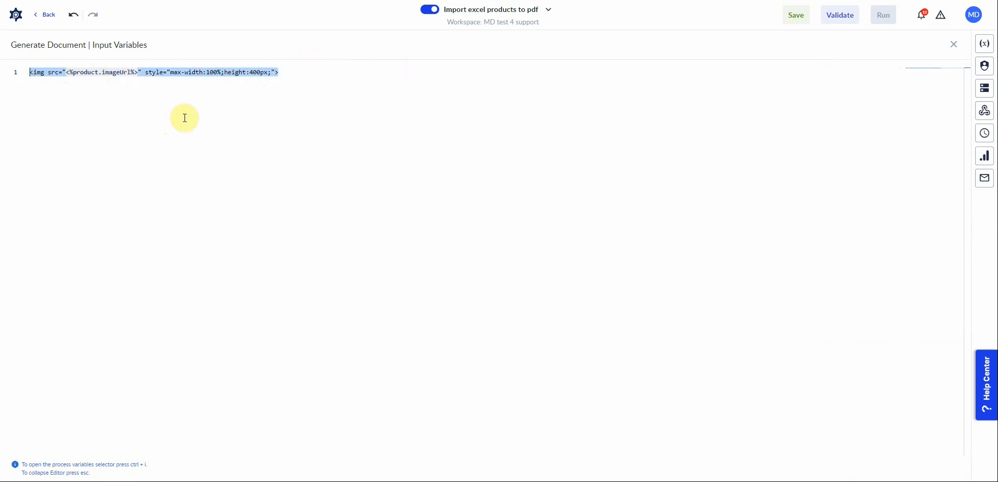
{"action": "left_click_drag", "start_coordinate": [49, 71], "coordinate": [123, 77]}
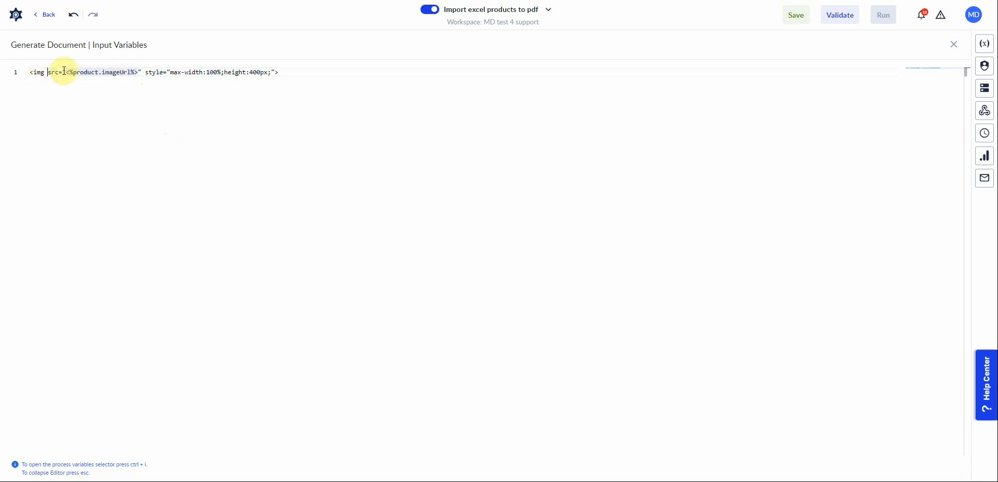
{"action": "left_click_drag", "start_coordinate": [290, 76], "coordinate": [28, 73]}
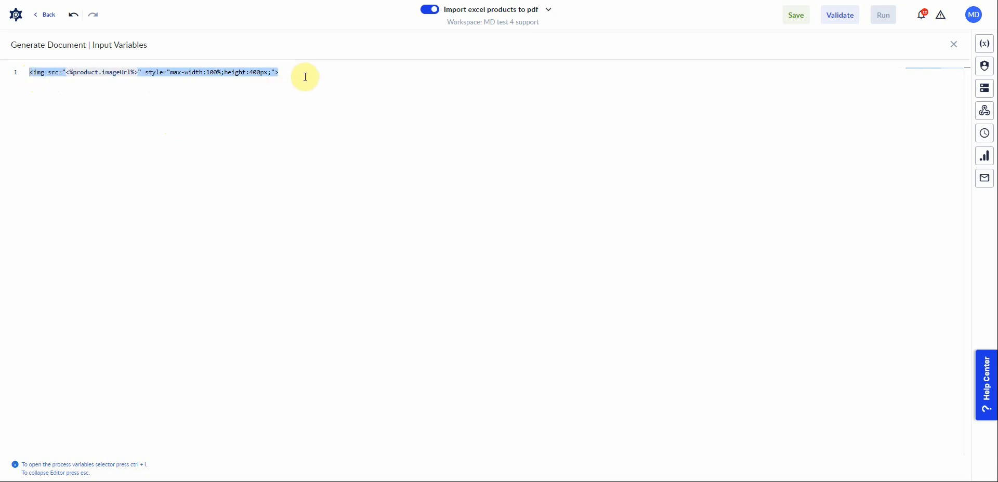
{"action": "left_click", "coordinate": [289, 73]}
{"action": "key", "text": "Escape"}
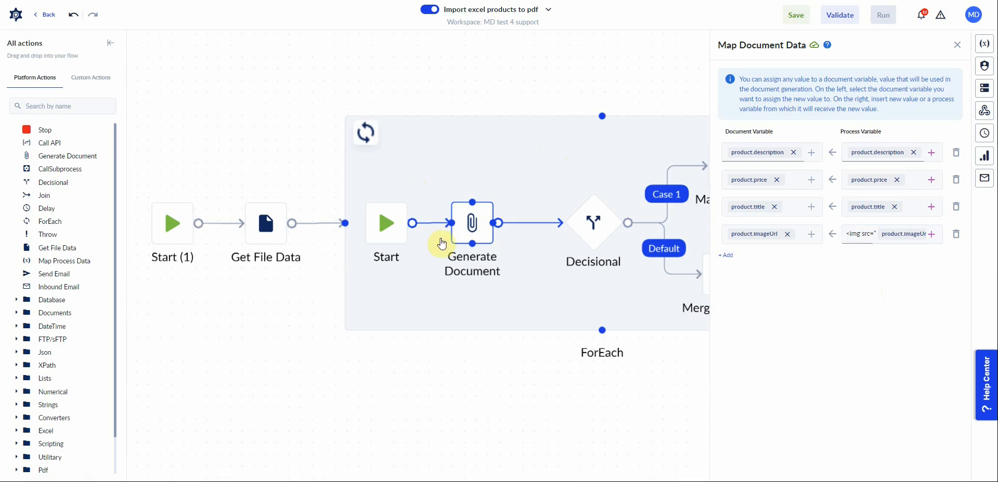
{"action": "left_click", "coordinate": [957, 45]}
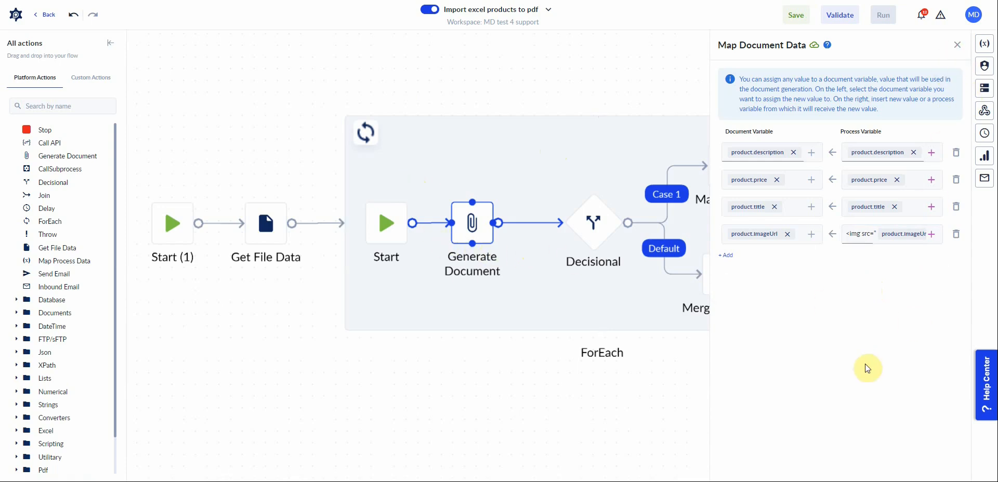
Open the Decisional's Case 1 condition and create a new File variable named OutFile as its operand.
{"action": "left_click", "coordinate": [595, 227]}
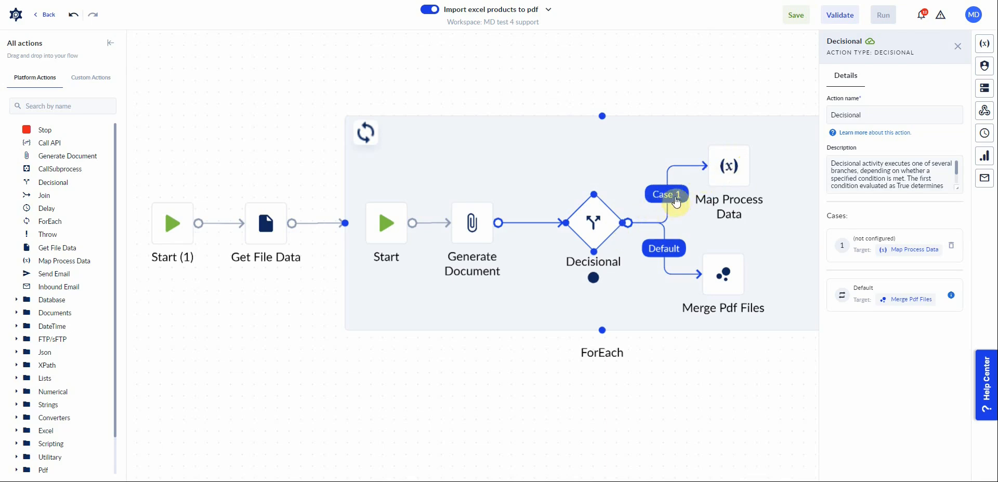
{"action": "left_click", "coordinate": [861, 247]}
{"action": "left_click", "coordinate": [743, 175]}
{"action": "left_click", "coordinate": [782, 172]}
{"action": "left_click", "coordinate": [677, 223]}
{"action": "left_click", "coordinate": [678, 241]}
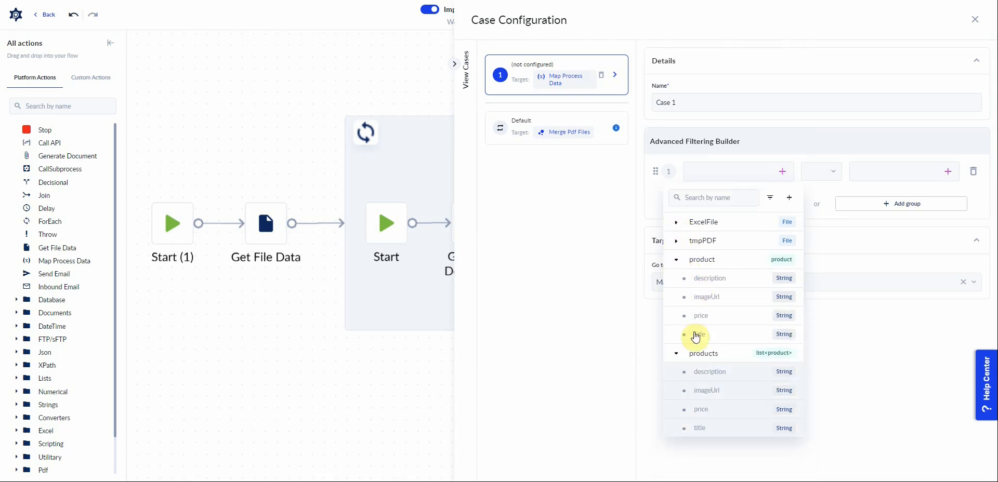
{"action": "left_click", "coordinate": [676, 259]}
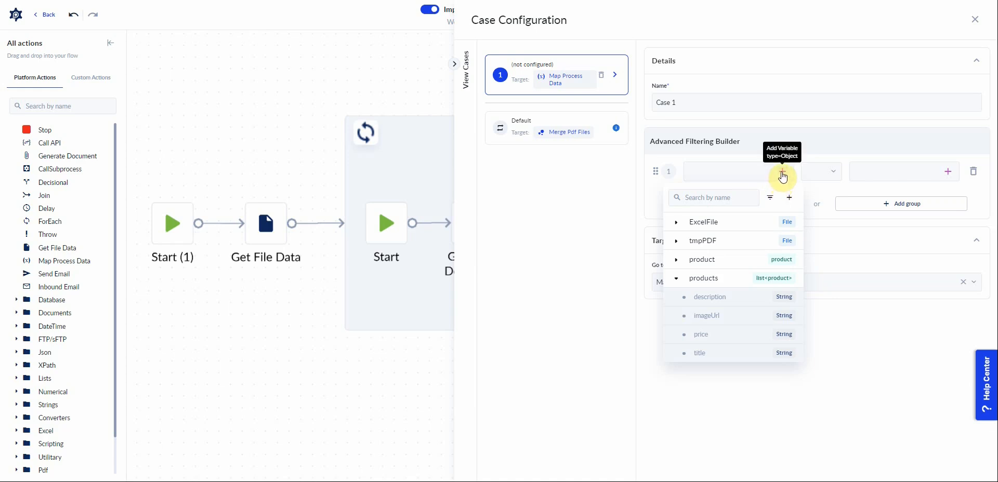
{"action": "left_click", "coordinate": [783, 174]}
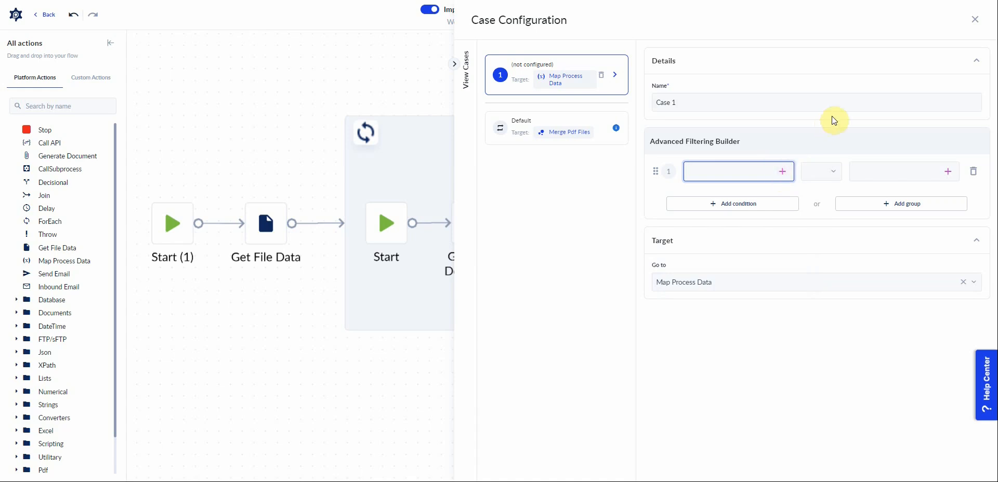
{"action": "left_click", "coordinate": [782, 175]}
{"action": "left_click", "coordinate": [790, 197]}
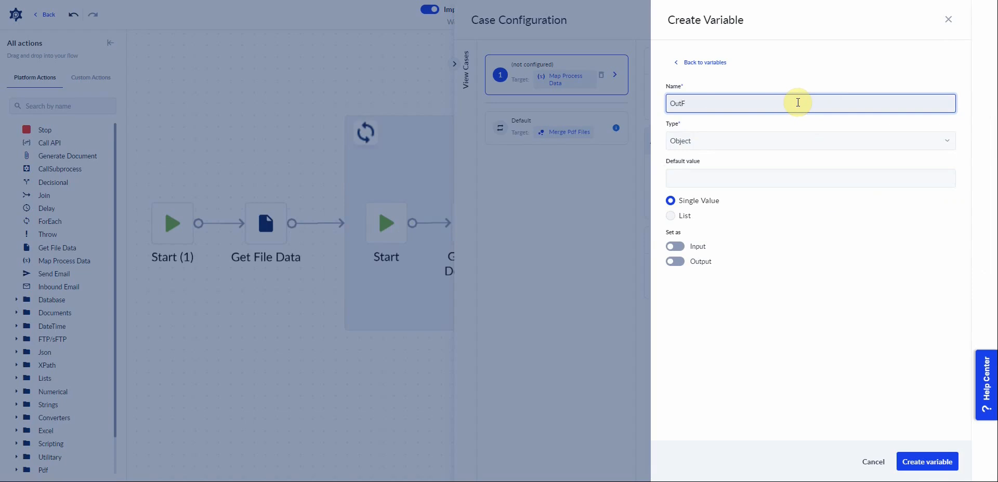
{"action": "key", "text": "Tab"}
{"action": "type", "text": "file"}
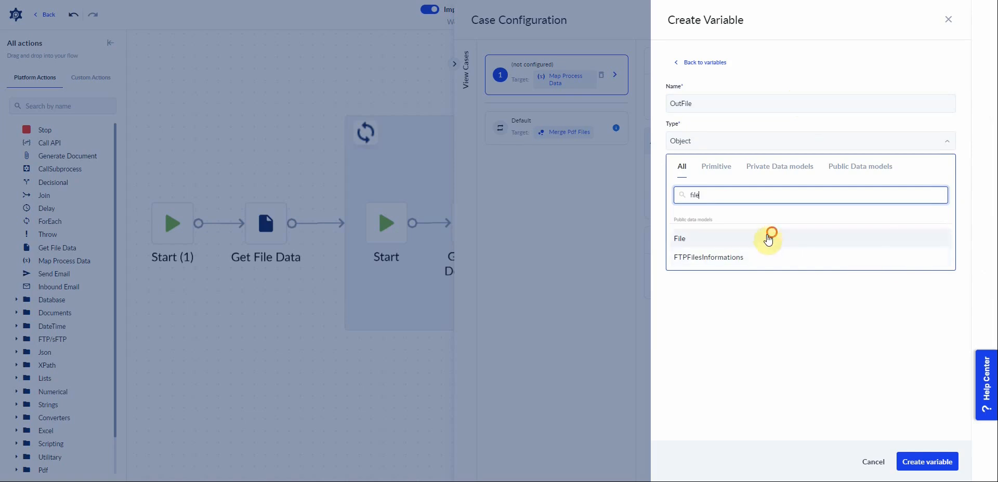
{"action": "left_click", "coordinate": [782, 239]}
{"action": "left_click", "coordinate": [675, 262]}
{"action": "left_click", "coordinate": [928, 461]}
Set the condition operator to is empty and rename the case to file is empty.
{"action": "left_click", "coordinate": [831, 174]}
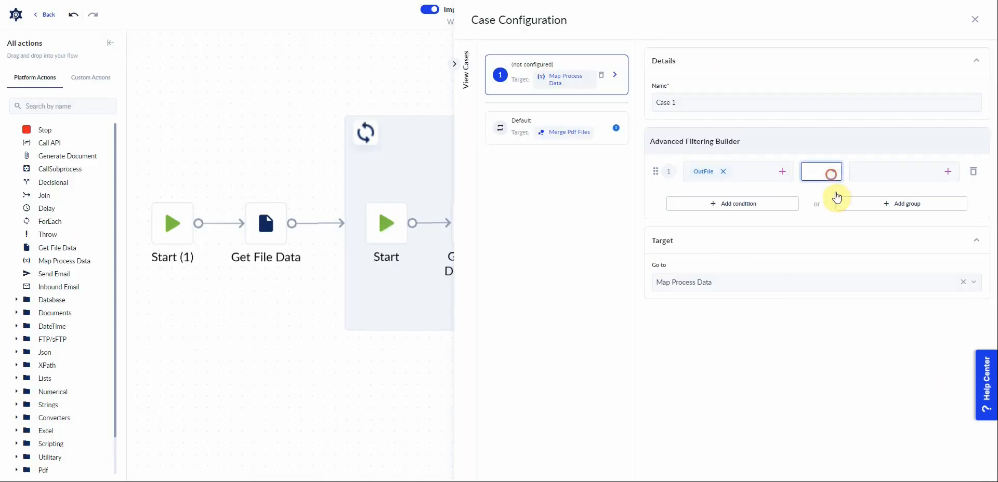
{"action": "left_click", "coordinate": [833, 237]}
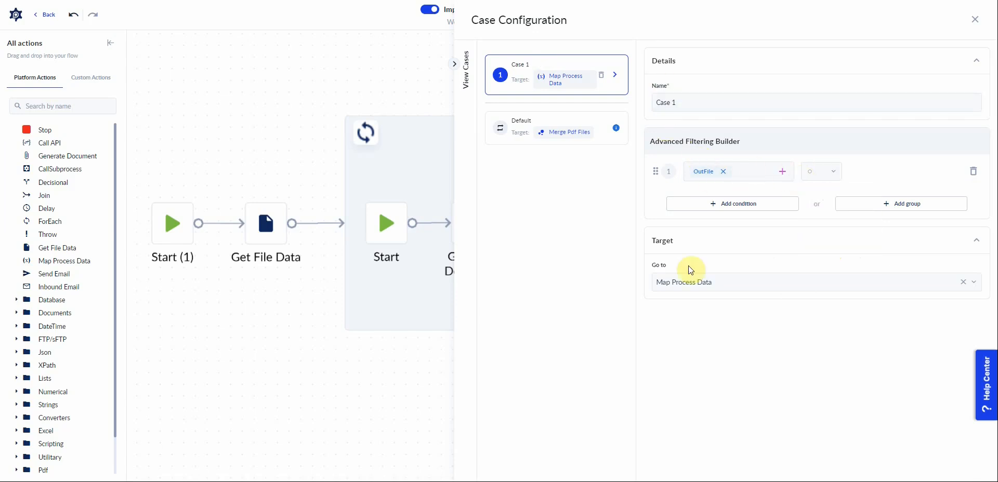
{"action": "left_click", "coordinate": [685, 103]}
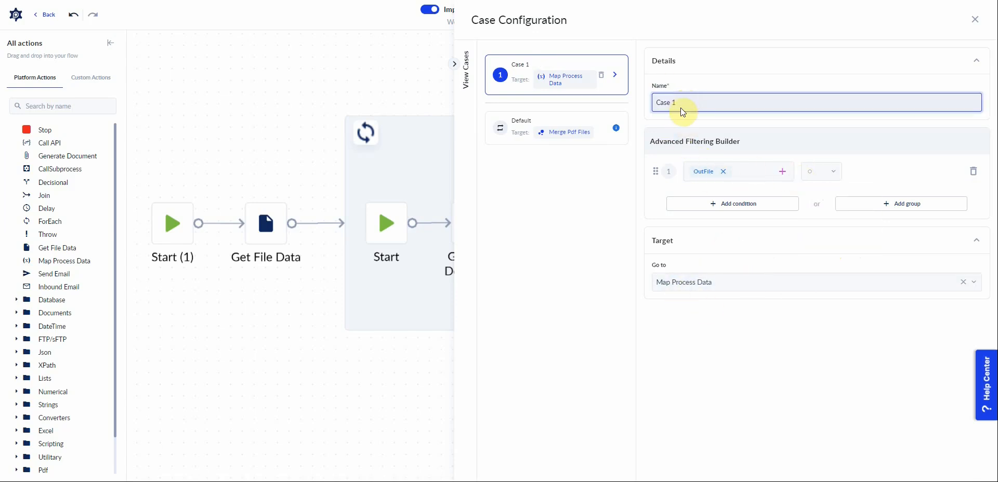
{"action": "type", "text": "i"}
{"action": "key", "text": "BackSpace"}
{"action": "type", "text": "file is empty"}
{"action": "left_click", "coordinate": [403, 351]}
In the Map Process Data action, assign tmpPDF to the process variable OutFile.
{"action": "left_click_drag", "start_coordinate": [733, 162], "coordinate": [782, 152]}
{"action": "left_click", "coordinate": [782, 154]}
{"action": "left_click", "coordinate": [863, 223]}
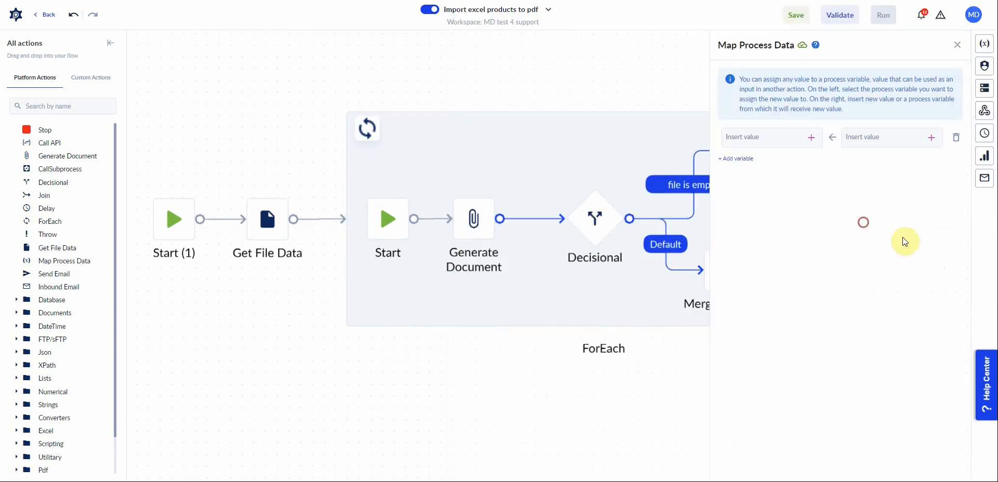
{"action": "left_click", "coordinate": [812, 137]}
{"action": "left_click", "coordinate": [734, 191]}
{"action": "left_click", "coordinate": [761, 207]}
{"action": "left_click", "coordinate": [771, 208]}
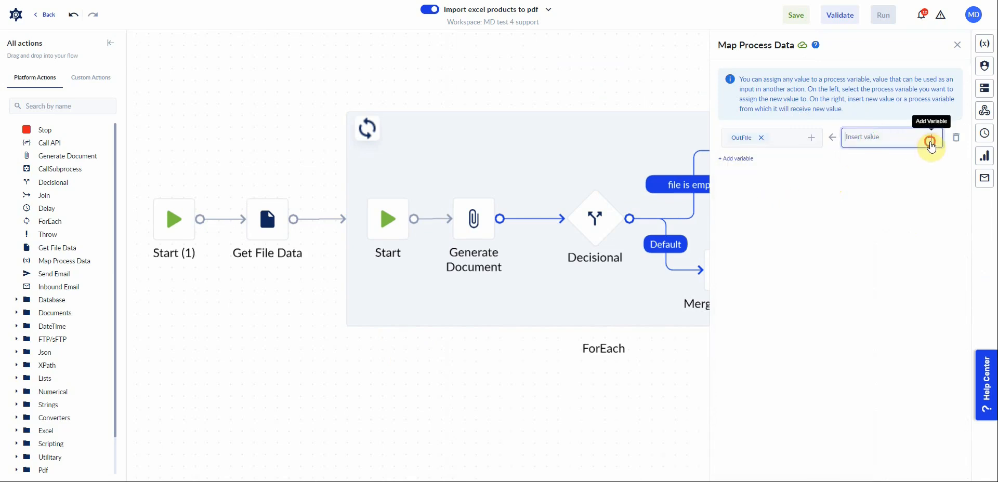
{"action": "left_click", "coordinate": [931, 138]}
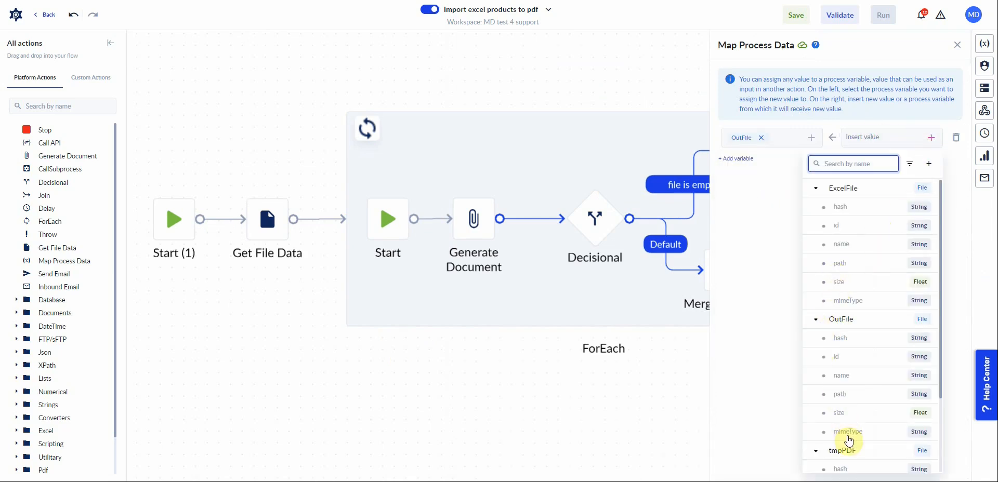
{"action": "left_click", "coordinate": [841, 451]}
In Merge Pdf Files, set the First pdf to OutFile and the Second pdf to tmpPDF.
{"action": "left_click", "coordinate": [473, 217]}
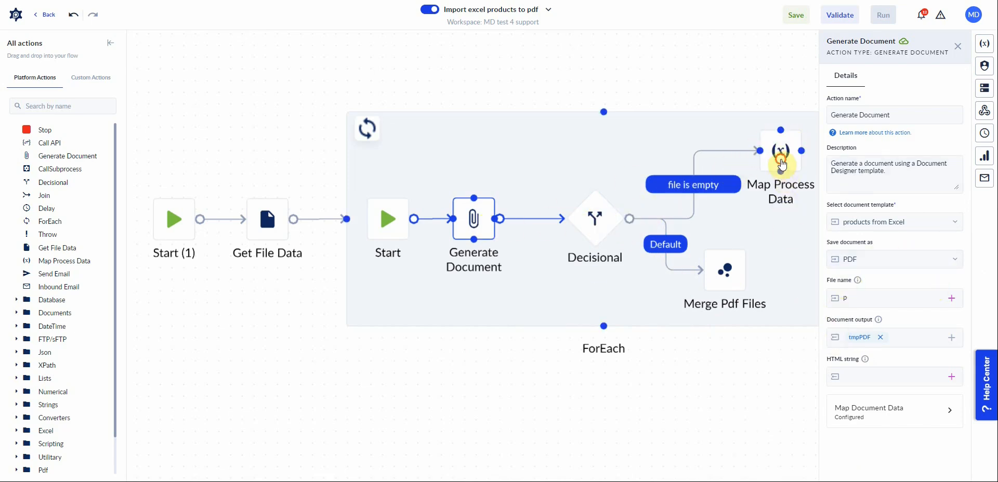
{"action": "left_click", "coordinate": [783, 154]}
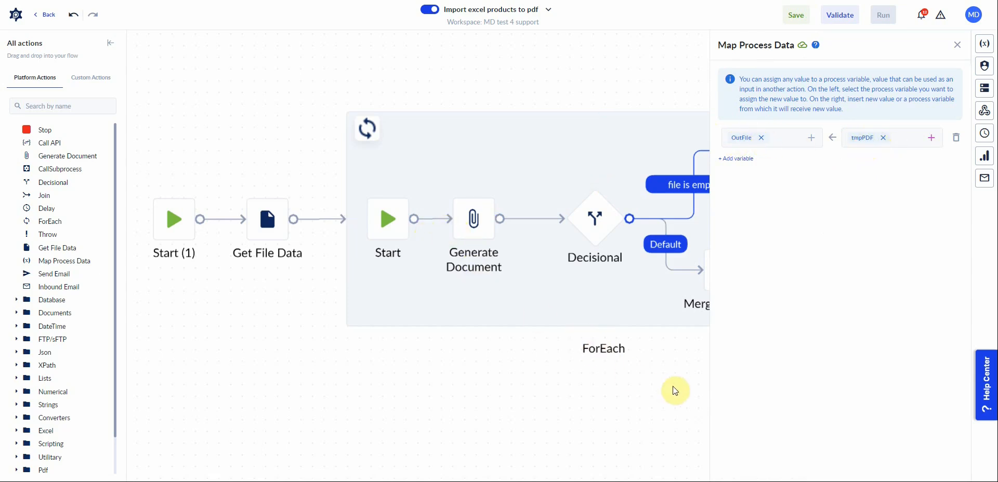
{"action": "left_click_drag", "start_coordinate": [681, 387], "coordinate": [607, 383]}
{"action": "left_click", "coordinate": [607, 384]}
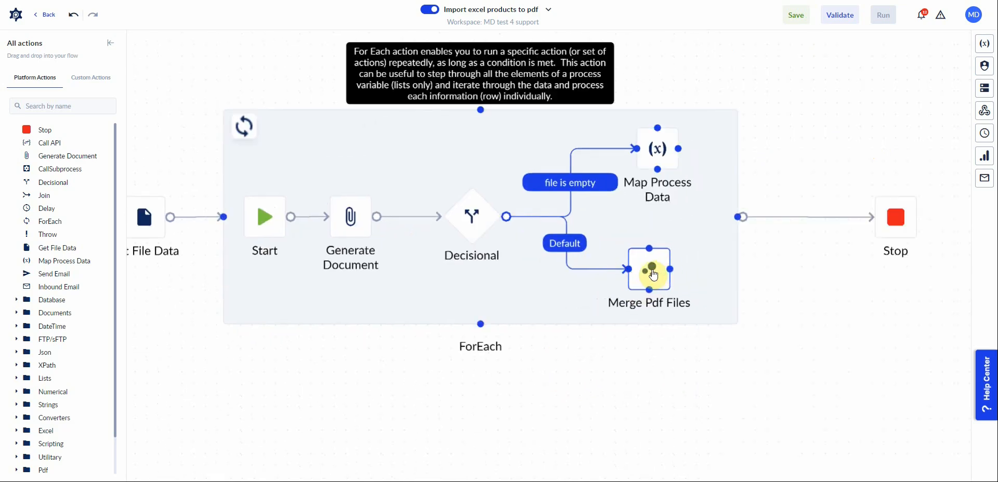
{"action": "left_click", "coordinate": [660, 271]}
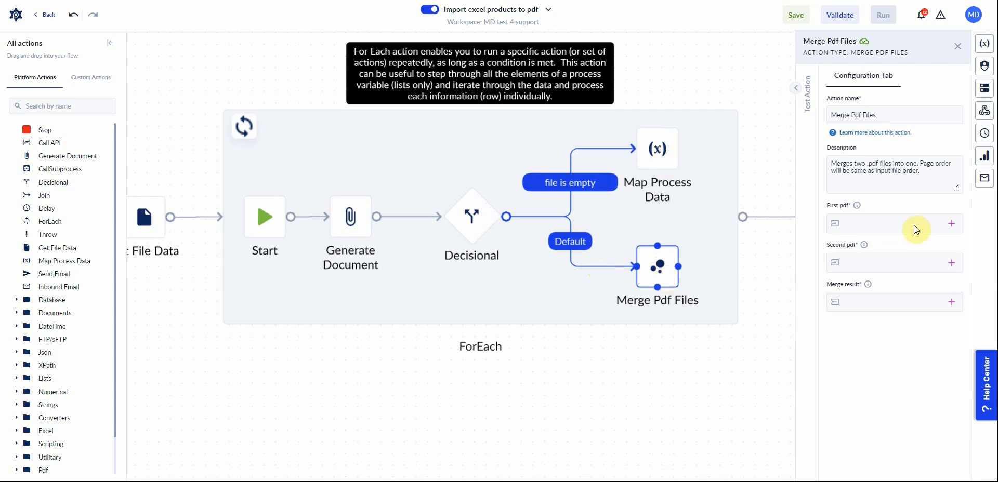
{"action": "left_click", "coordinate": [876, 229]}
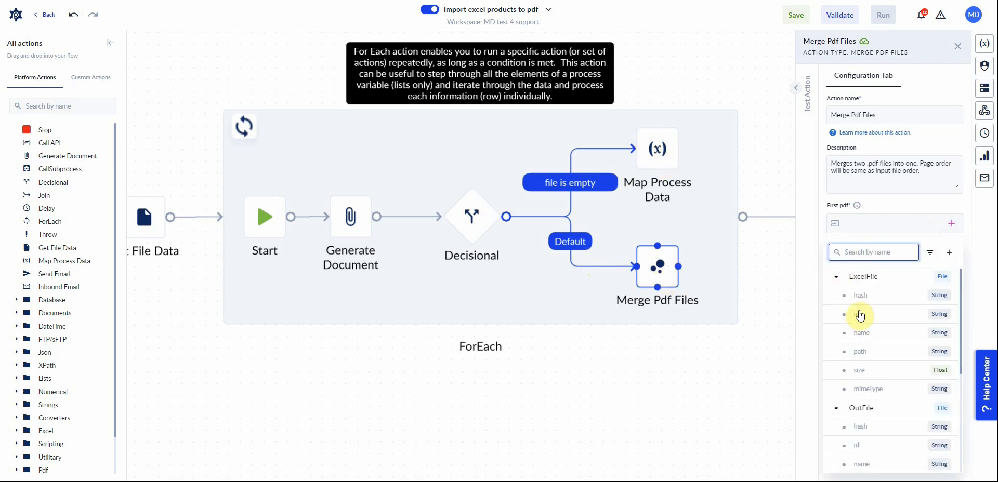
{"action": "left_click", "coordinate": [867, 408]}
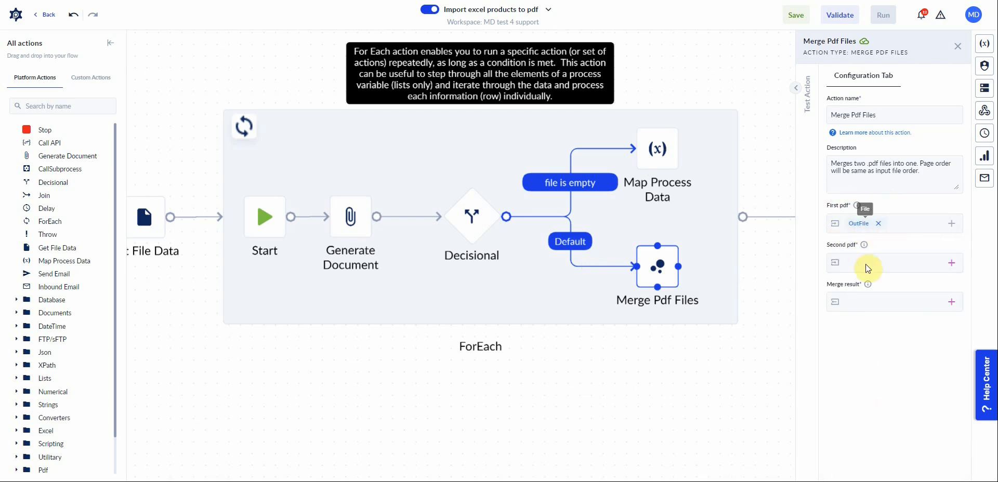
{"action": "left_click", "coordinate": [952, 263]}
{"action": "left_click", "coordinate": [838, 318]}
{"action": "left_click", "coordinate": [837, 336]}
{"action": "left_click", "coordinate": [867, 356]}
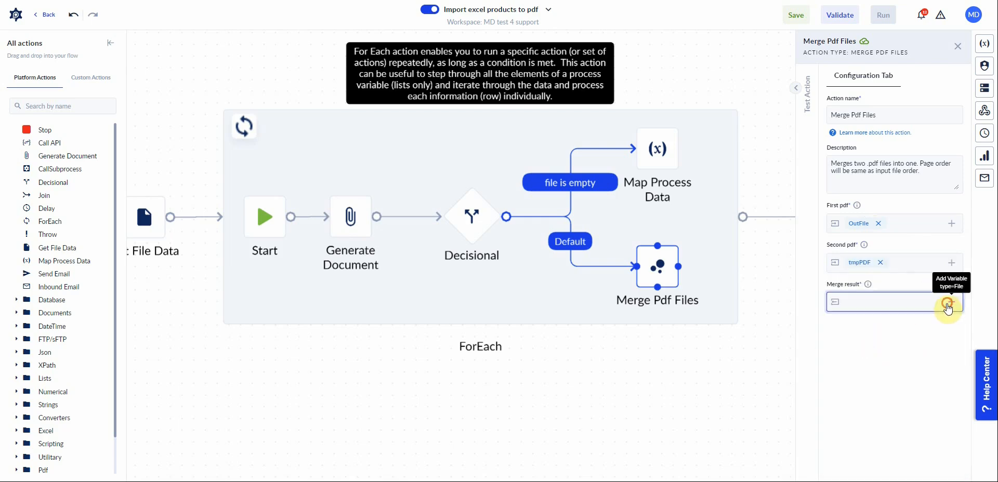
Set the Merge Pdf Files merge result to the OutFile variable and close the action panel.
{"action": "left_click", "coordinate": [952, 302]}
{"action": "left_click", "coordinate": [837, 356]}
{"action": "left_click", "coordinate": [865, 376]}
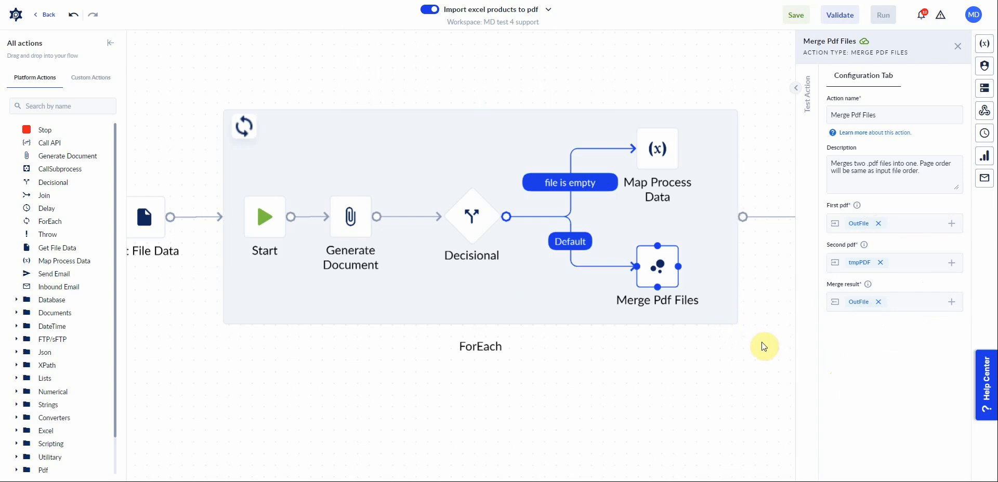
{"action": "left_click_drag", "start_coordinate": [744, 357], "coordinate": [694, 361]}
{"action": "left_click", "coordinate": [691, 357]}
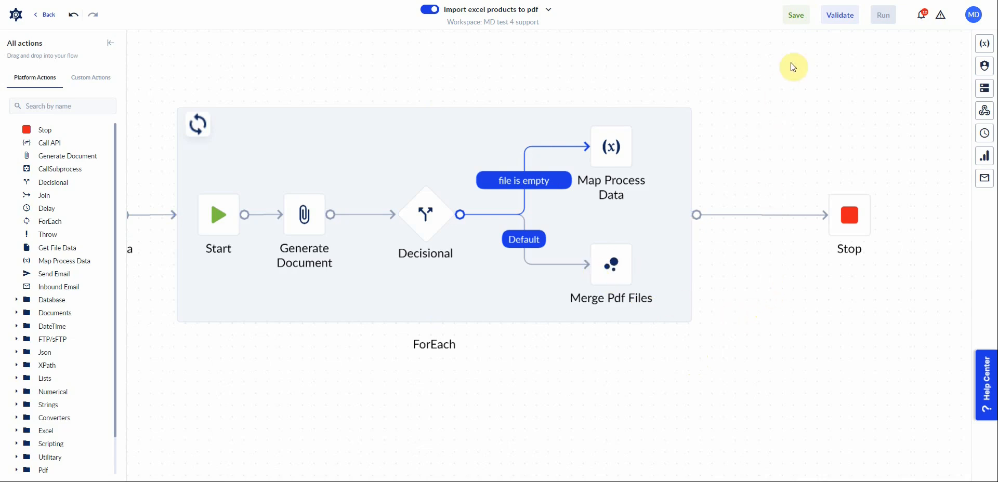
Save the process and run it with Products.xlsx as the ExcelFile input.
{"action": "left_click", "coordinate": [796, 15]}
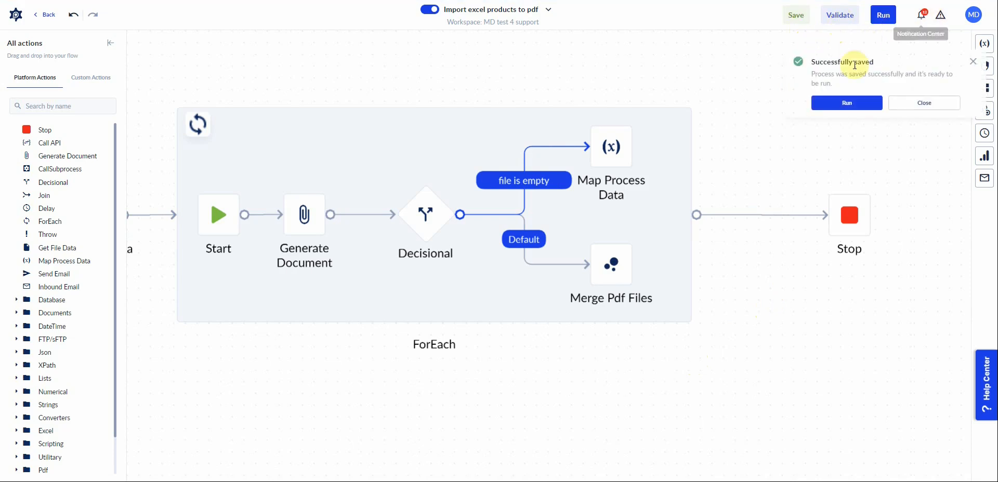
{"action": "left_click", "coordinate": [847, 103]}
{"action": "left_click", "coordinate": [494, 223]}
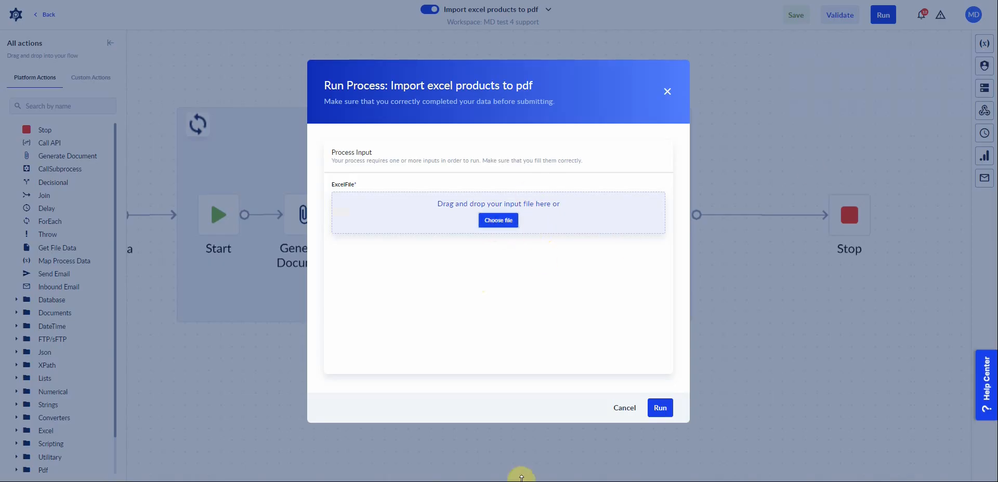
{"action": "left_click", "coordinate": [522, 156]}
{"action": "left_click_drag", "start_coordinate": [734, 54], "coordinate": [945, 50]}
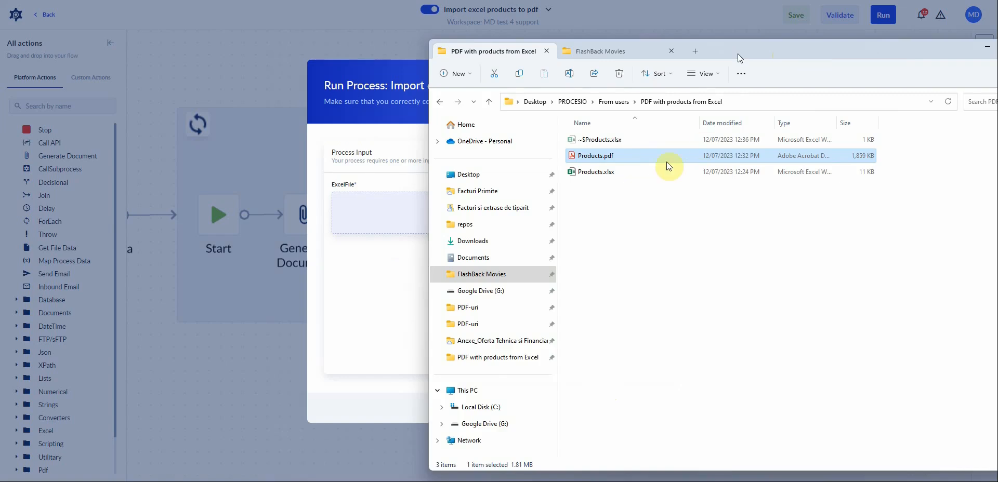
{"action": "left_click_drag", "start_coordinate": [657, 173], "coordinate": [395, 195]}
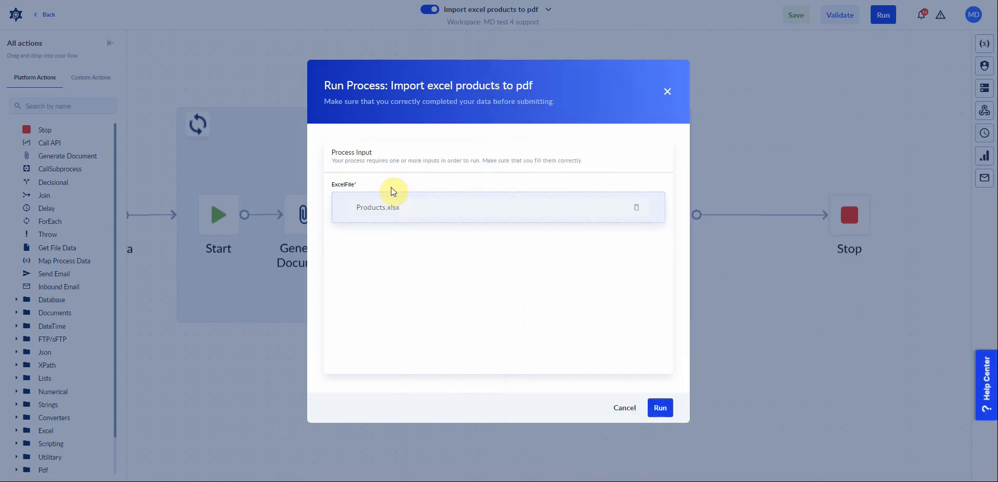
{"action": "left_click", "coordinate": [660, 408]}
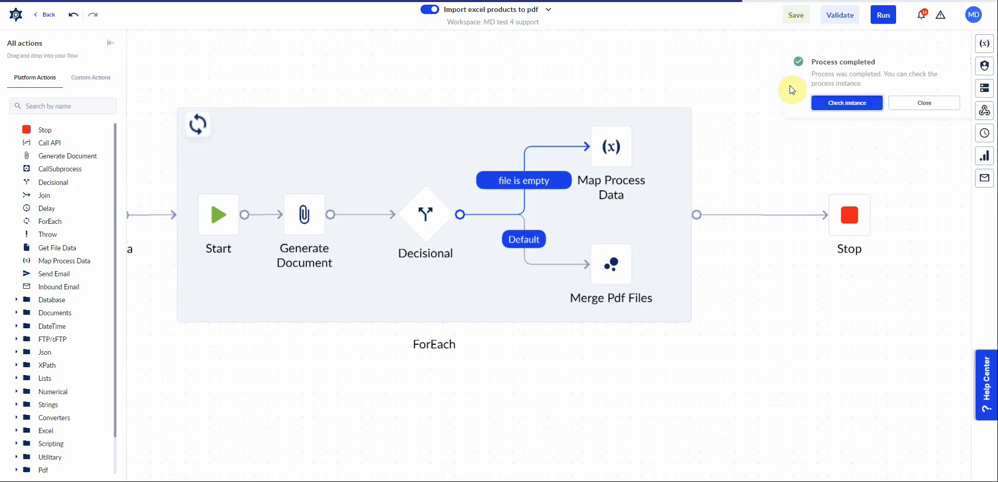
Open the completed instance's variables and open the downloaded merged output PDF.
{"action": "left_click", "coordinate": [845, 85]}
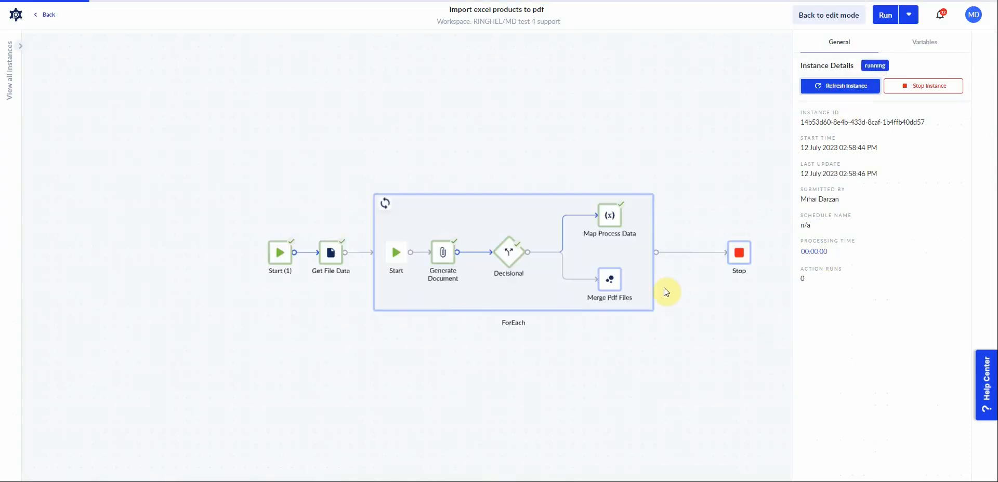
{"action": "left_click", "coordinate": [924, 41]}
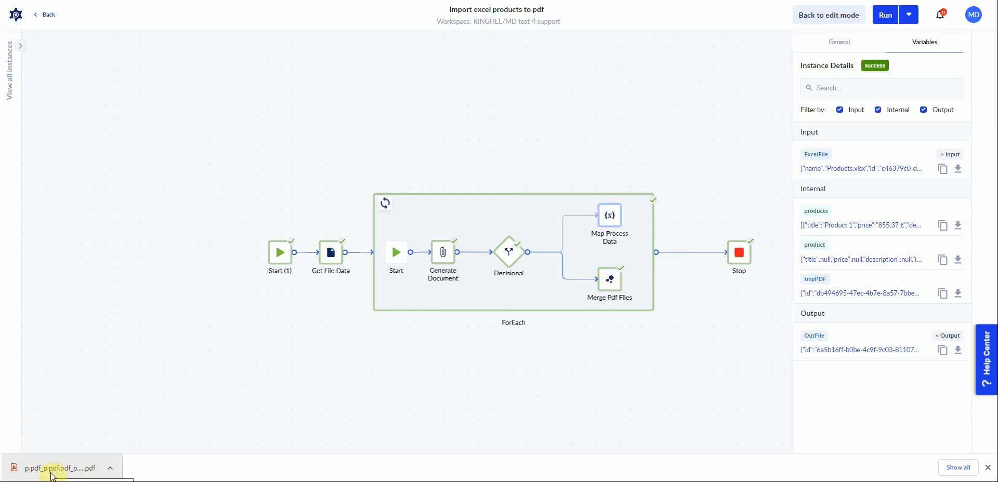
{"action": "left_click", "coordinate": [58, 475]}
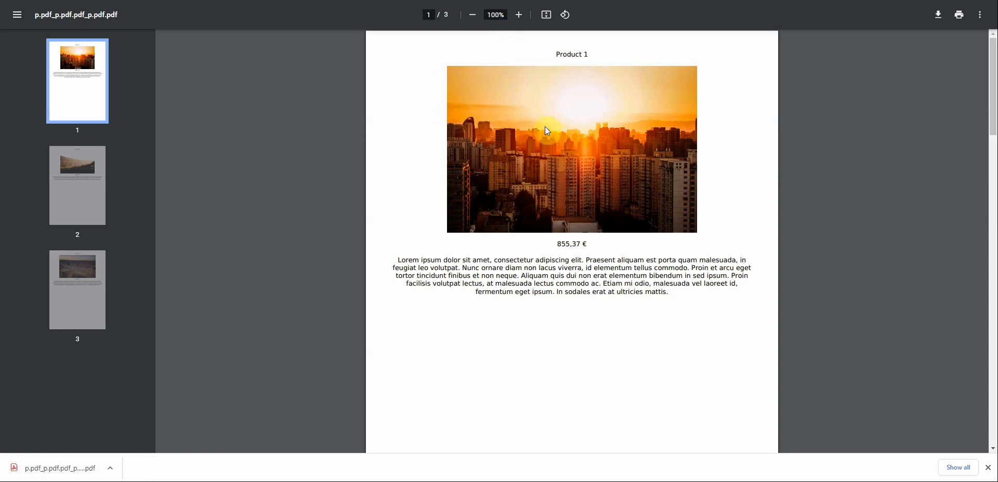
Review the merged PDF's product pages, then close the PDF tab.
{"action": "scroll", "coordinate": [538, 139], "scroll_direction": "down", "scroll_amount": 1}
{"action": "scroll", "coordinate": [536, 139], "scroll_direction": "up", "scroll_amount": 1}
{"action": "scroll", "coordinate": [538, 190], "scroll_direction": "down", "scroll_amount": 2}
{"action": "scroll", "coordinate": [542, 194], "scroll_direction": "up", "scroll_amount": 2}
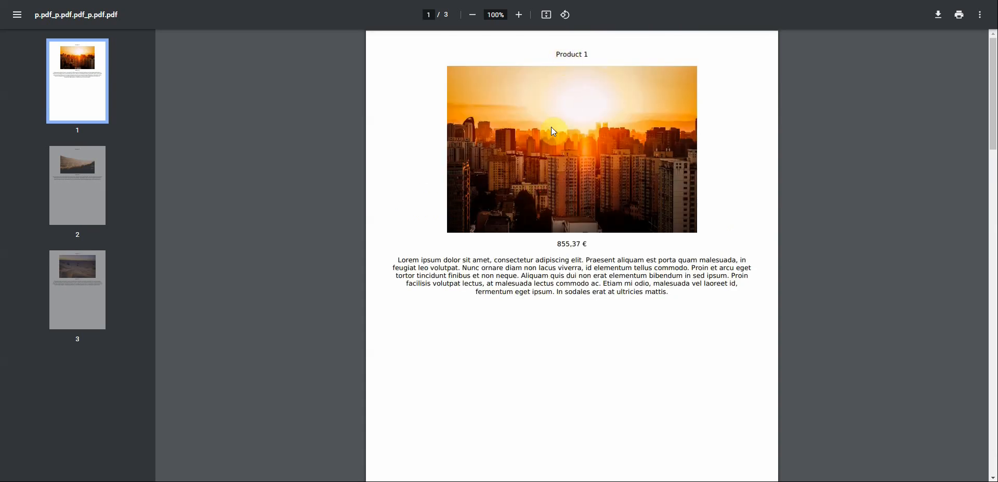
{"action": "scroll", "coordinate": [554, 131], "scroll_direction": "down", "scroll_amount": 15}
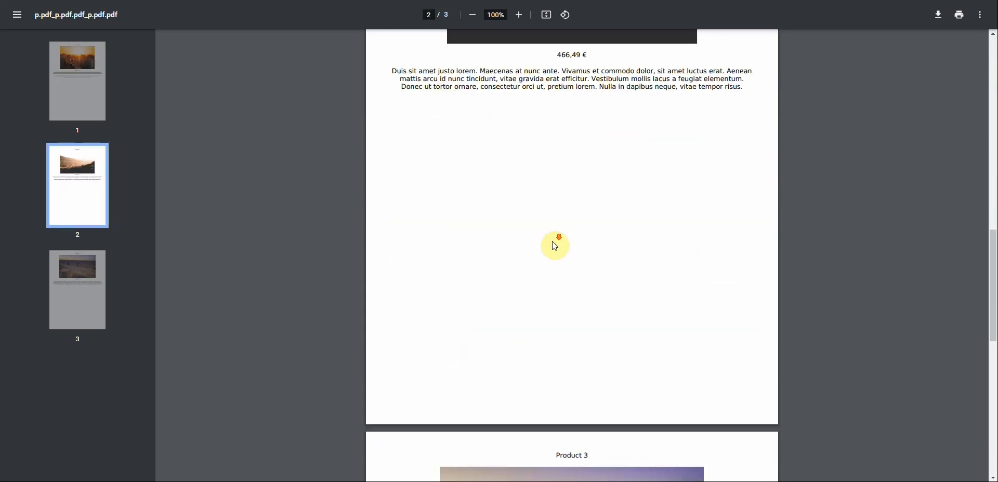
{"action": "scroll", "coordinate": [553, 241], "scroll_direction": "down", "scroll_amount": 7}
{"action": "scroll", "coordinate": [546, 240], "scroll_direction": "up", "scroll_amount": 20}
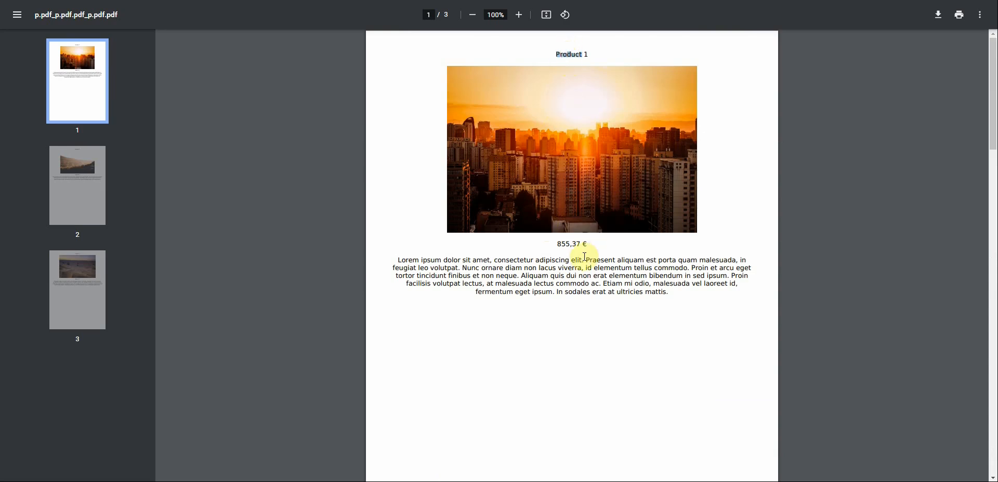
{"action": "double_click", "coordinate": [563, 244]}
{"action": "scroll", "coordinate": [575, 292], "scroll_direction": "down", "scroll_amount": 3}
{"action": "scroll", "coordinate": [575, 290], "scroll_direction": "down", "scroll_amount": 9}
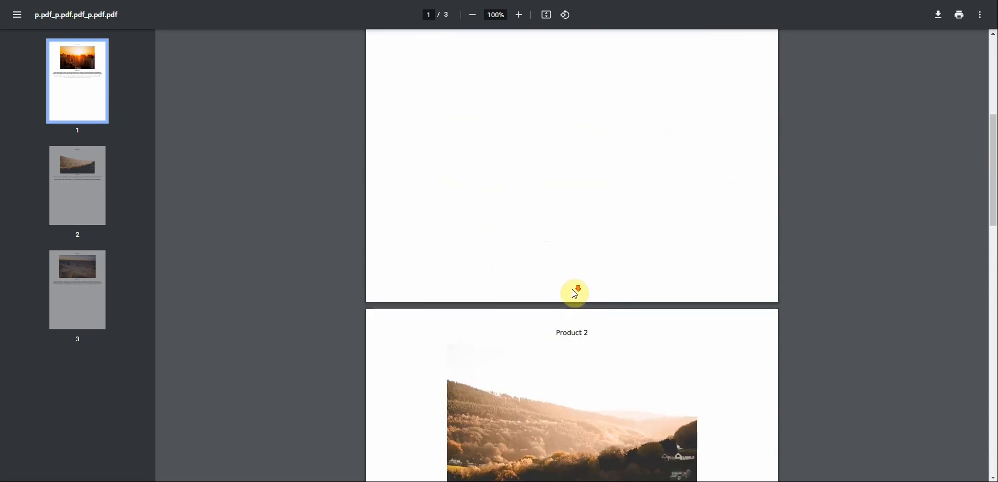
{"action": "scroll", "coordinate": [575, 263], "scroll_direction": "up", "scroll_amount": 12}
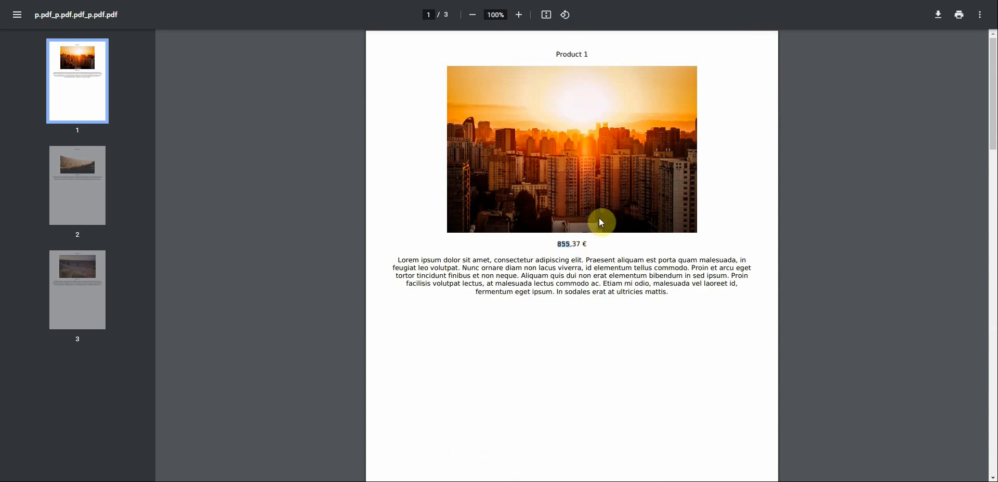
{"action": "double_click", "coordinate": [568, 54]}
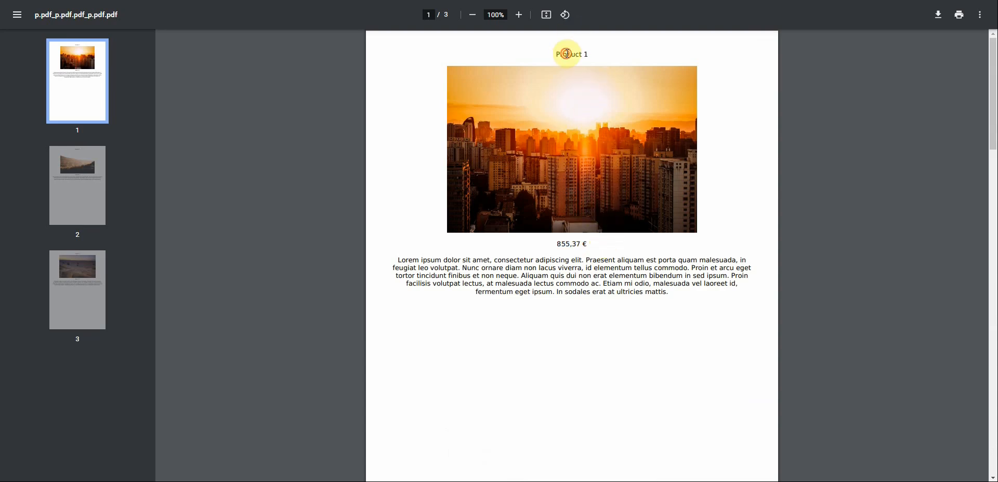
{"action": "key", "text": "ctrl+w"}
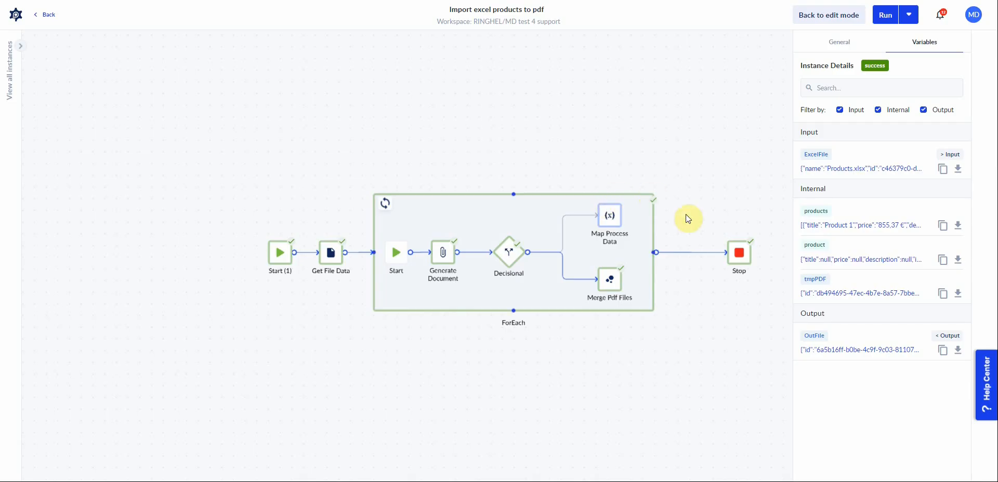
Return to edit mode and insert a Map Process Data action between the ForEach and Stop.
{"action": "left_click", "coordinate": [828, 14]}
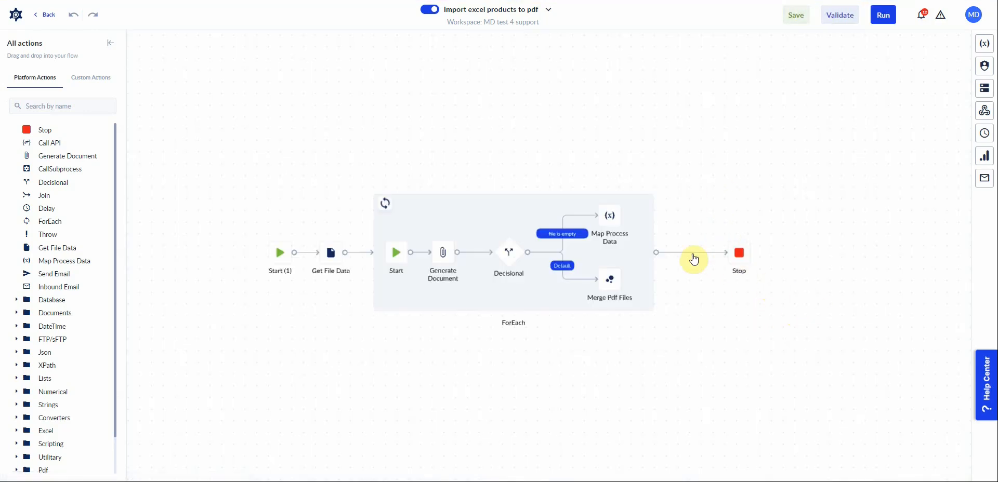
{"action": "left_click", "coordinate": [693, 254]}
{"action": "left_click_drag", "start_coordinate": [739, 254], "coordinate": [783, 255]}
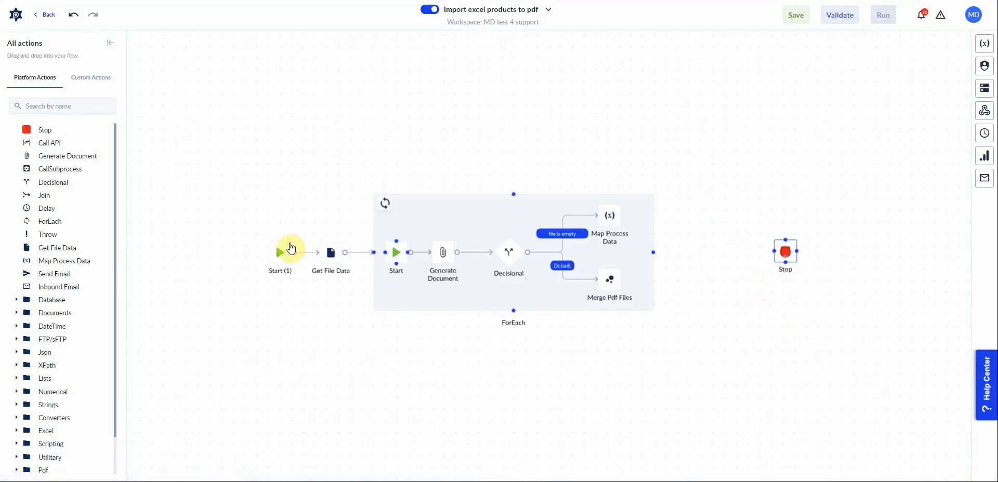
{"action": "mouse_move", "coordinate": [49, 262]}
{"action": "left_mouse_down"}
{"action": "mouse_move", "coordinate": [563, 270]}
{"action": "mouse_move", "coordinate": [691, 250]}
{"action": "mouse_move", "coordinate": [784, 254]}
{"action": "left_mouse_up"}
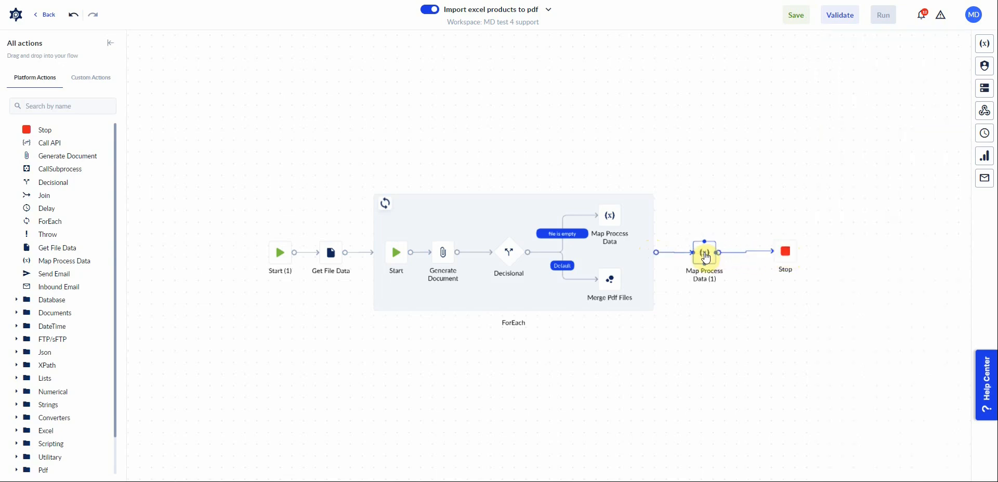
In the new Map Process Data action, assign products.pdf to OutFile.name and save the process.
{"action": "left_click", "coordinate": [706, 259]}
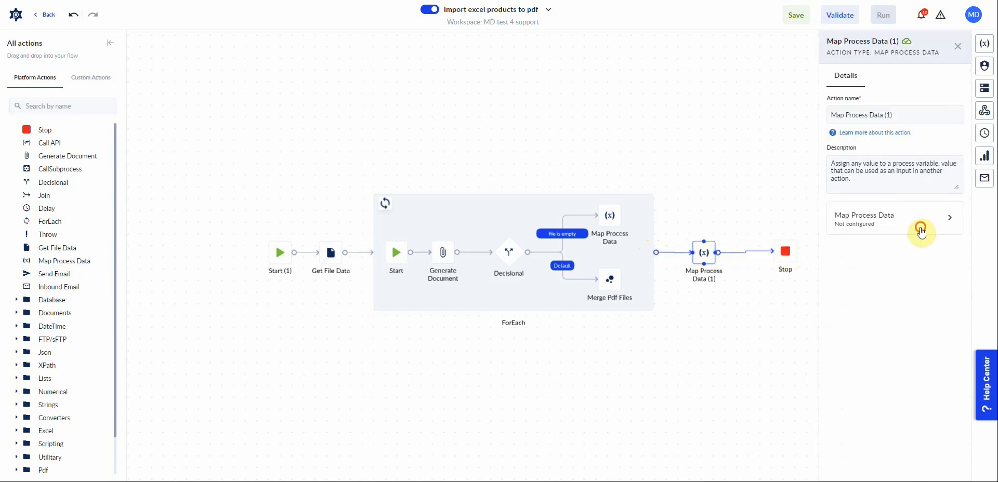
{"action": "left_click", "coordinate": [921, 228]}
{"action": "left_click", "coordinate": [811, 139]}
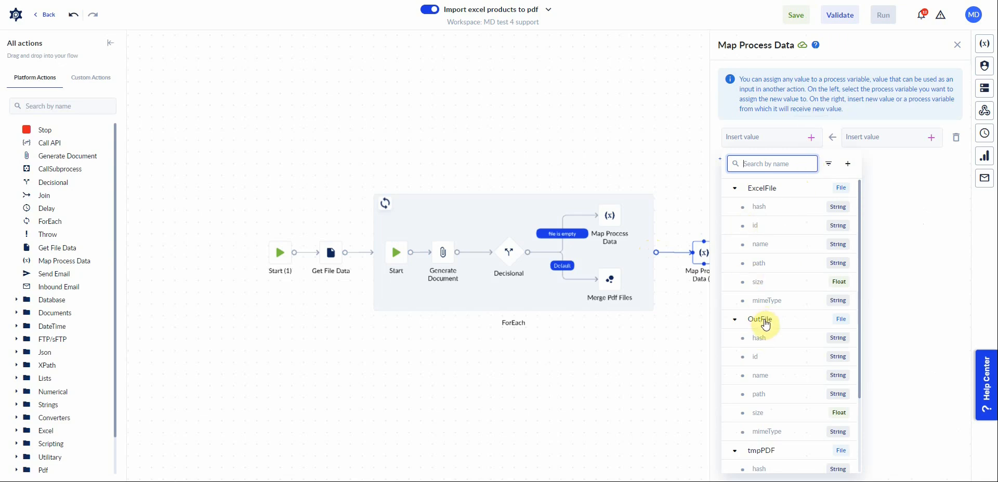
{"action": "left_click", "coordinate": [763, 375]}
{"action": "left_click", "coordinate": [867, 135]}
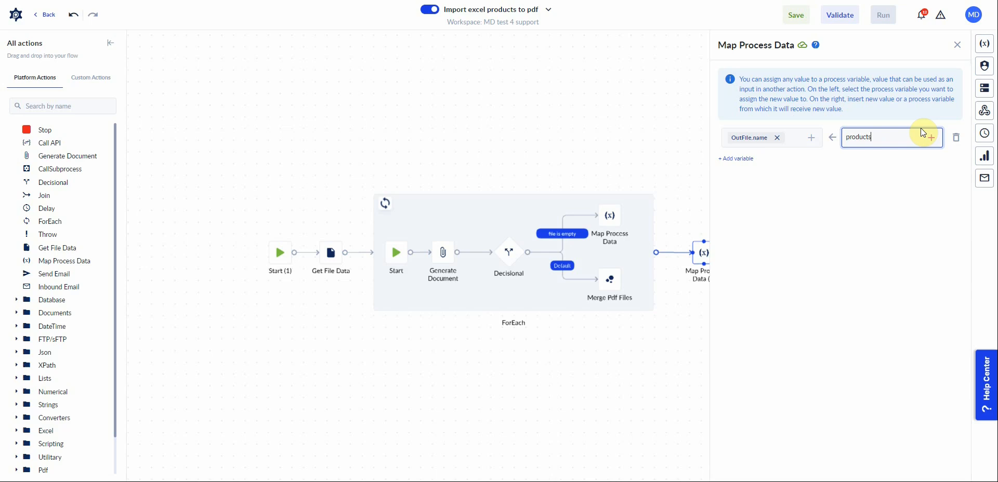
{"action": "left_click", "coordinate": [637, 141]}
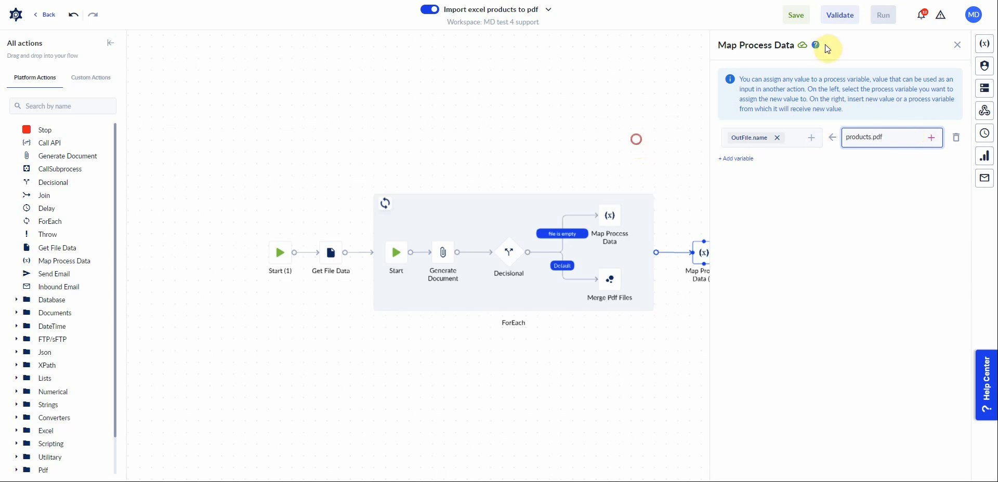
{"action": "left_click", "coordinate": [796, 15]}
Open the products from Excel template in the Document Designer.
{"action": "left_click", "coordinate": [17, 14]}
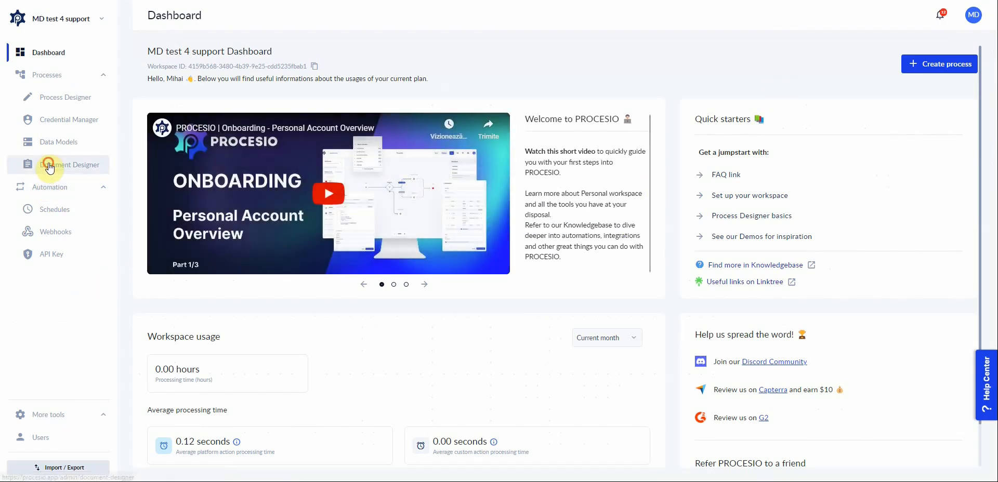
{"action": "left_click", "coordinate": [58, 165]}
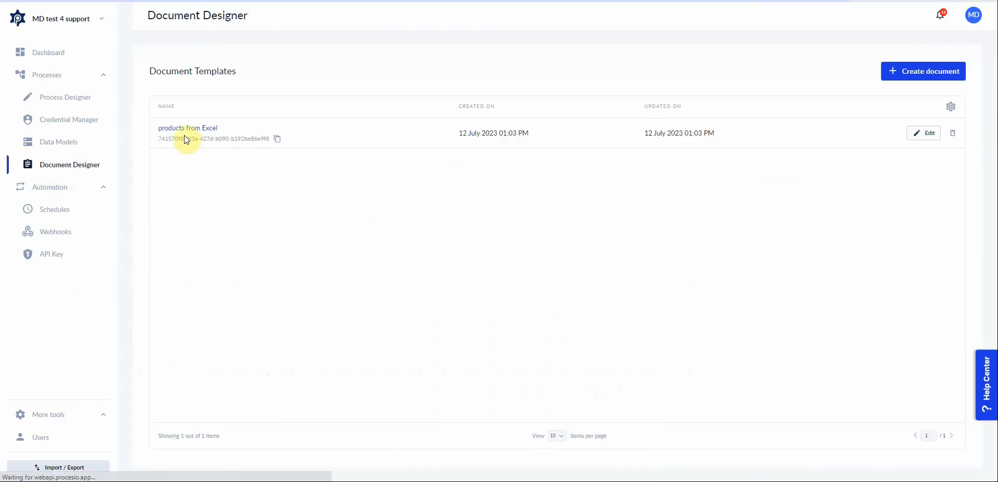
{"action": "left_click", "coordinate": [516, 133]}
{"action": "left_click", "coordinate": [603, 87]}
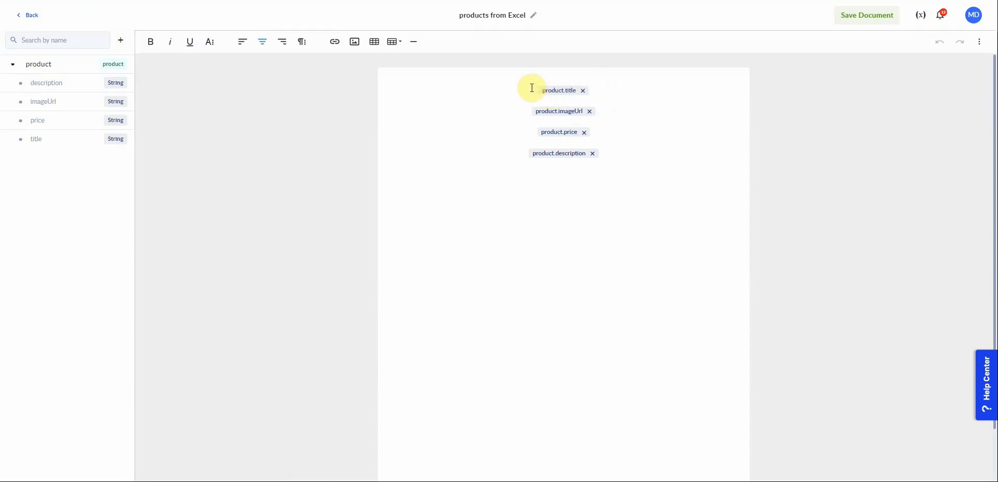
Format the product title line in bold and centre it.
{"action": "left_click", "coordinate": [623, 102]}
{"action": "type", "text": "s"}
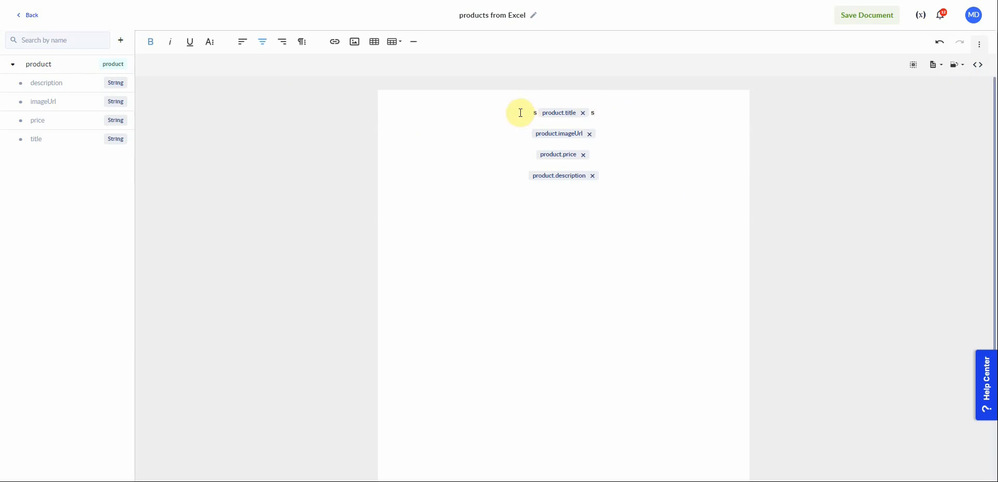
{"action": "left_click_drag", "start_coordinate": [523, 112], "coordinate": [644, 120]}
{"action": "left_click", "coordinate": [148, 42]}
{"action": "left_click", "coordinate": [149, 41]}
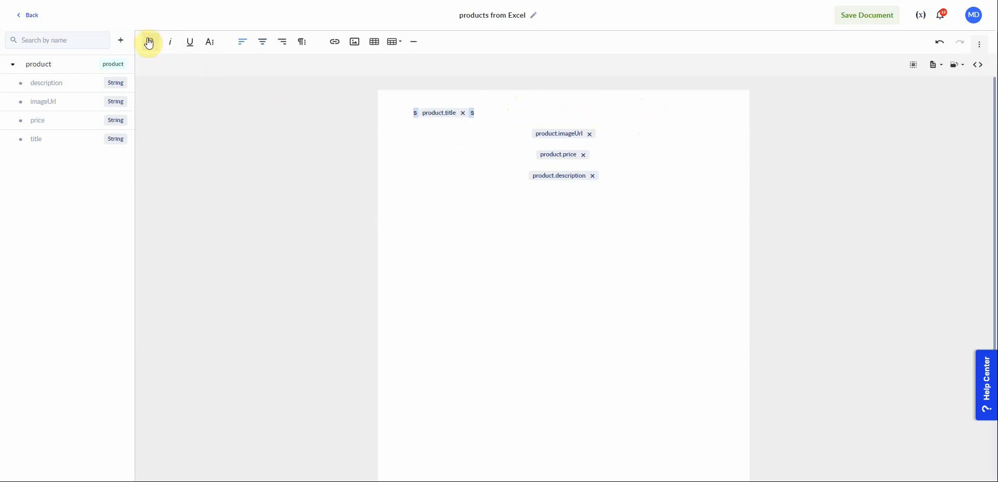
{"action": "left_click", "coordinate": [150, 43]}
{"action": "left_click", "coordinate": [262, 43]}
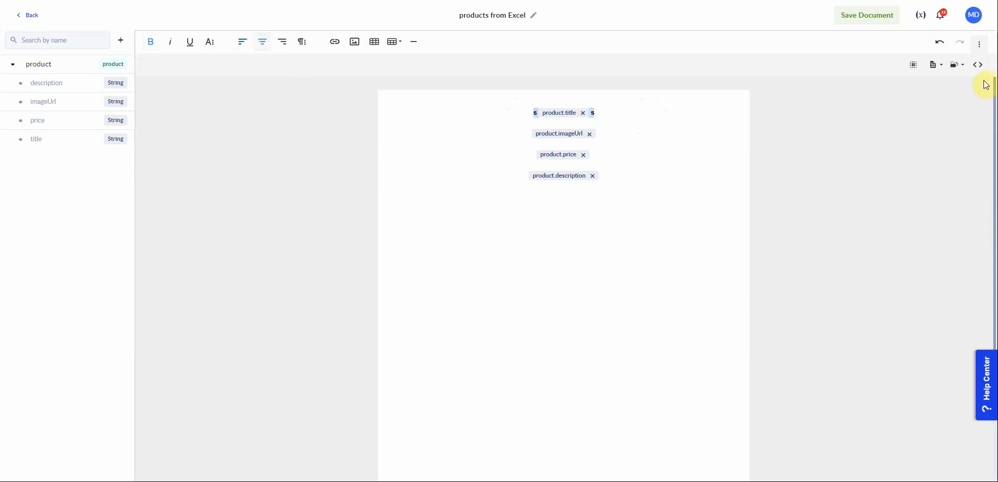
In the template's source code view, delete the stray s characters and extra strong tags around the title.
{"action": "left_click", "coordinate": [982, 67]}
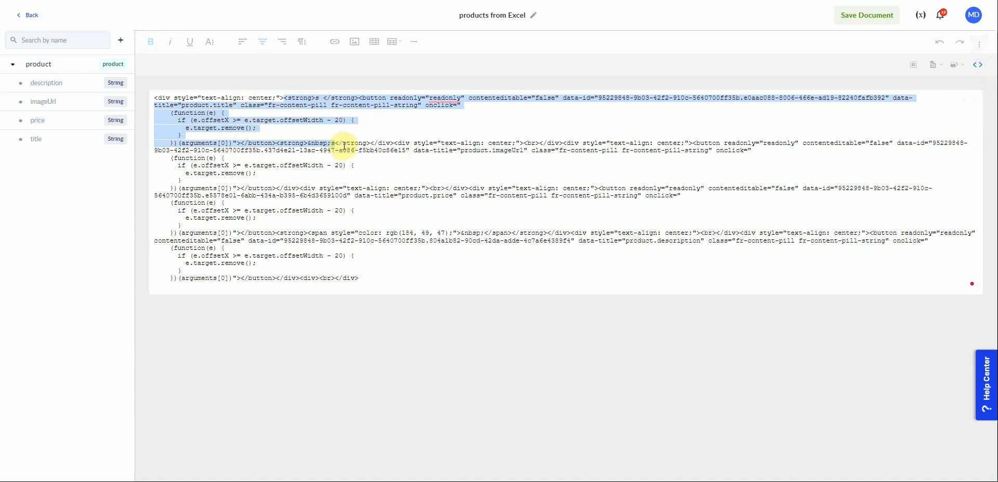
{"action": "left_click", "coordinate": [373, 145]}
{"action": "left_click_drag", "start_coordinate": [276, 143], "coordinate": [336, 144]}
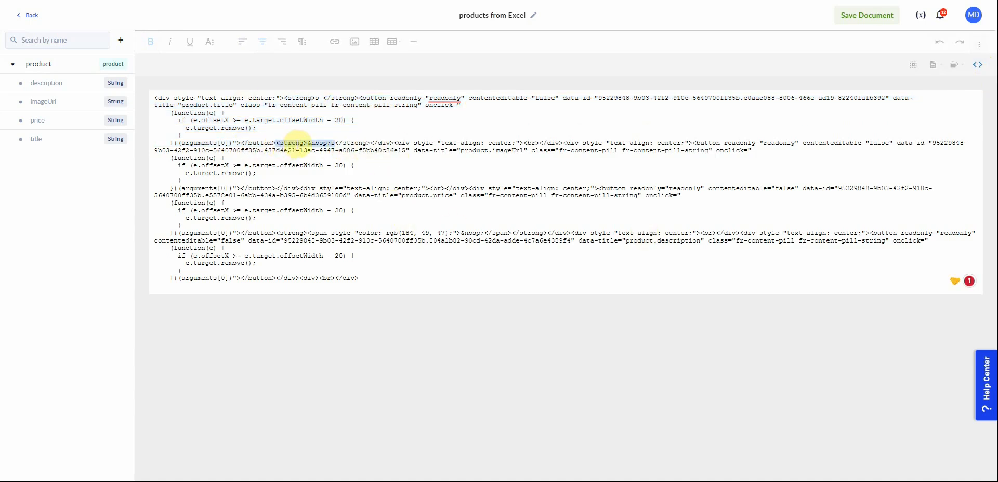
{"action": "key", "text": "BackSpace"}
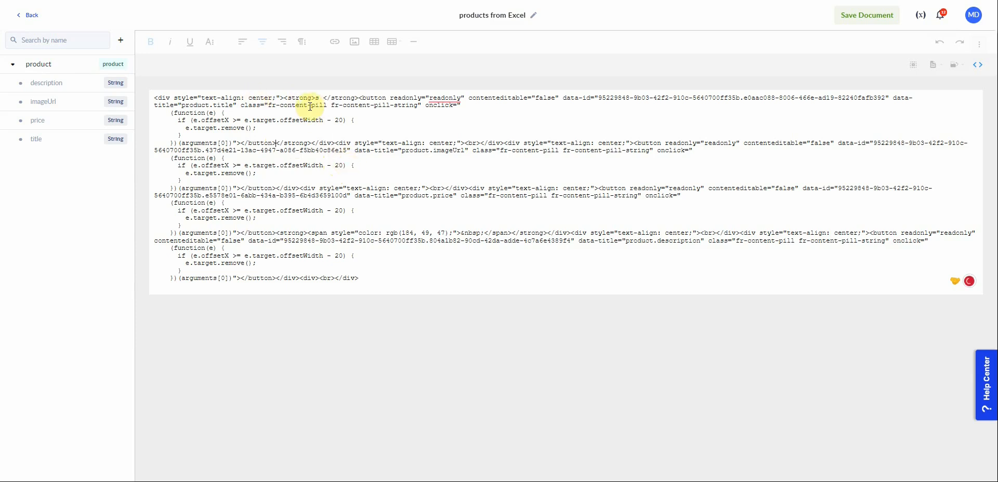
{"action": "left_click_drag", "start_coordinate": [316, 98], "coordinate": [357, 99]}
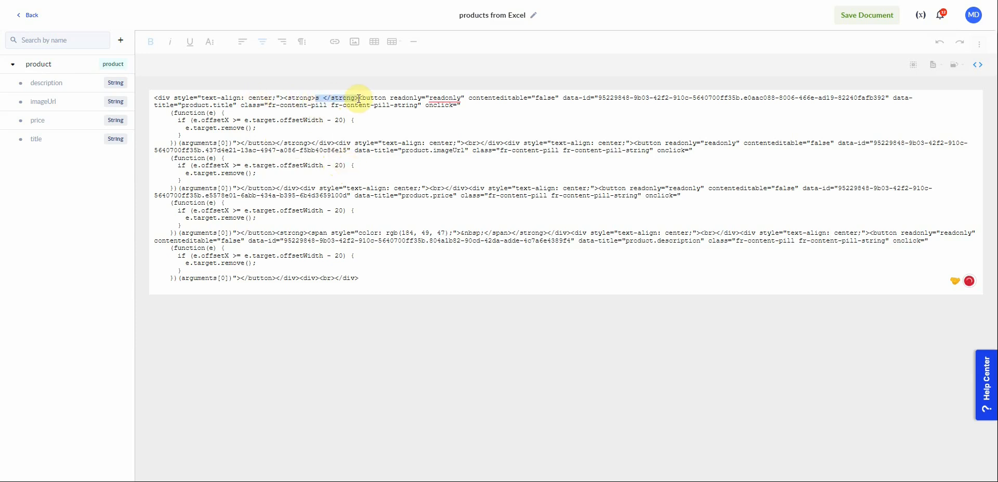
{"action": "key", "text": "BackSpace"}
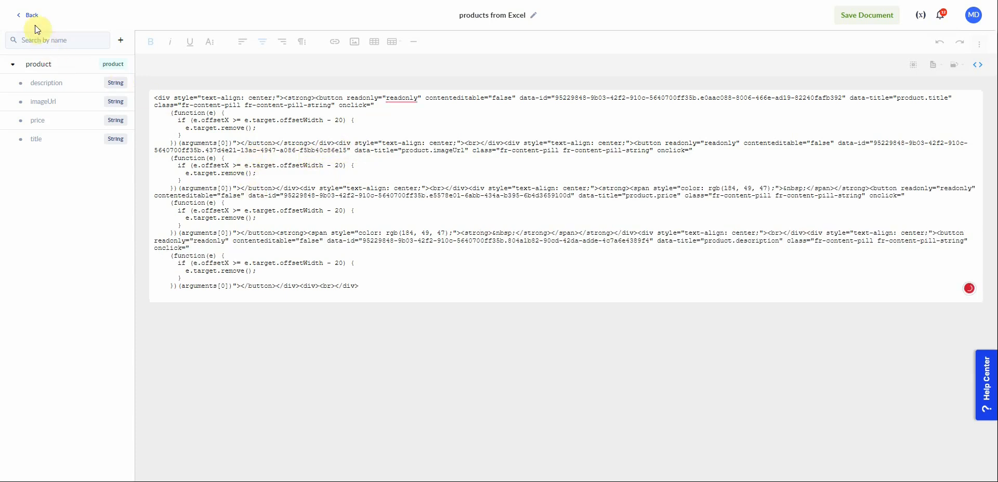
In the template's source code, delete the stray non-breaking spaces and extra strong and span tags around the price field.
{"action": "left_click", "coordinate": [978, 64]}
{"action": "left_click", "coordinate": [491, 156]}
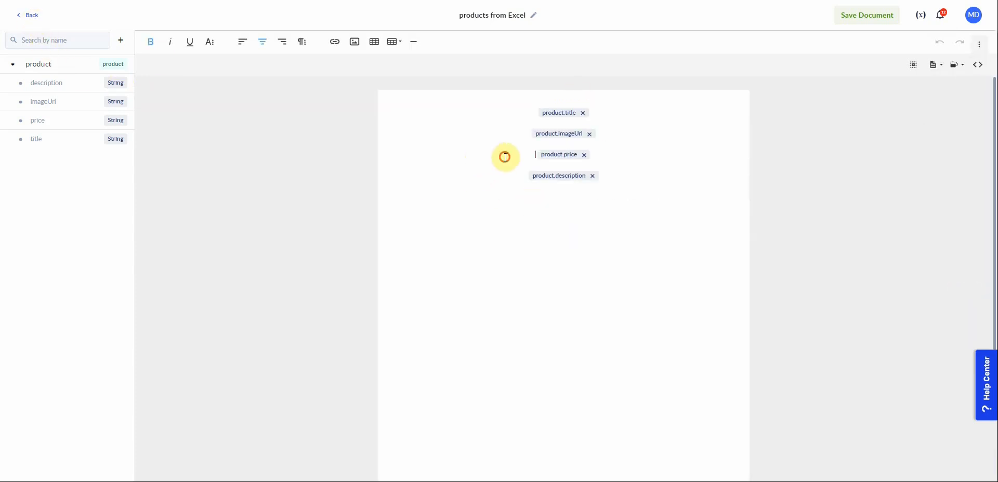
{"action": "left_click", "coordinate": [621, 156]}
{"action": "left_click", "coordinate": [978, 66]}
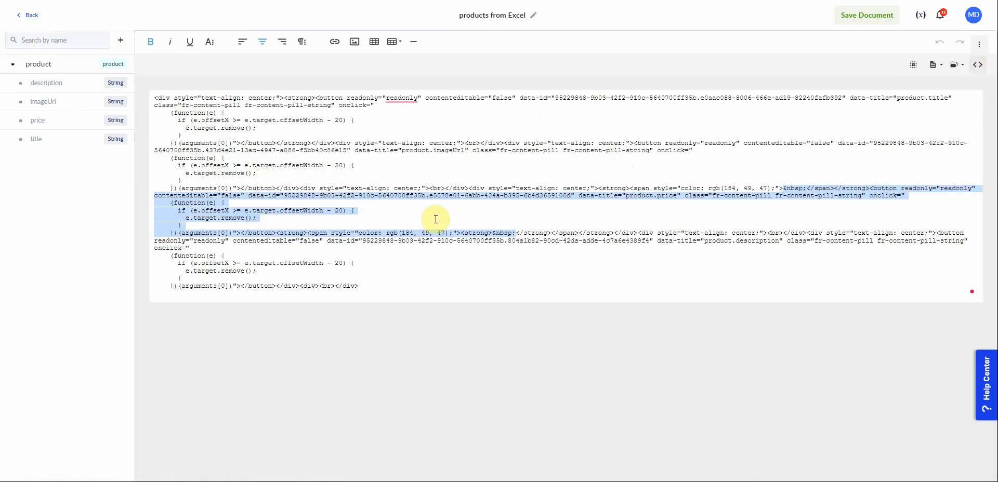
{"action": "double_click", "coordinate": [853, 188]}
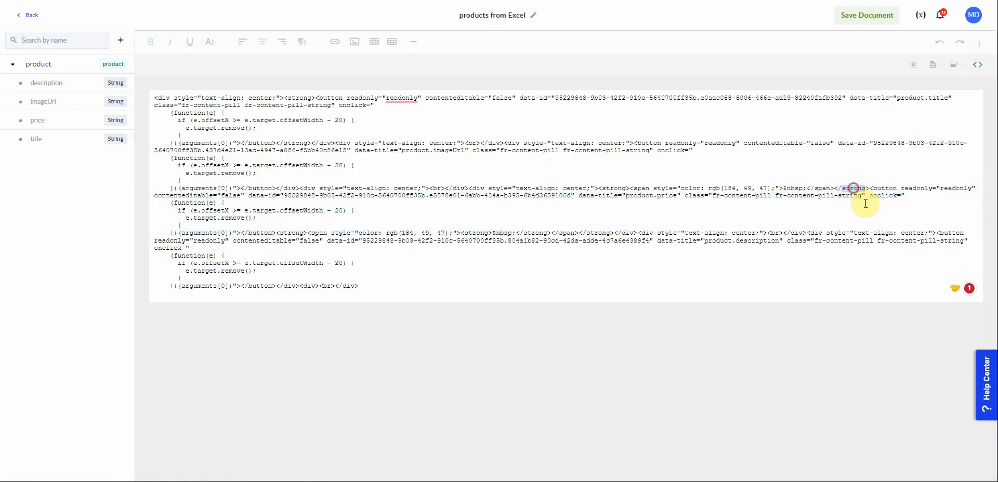
{"action": "left_click", "coordinate": [783, 190]}
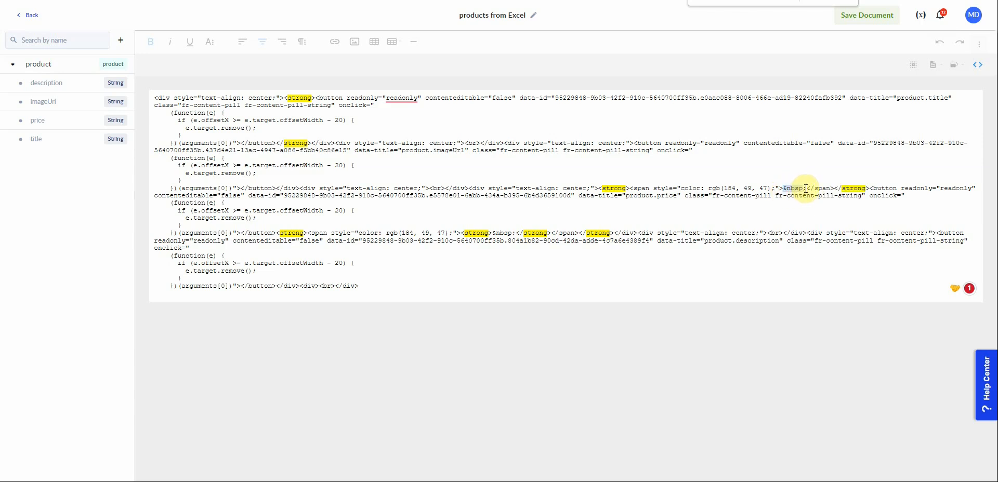
{"action": "key", "text": "BackSpace"}
{"action": "left_click", "coordinate": [850, 192], "text": "shift"}
{"action": "key", "text": "BackSpace"}
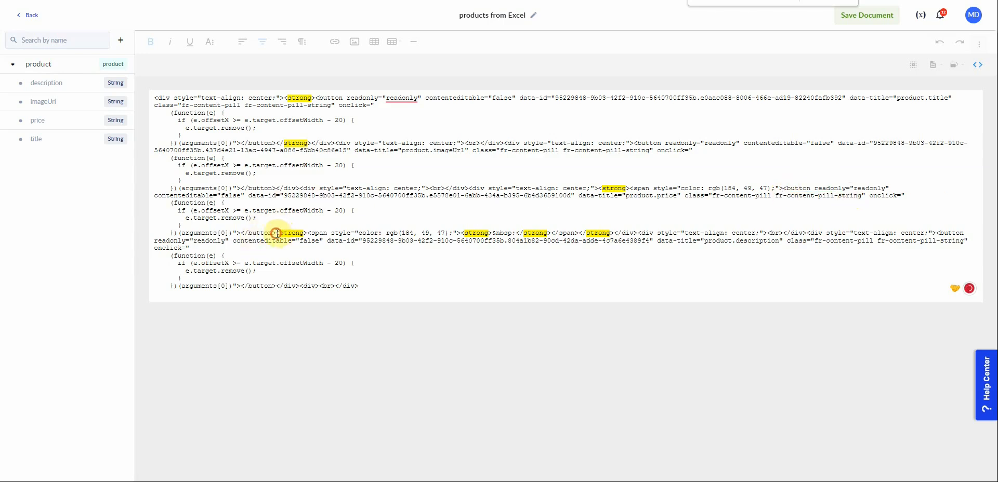
{"action": "left_click_drag", "start_coordinate": [295, 234], "coordinate": [516, 235]}
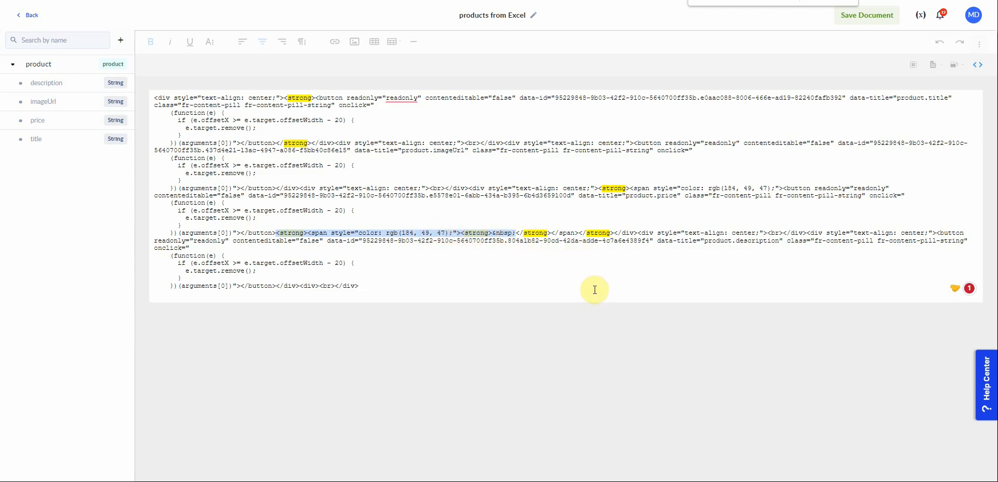
{"action": "key", "text": "BackSpace"}
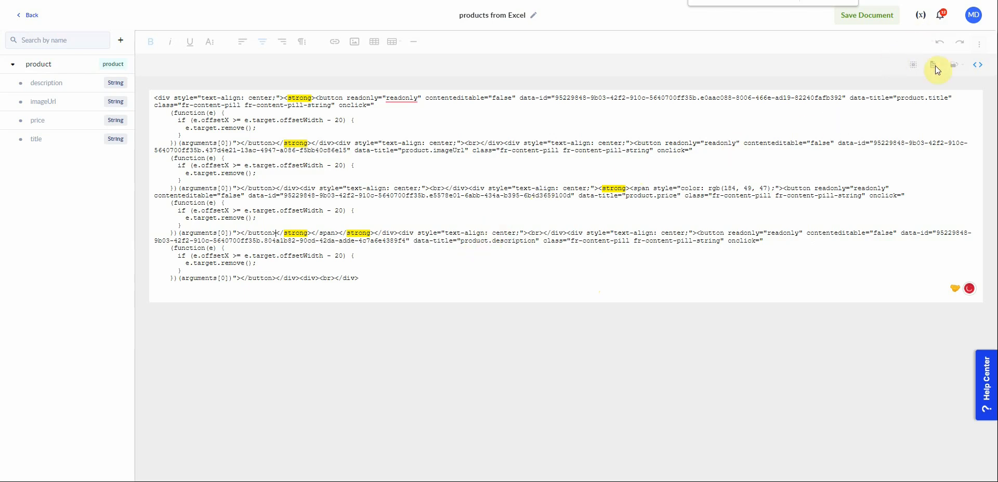
Return to the design view, save the document and go back to the templates list.
{"action": "left_click", "coordinate": [979, 73]}
{"action": "left_click", "coordinate": [867, 18]}
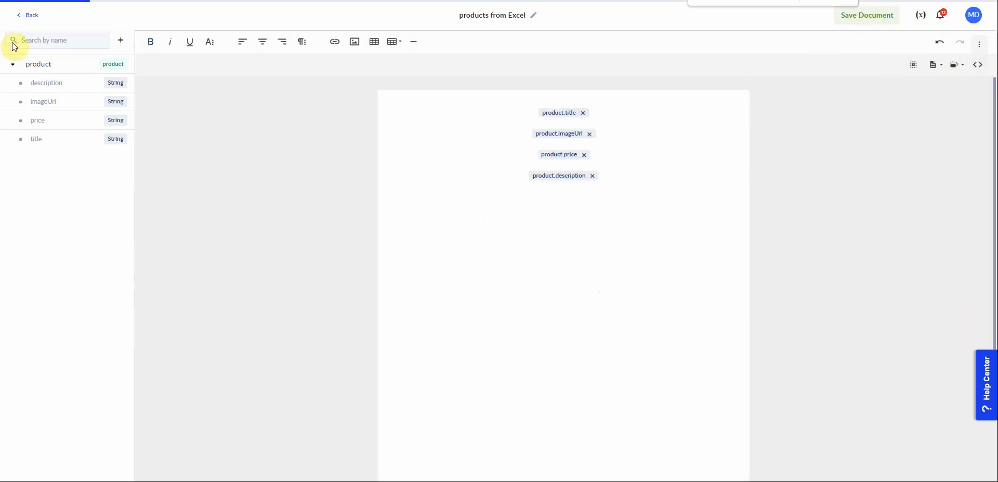
{"action": "left_click", "coordinate": [32, 17]}
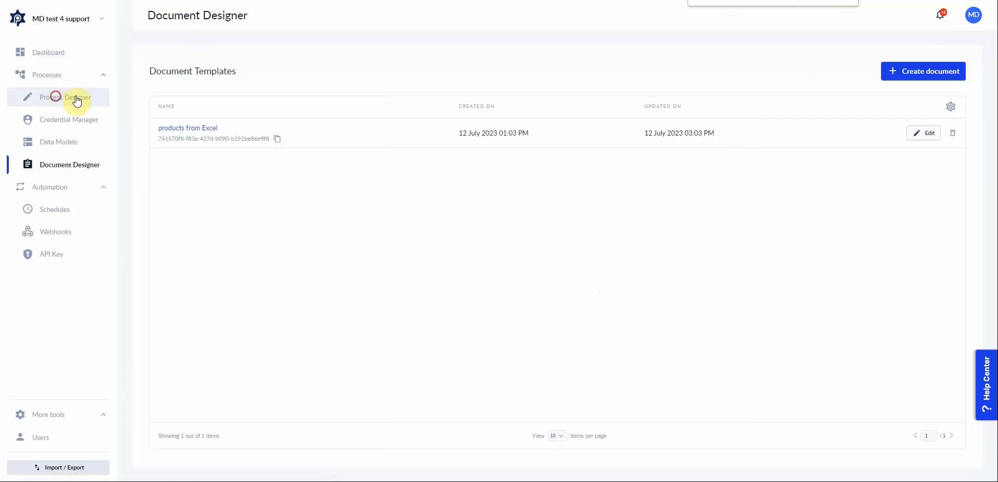
Run the Import excel products to pdf process with Products.xlsx as the ExcelFile input.
{"action": "left_click", "coordinate": [76, 98]}
{"action": "left_click", "coordinate": [932, 137]}
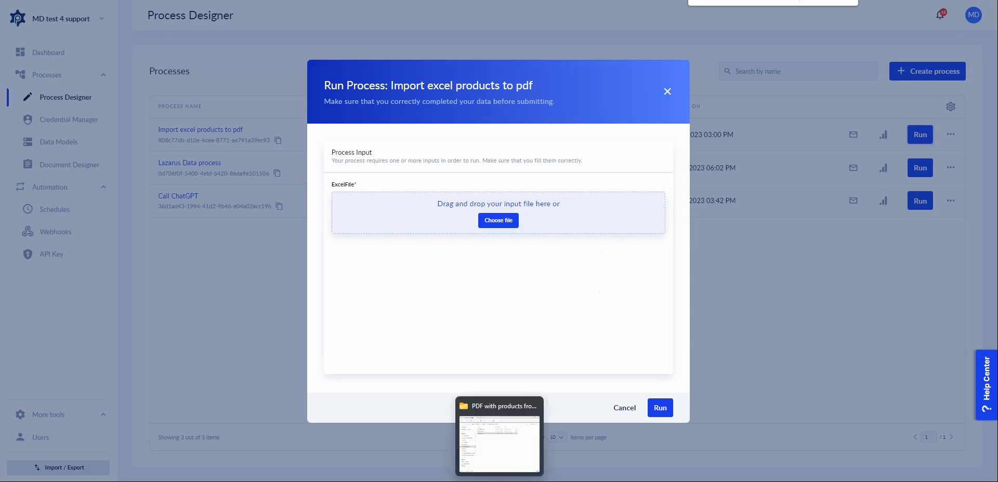
{"action": "left_click", "coordinate": [507, 480]}
{"action": "left_click_drag", "start_coordinate": [675, 170], "coordinate": [425, 208]}
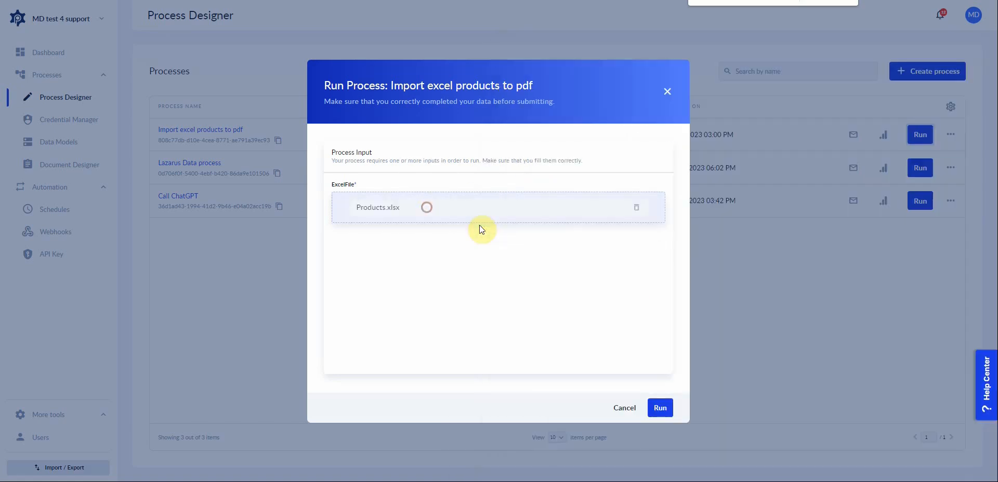
{"action": "left_click", "coordinate": [656, 411]}
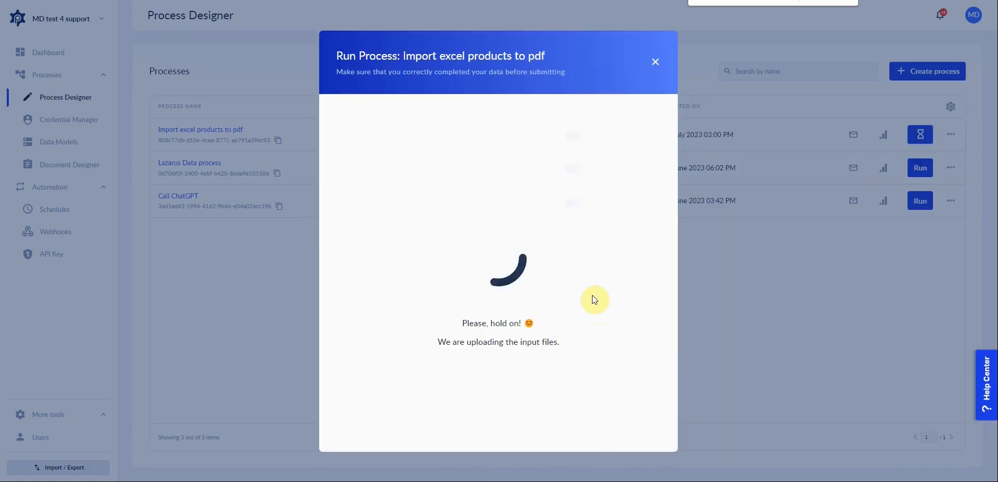
Refresh the process instance, show its variables and open the downloaded products PDF.
{"action": "left_click", "coordinate": [859, 107]}
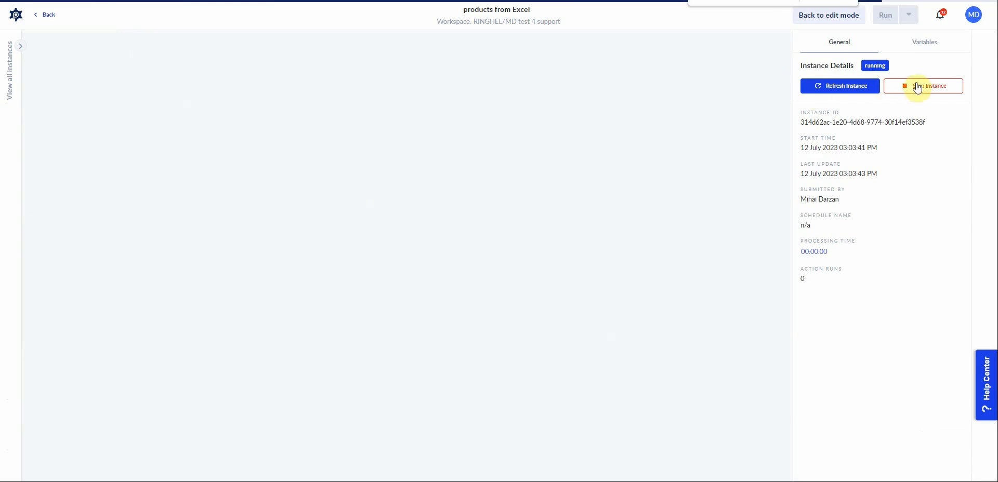
{"action": "left_click", "coordinate": [837, 88]}
{"action": "left_click", "coordinate": [927, 46]}
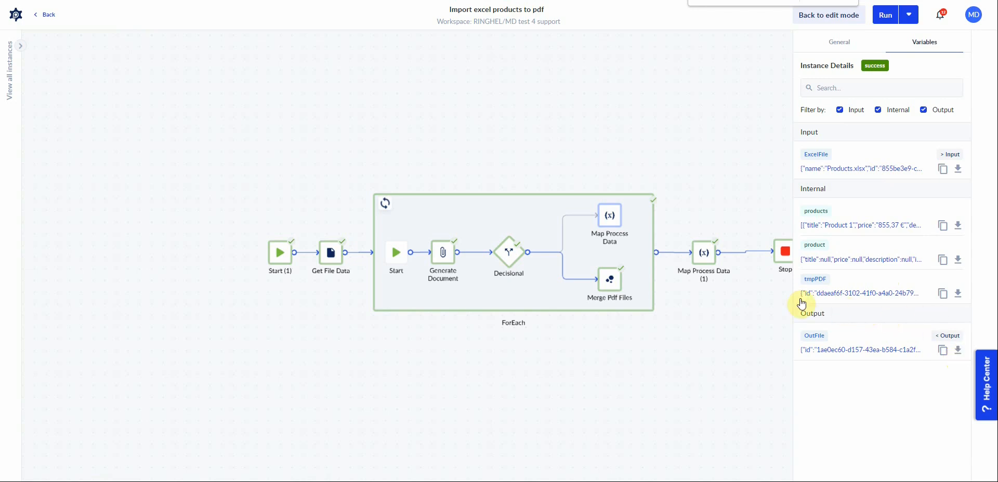
{"action": "left_click", "coordinate": [73, 469]}
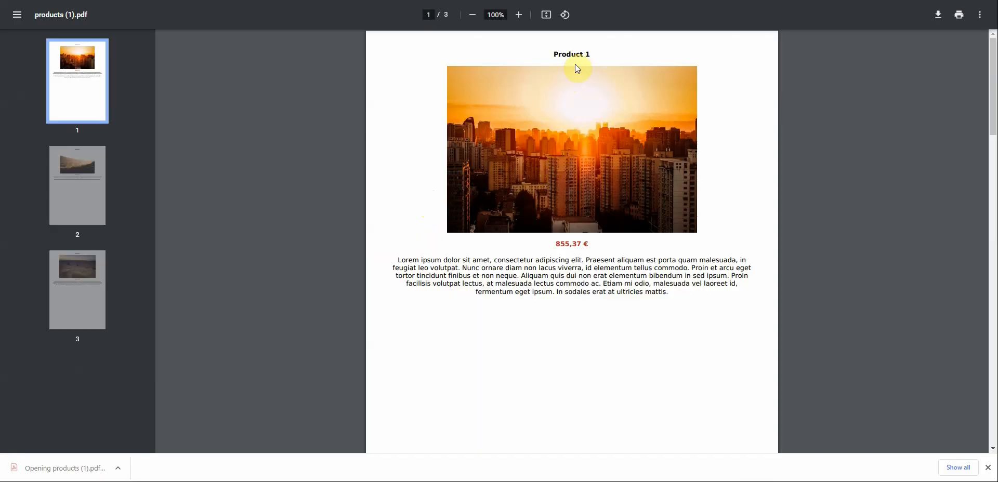
Scroll through the pages of the merged products PDF to check each product, then close it.
{"action": "scroll", "coordinate": [578, 86], "scroll_direction": "down", "scroll_amount": 19}
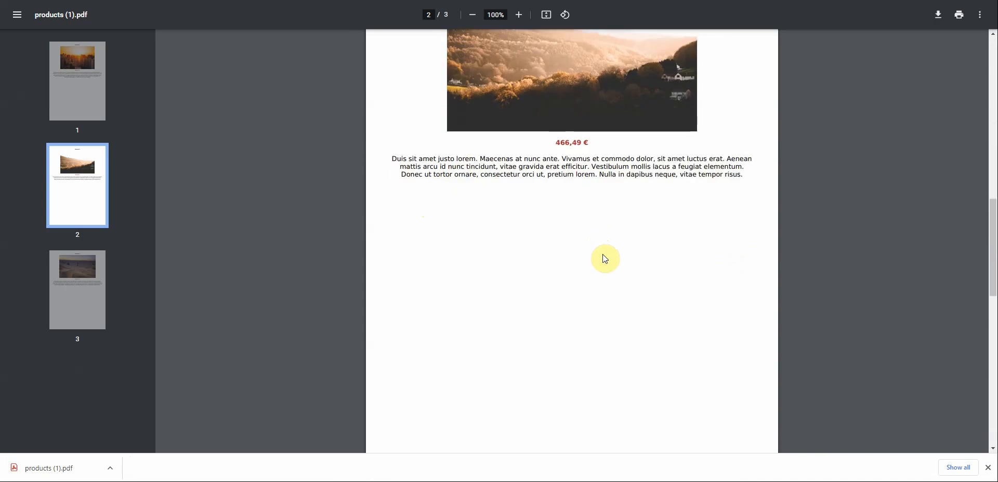
{"action": "scroll", "coordinate": [606, 265], "scroll_direction": "down", "scroll_amount": 2}
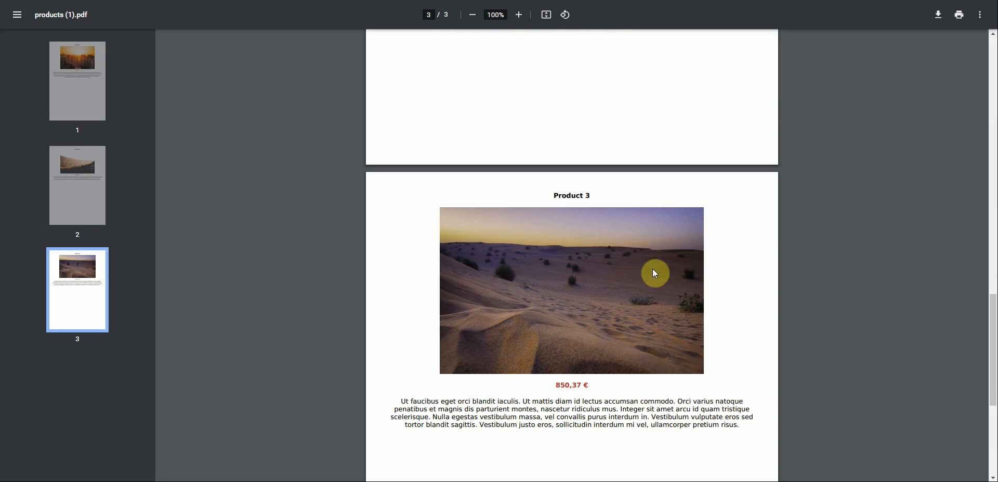
{"action": "scroll", "coordinate": [659, 293], "scroll_direction": "down", "scroll_amount": 3}
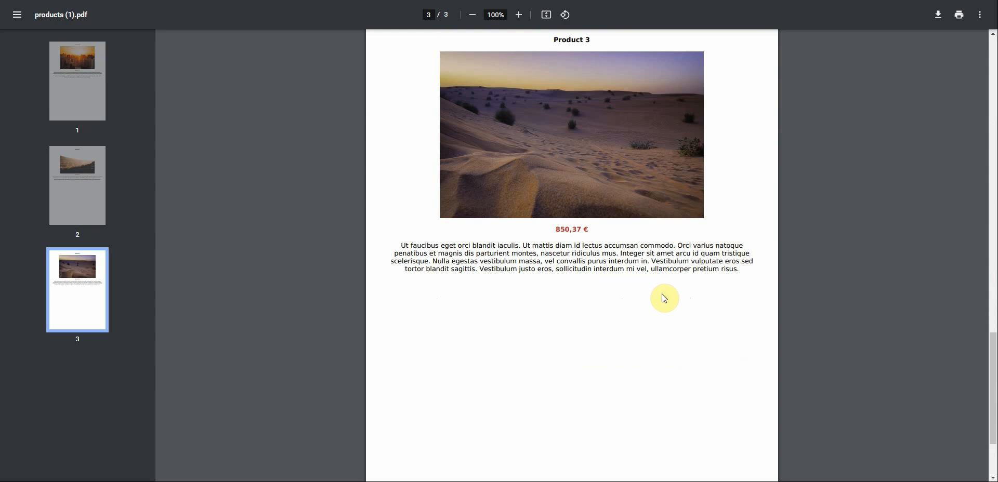
{"action": "scroll", "coordinate": [639, 289], "scroll_direction": "down", "scroll_amount": 2}
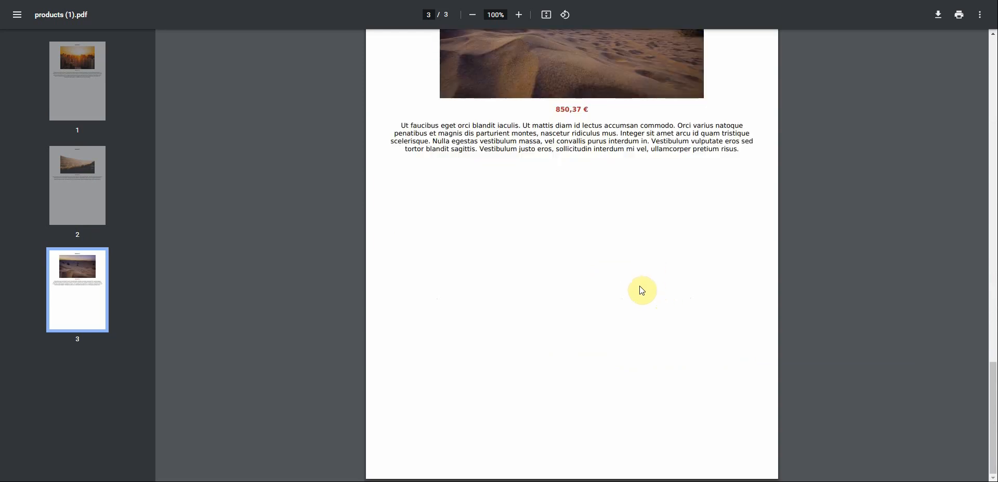
{"action": "scroll", "coordinate": [641, 289], "scroll_direction": "up", "scroll_amount": 15}
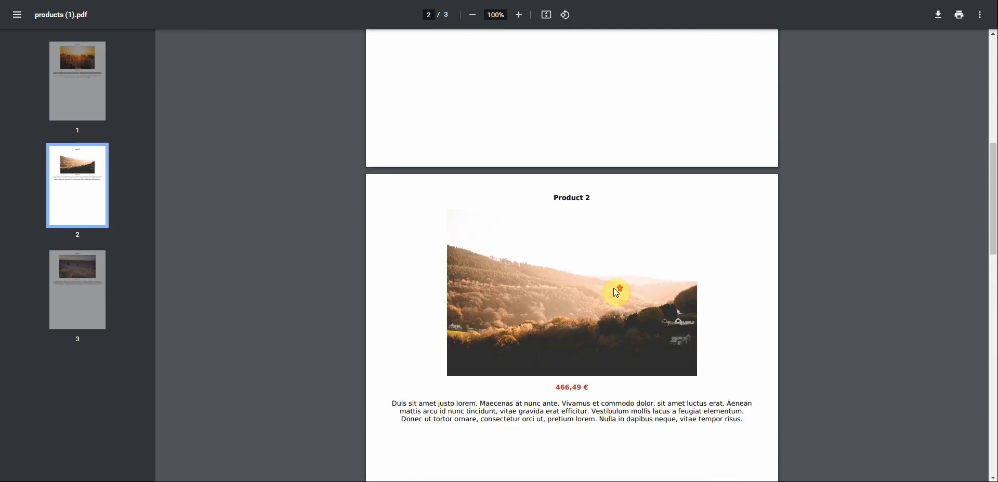
{"action": "scroll", "coordinate": [624, 284], "scroll_direction": "up", "scroll_amount": 7}
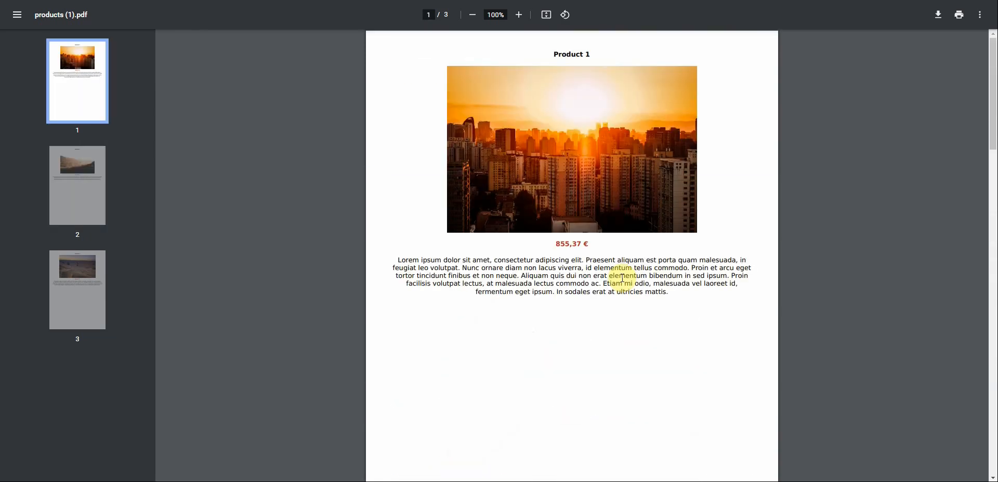
{"action": "scroll", "coordinate": [715, 307], "scroll_direction": "down", "scroll_amount": 3}
{"action": "scroll", "coordinate": [709, 294], "scroll_direction": "up", "scroll_amount": 3}
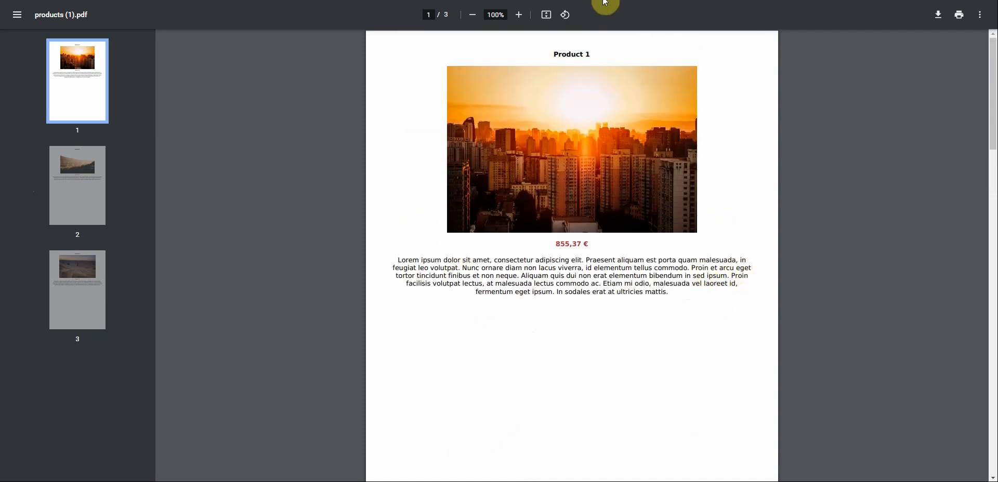
{"action": "key", "text": "ctrl+w"}
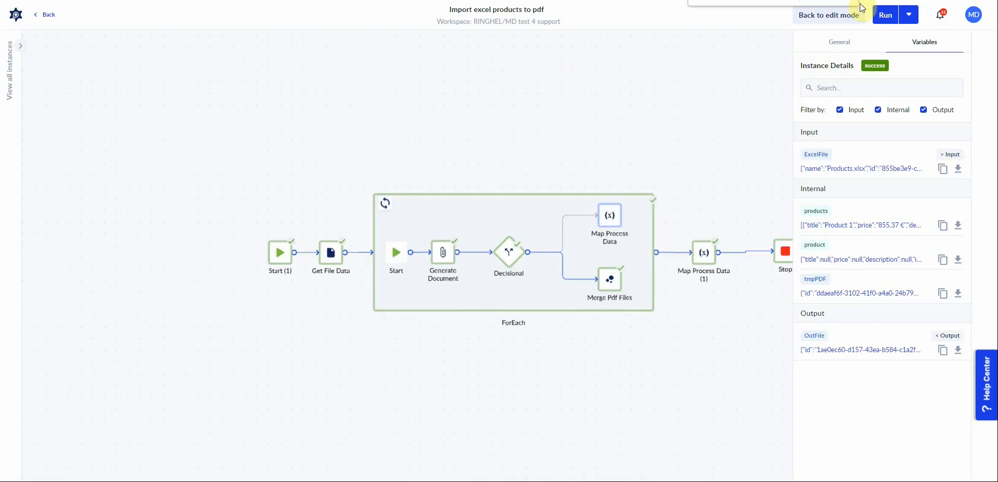